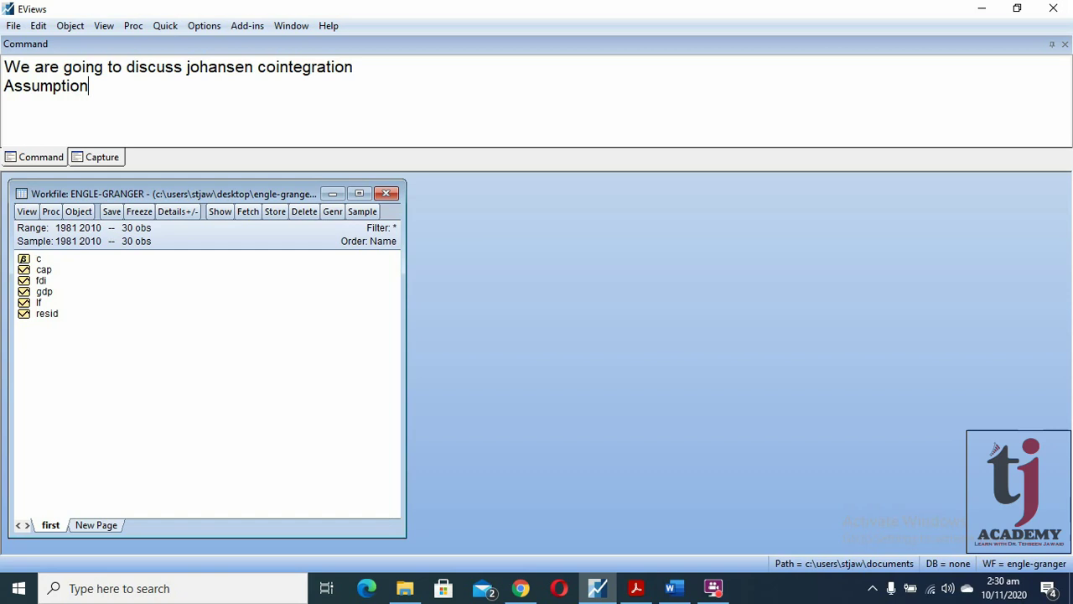
# Step: Complete the Assumption line so it reads "Assumption: All variables (dependent and independent) are stationary at first difference or I(1)"
pyautogui.write(': All variabl')
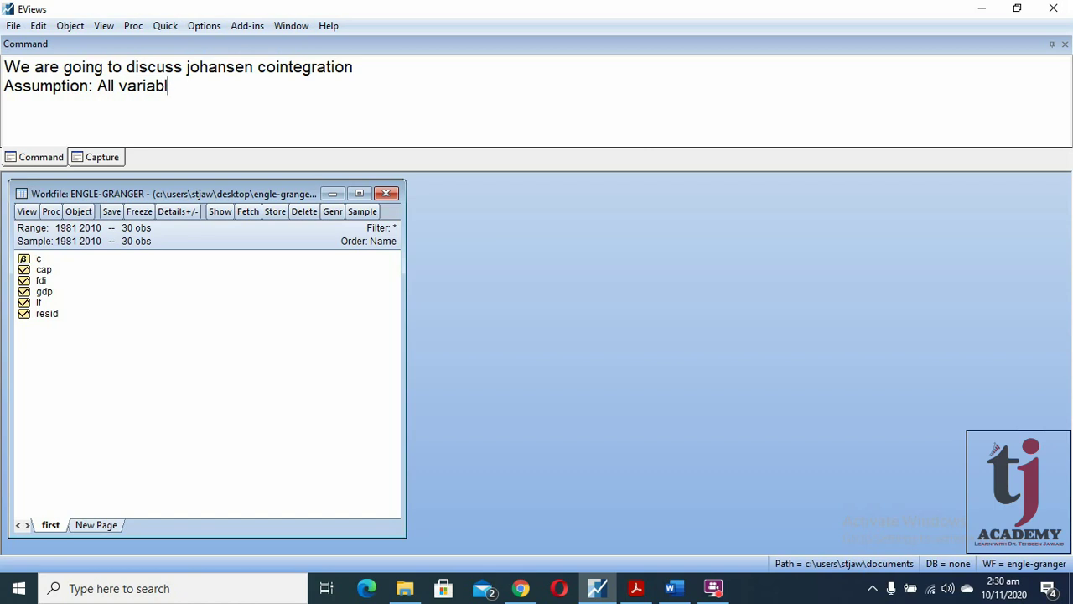
pyautogui.write('es ')
pyautogui.write('(depe)')
pyautogui.press('Left')
pyautogui.write('dependent and')
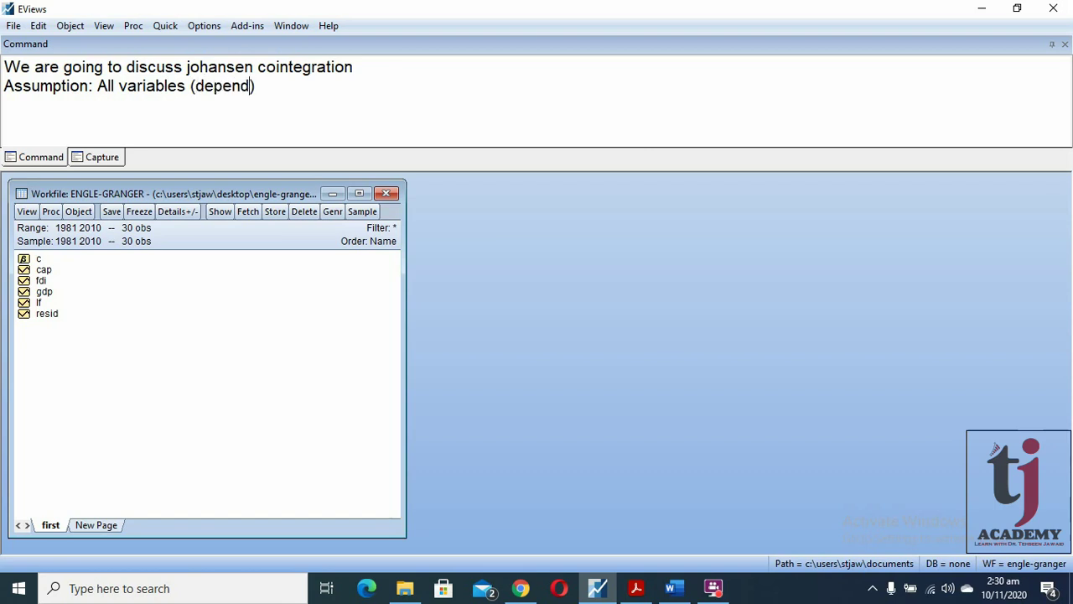
pyautogui.write(' independent')
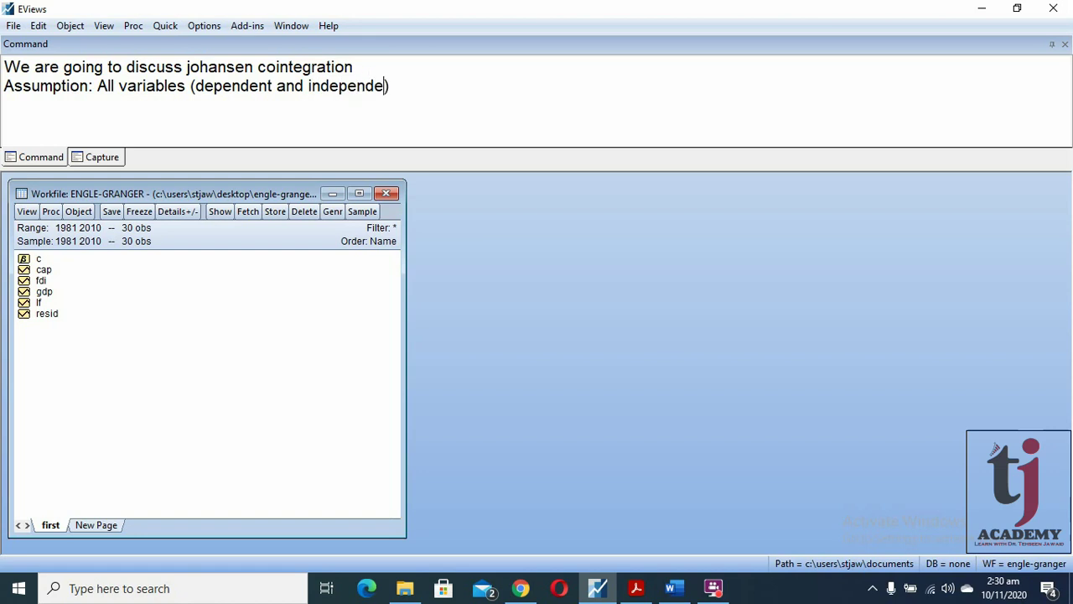
pyautogui.press('BackSpace')
pyautogui.press('End')
pyautogui.write('are stationary ')
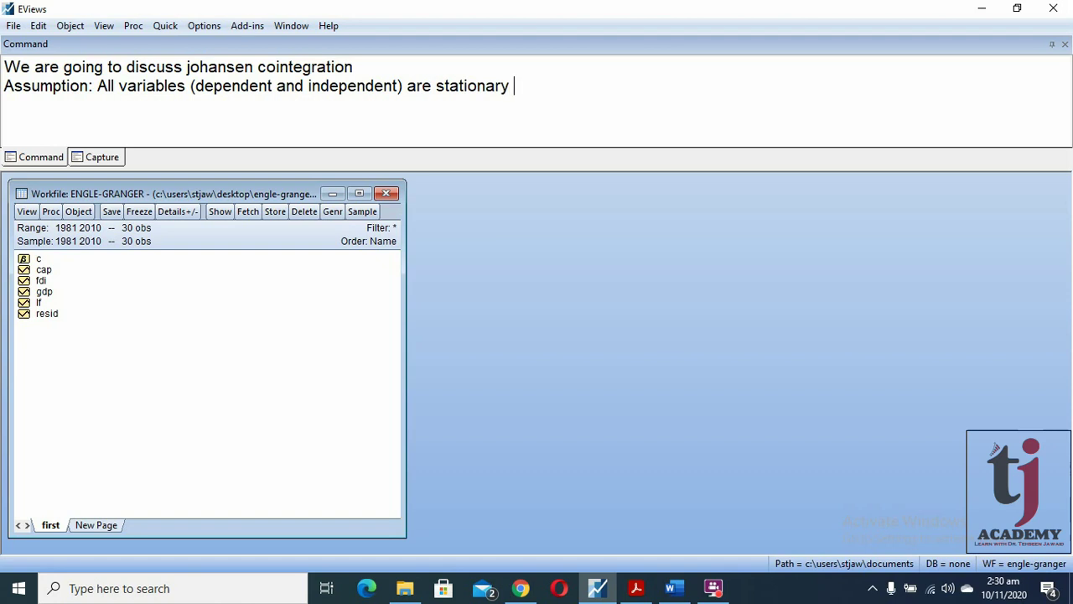
pyautogui.write('at first diffe')
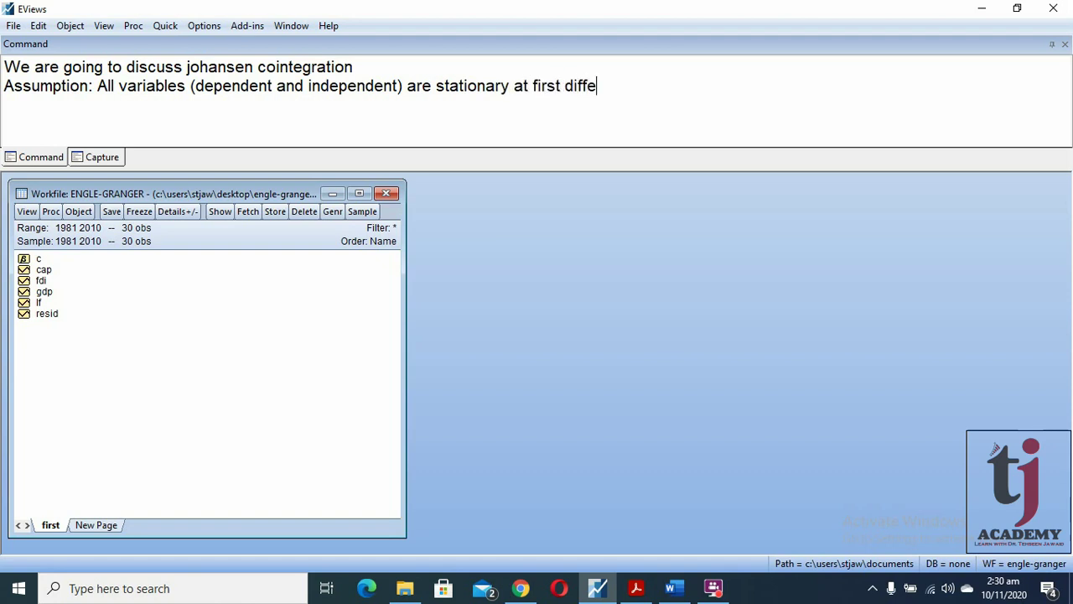
pyautogui.write('rence or I()')
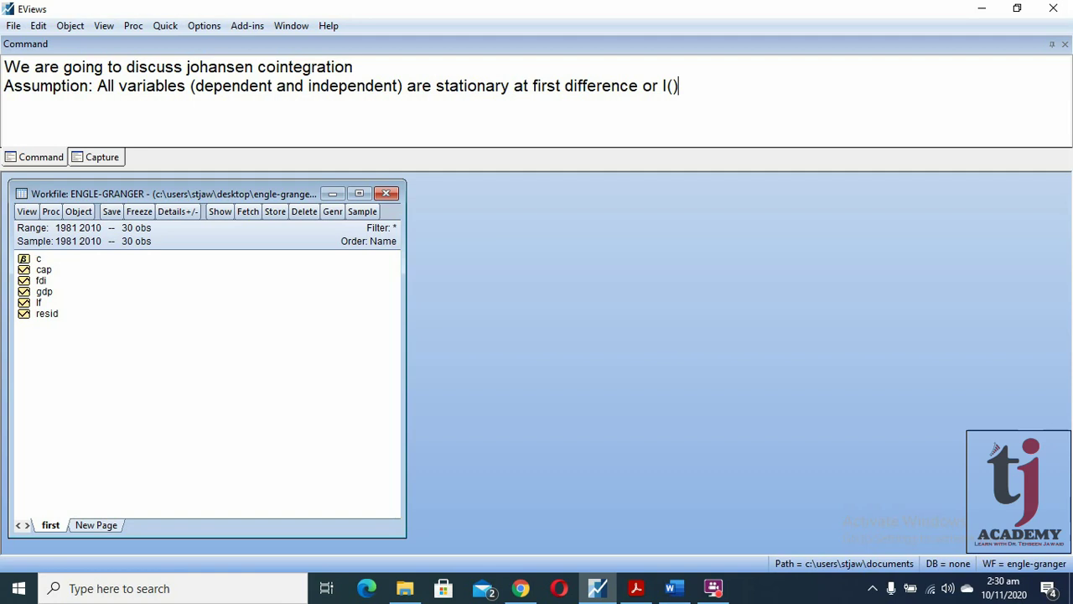
pyautogui.write('1')
pyautogui.press('Right')
# Step: Add the line "Johansen cointegration use two type of statistics. 1. Trace and 2. Max Eigenvalue statisitcs" below the assumption
pyautogui.write('Johansen co')
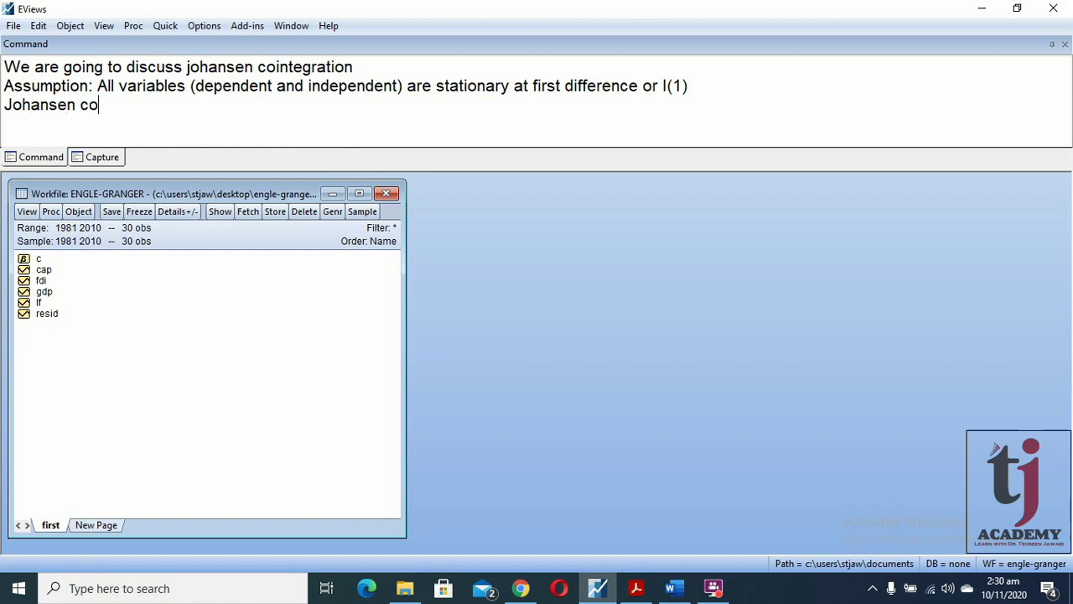
pyautogui.write('integration use')
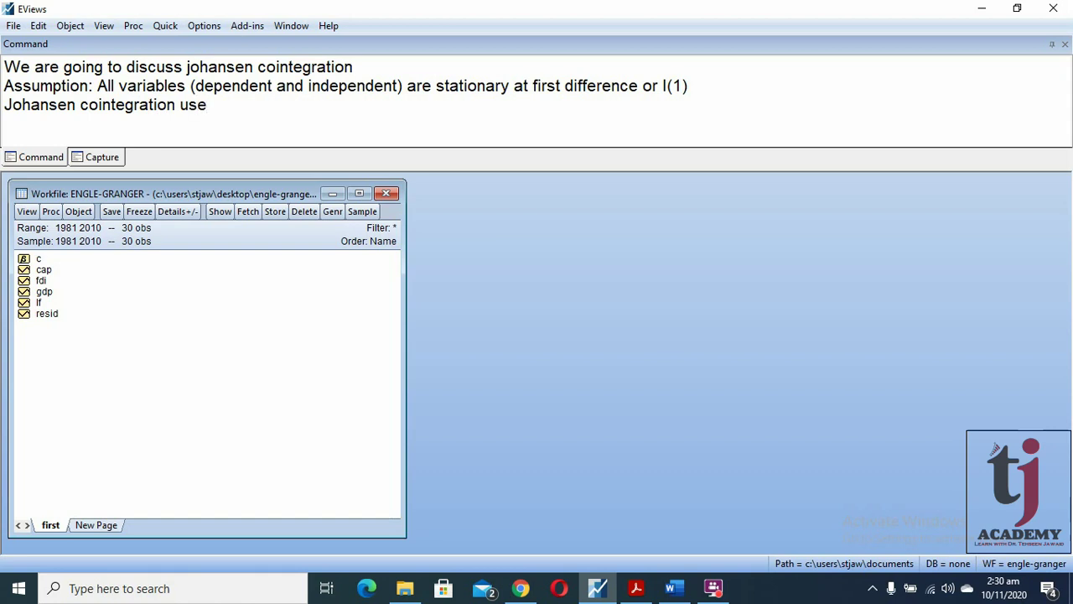
pyautogui.write(' two type of stat')
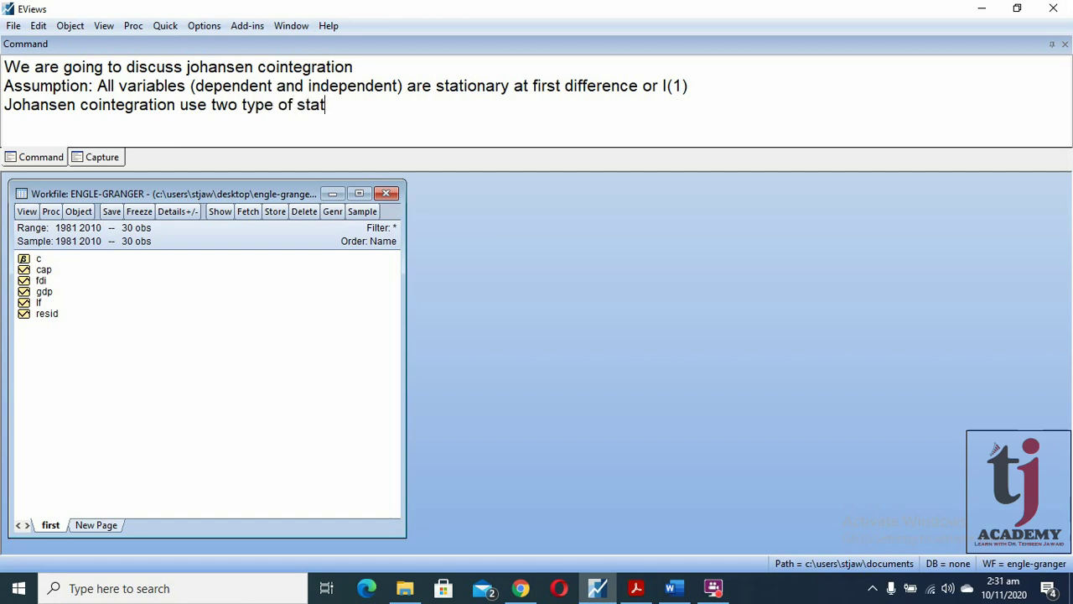
pyautogui.write('istics. 1. Trace')
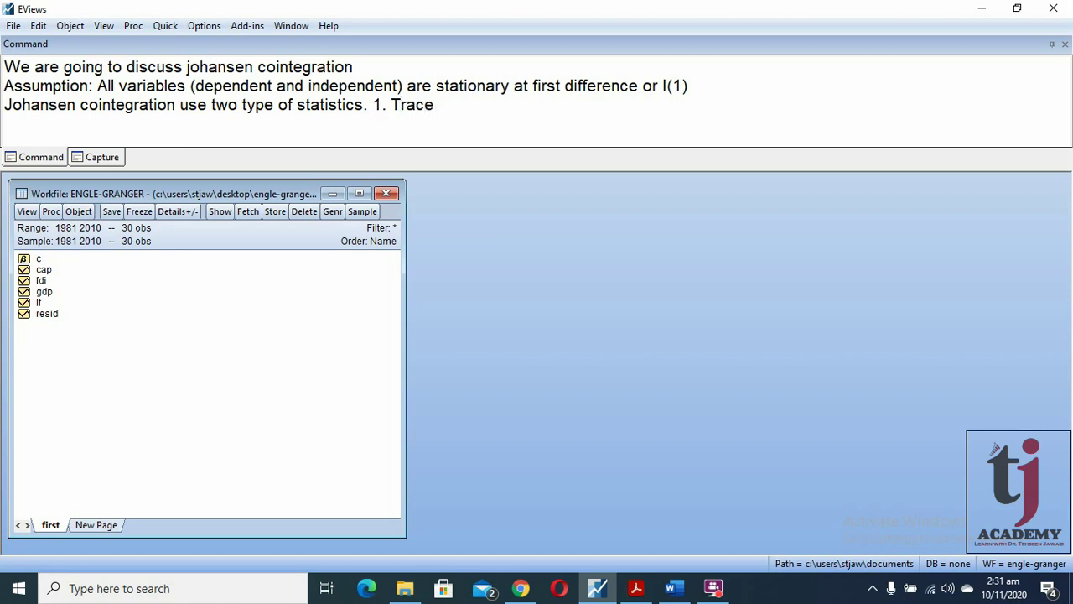
pyautogui.write(' and 2. Max')
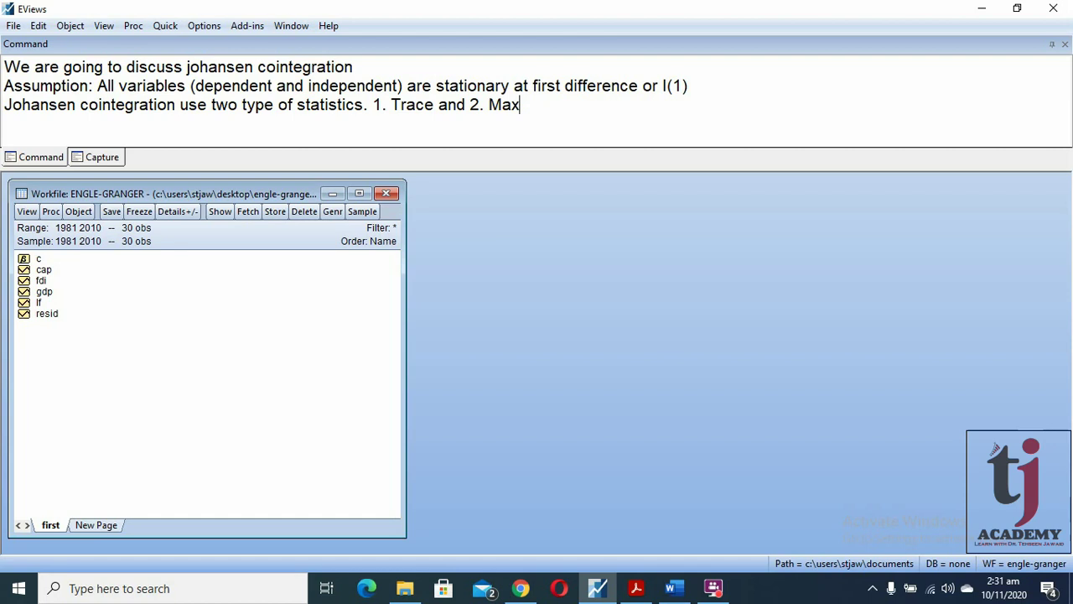
pyautogui.write(' Eigen va')
pyautogui.press('BackSpace')
pyautogui.press('BackSpace')
pyautogui.press('BackSpace')
pyautogui.write('val')
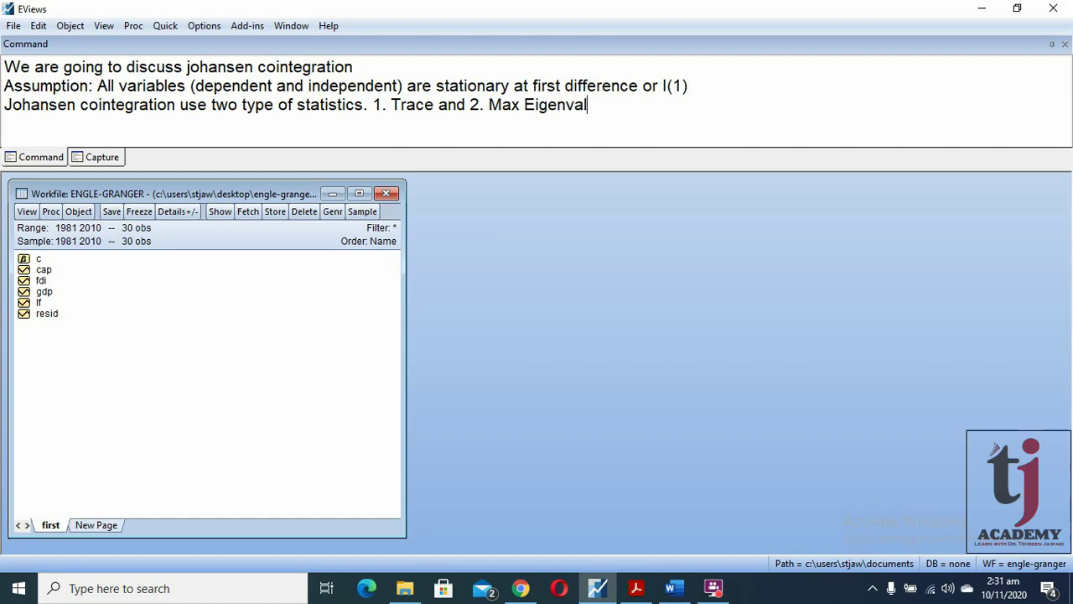
pyautogui.write('ue statisit')
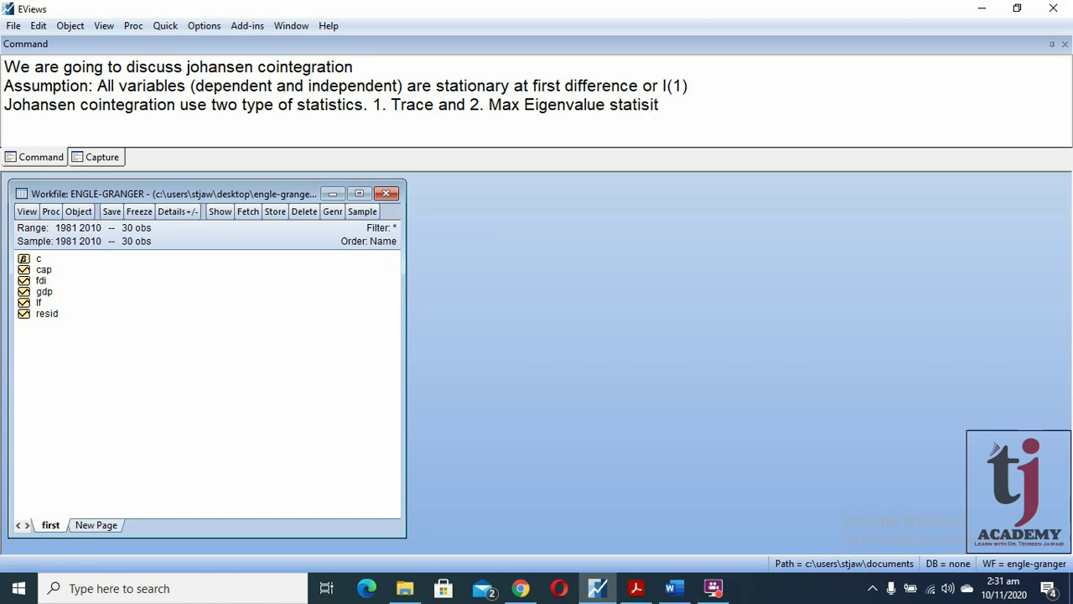
pyautogui.write('cs')
# Step: Add a new line reading "Hypothesis of Johansen test is: Ho: there is no cointegration"
pyautogui.press('Return')
pyautogui.write('Hypothesis ')
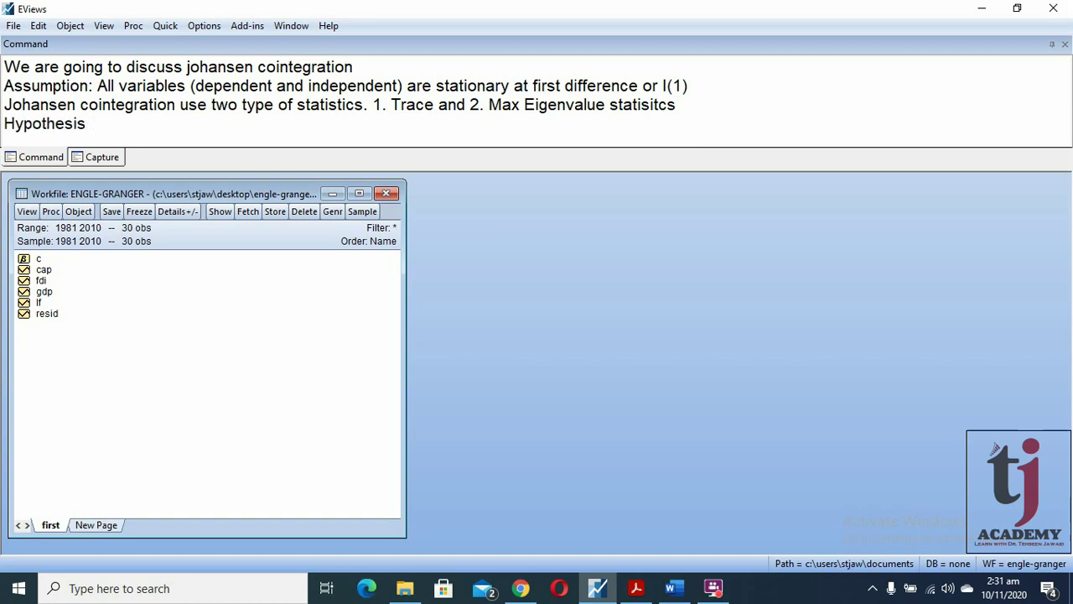
pyautogui.write('of Johansen ')
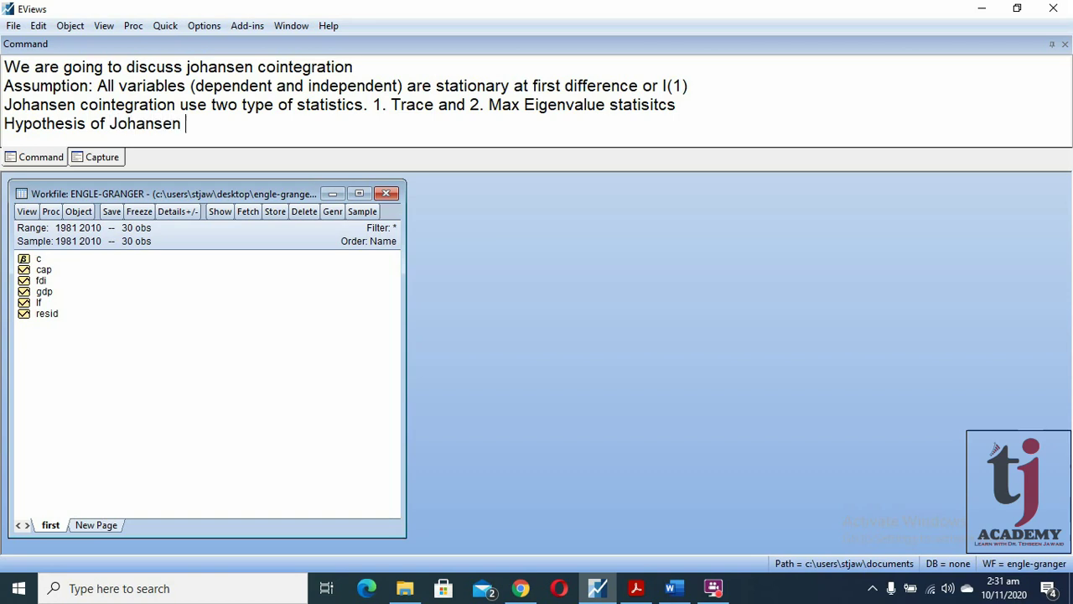
pyautogui.write('test is: Ho: ther')
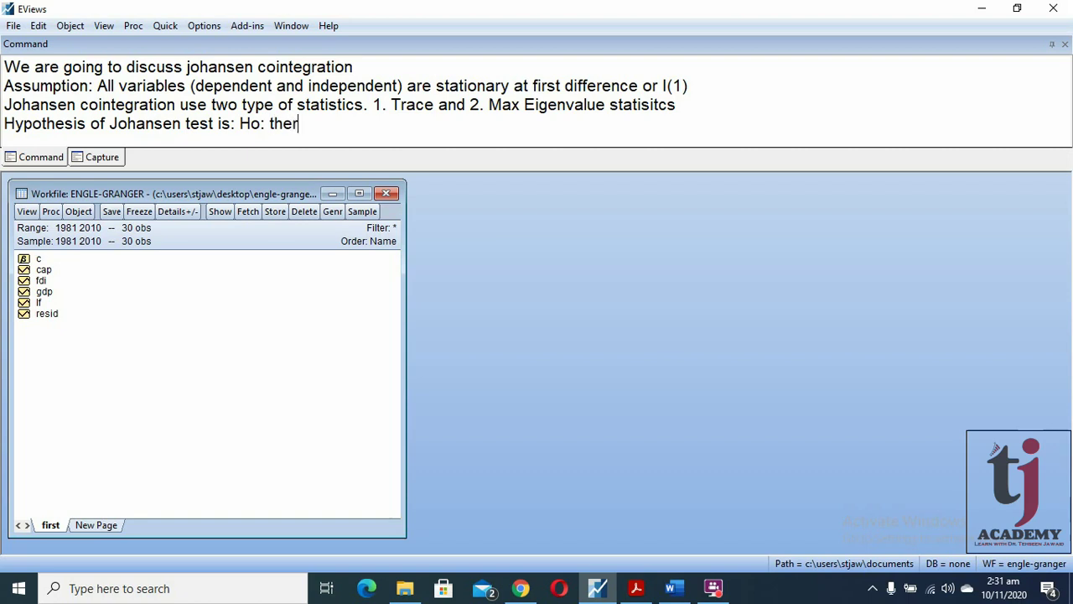
pyautogui.write('e is no cointegration')
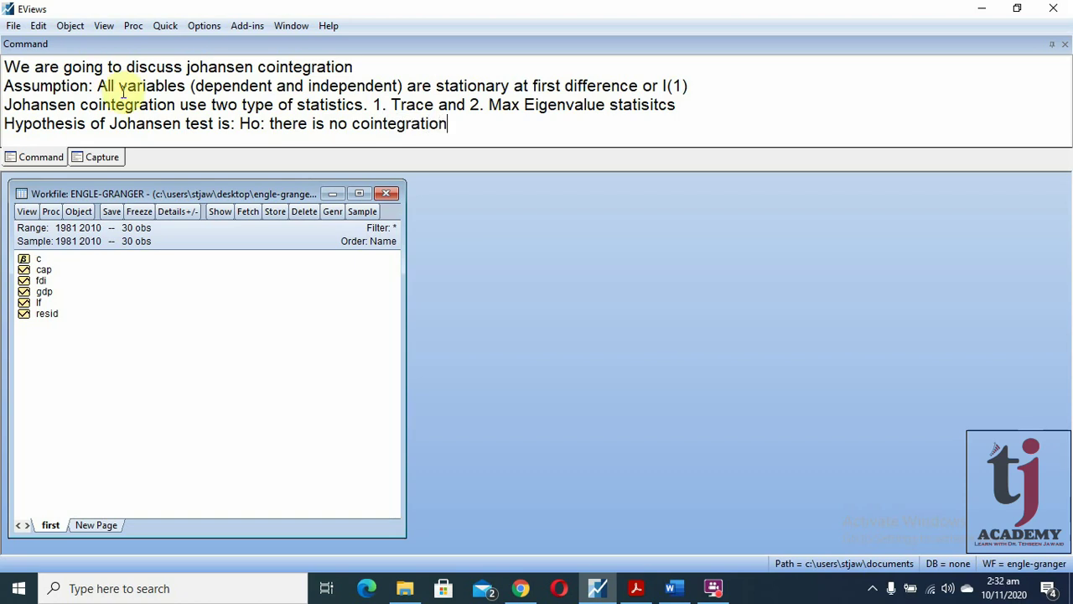
# Step: Add the line "If trace value is greater than its critical value it means reject Ho which shows there is cointegration"
pyautogui.press('Return')
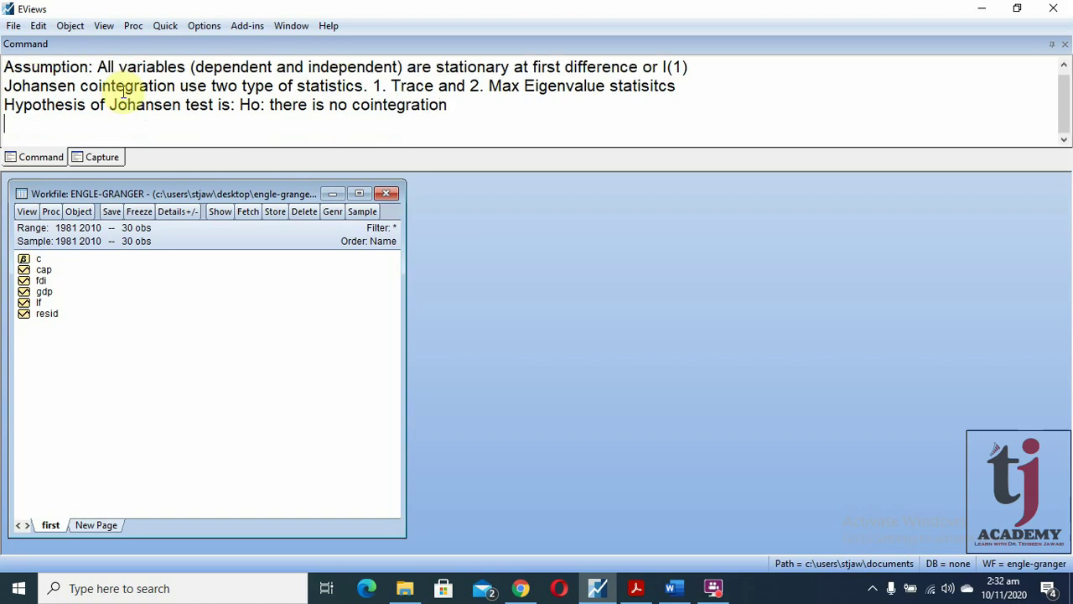
pyautogui.write('If ')
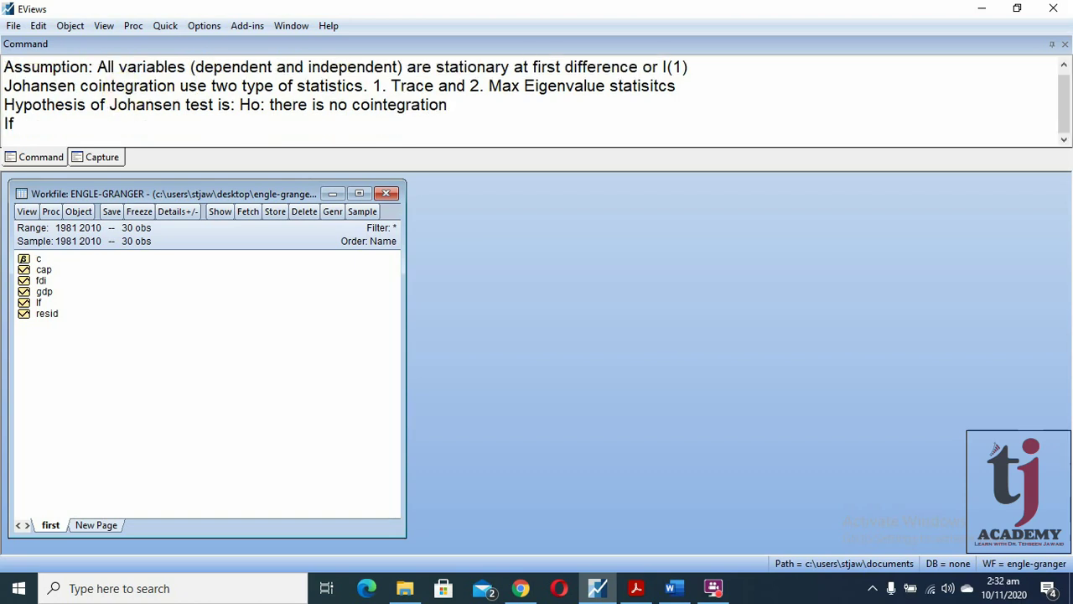
pyautogui.write('trace value ')
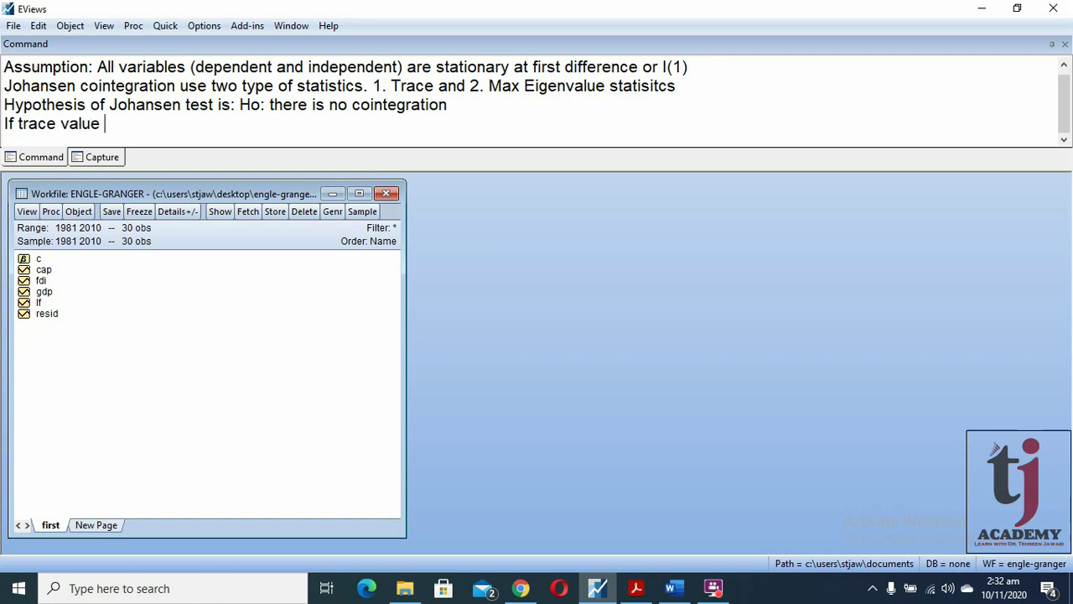
pyautogui.write('is greater t')
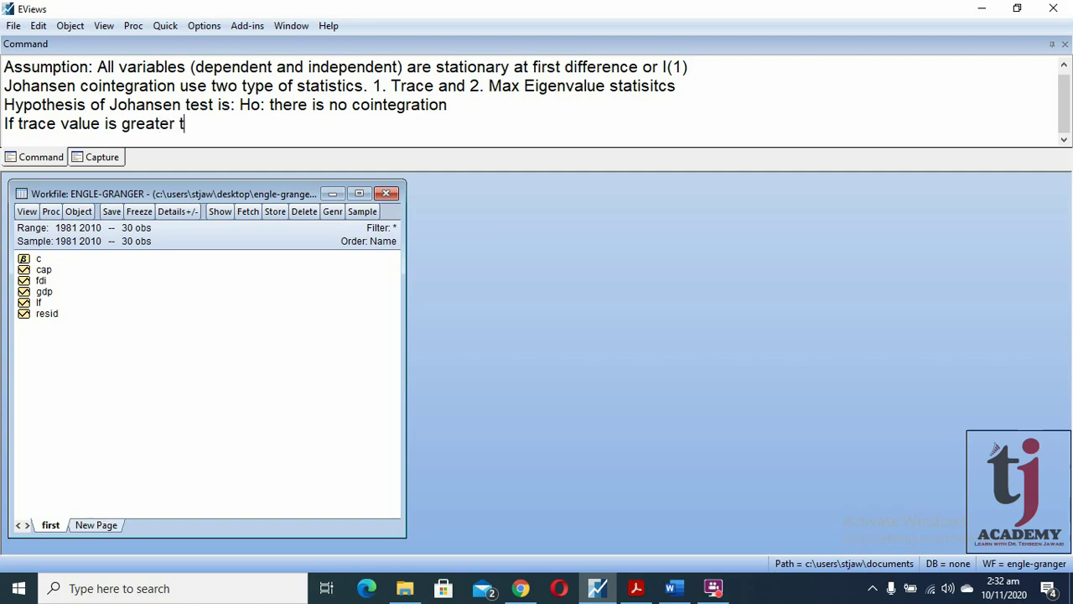
pyautogui.write('han its critica')
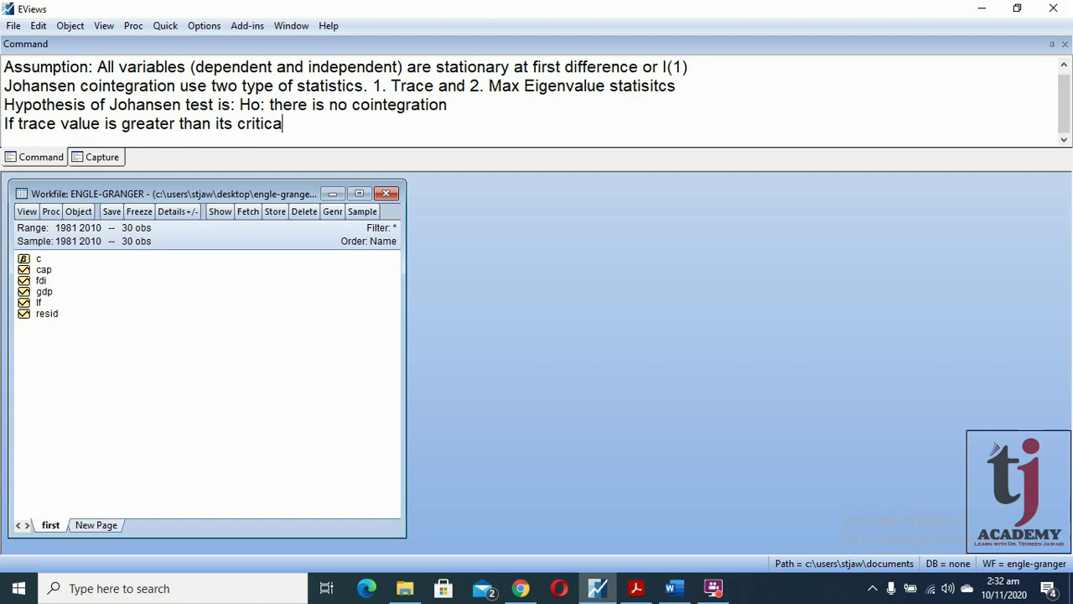
pyautogui.write('l value it means ')
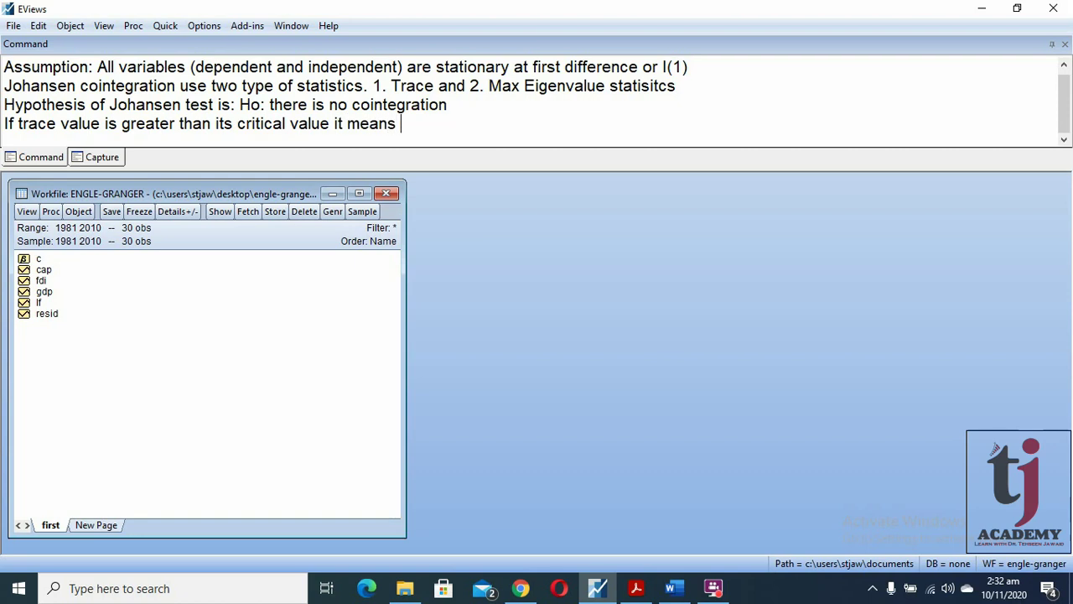
pyautogui.write('reject')
pyautogui.write(' Ho')
pyautogui.write('and')
pyautogui.press('BackSpace')
pyautogui.press('BackSpace')
pyautogui.press('BackSpace')
pyautogui.write('which sh')
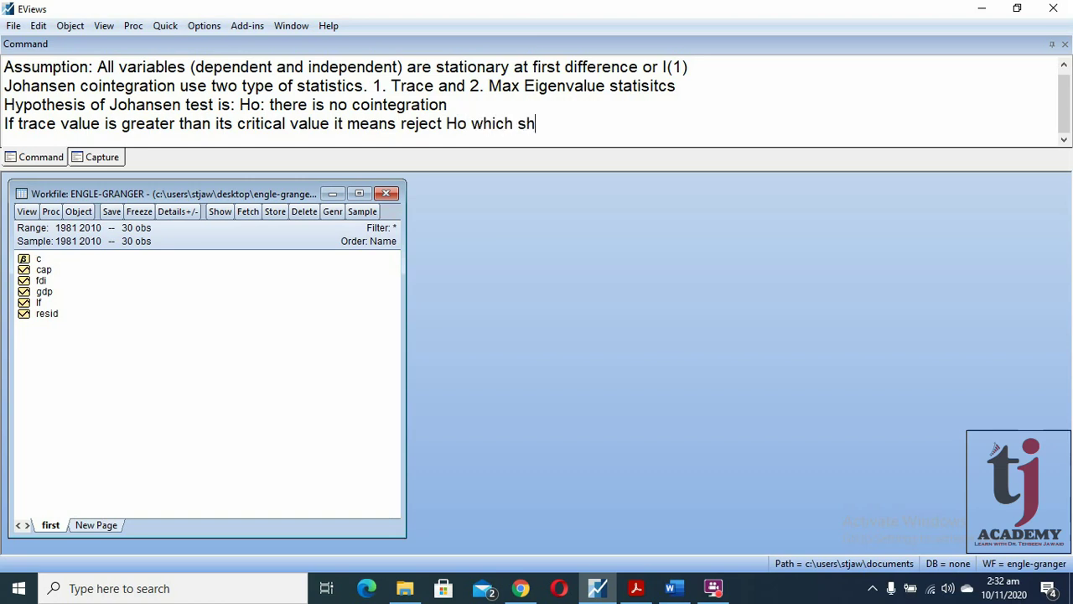
pyautogui.write('ows there ')
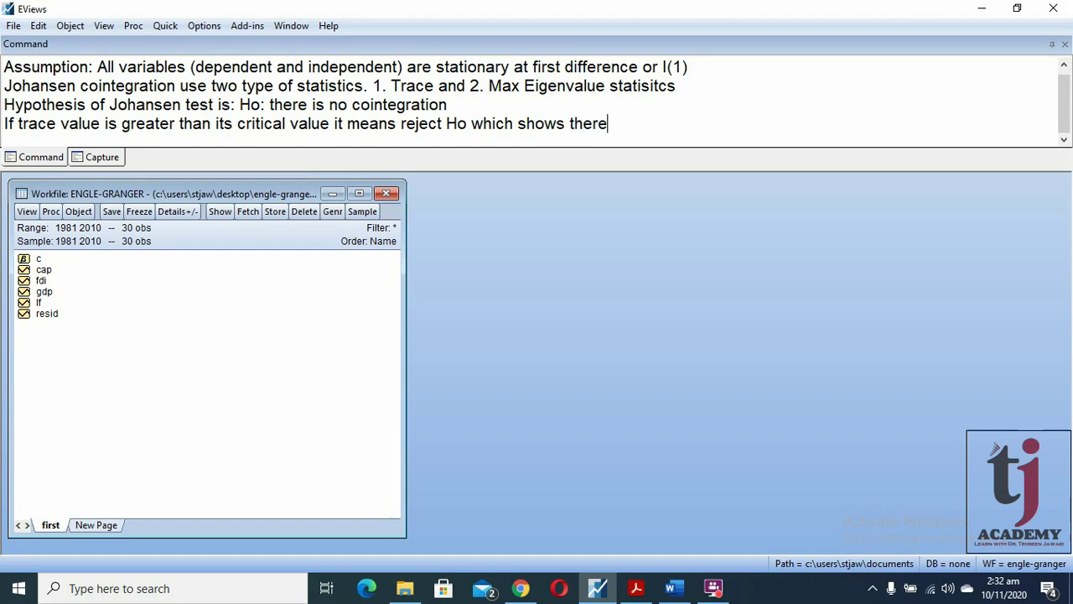
pyautogui.write('is cointegration')
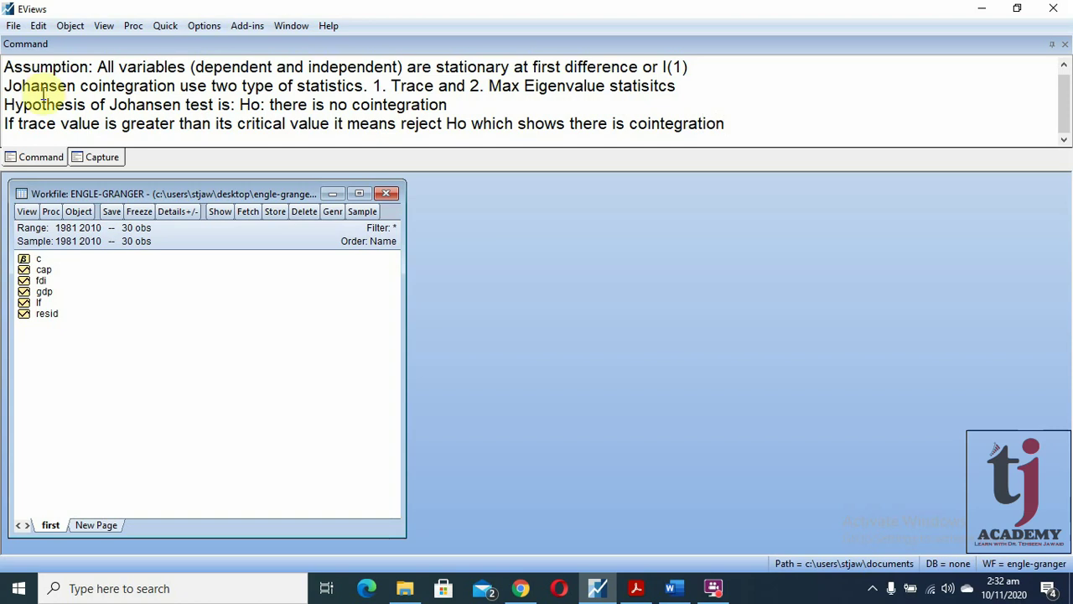
# Step: Copy the whole trace value decision rule and paste it on a new line below the original
pyautogui.moveTo(729, 130); pyautogui.dragTo(3, 130)
pyautogui.hotkey('ctrl', 'c')
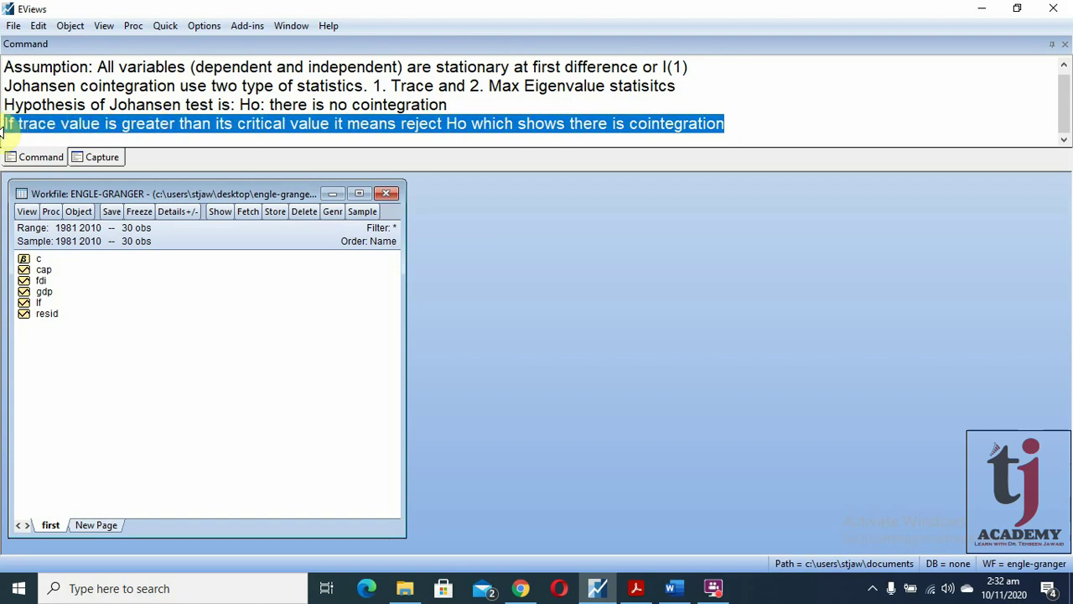
pyautogui.click(732, 125)
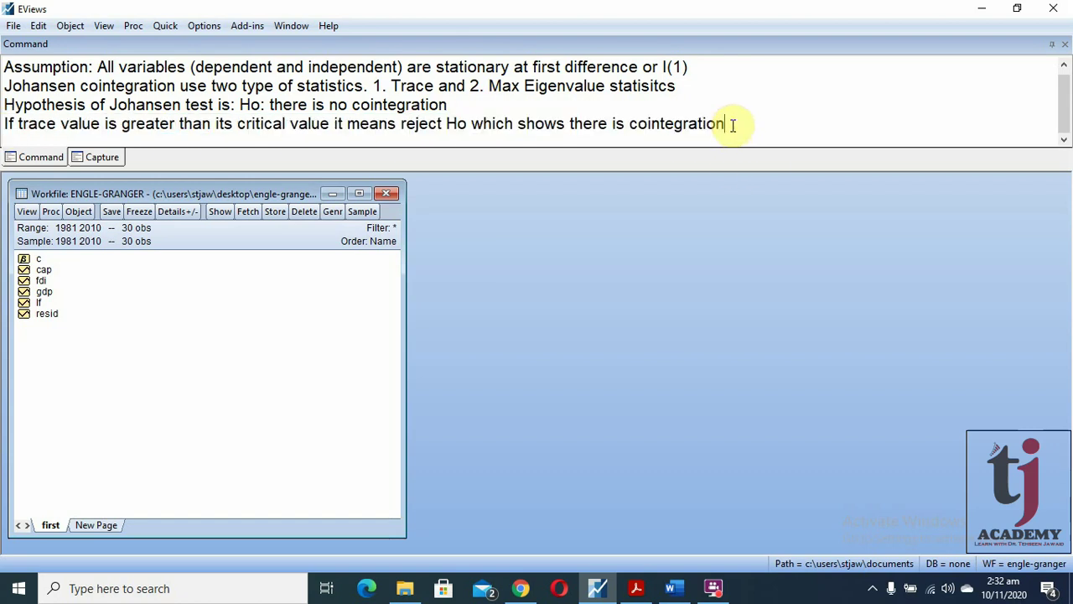
pyautogui.press('Return')
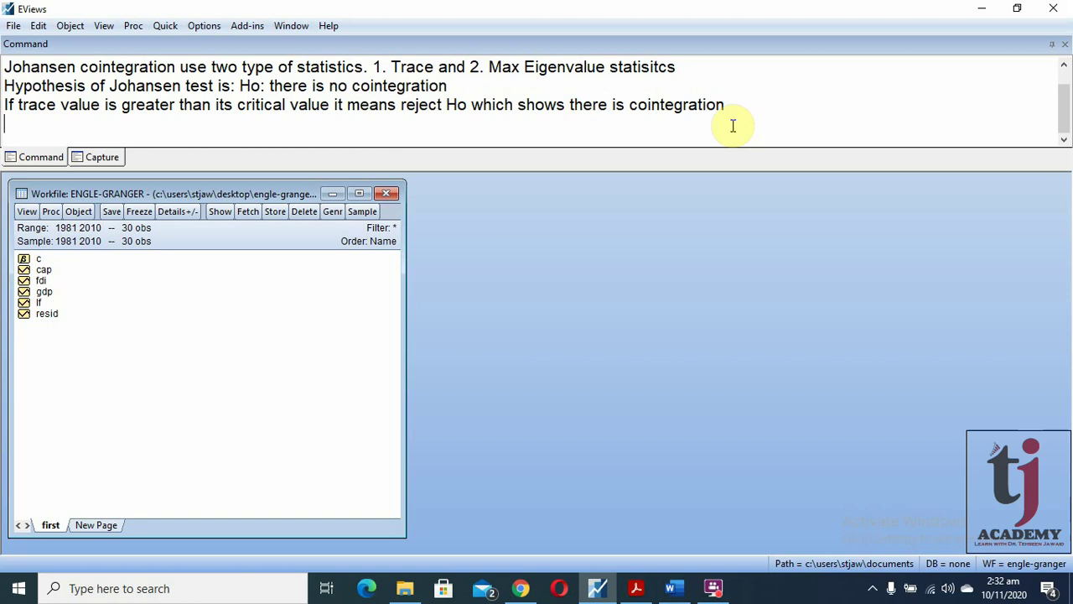
pyautogui.hotkey('ctrl', 'v')
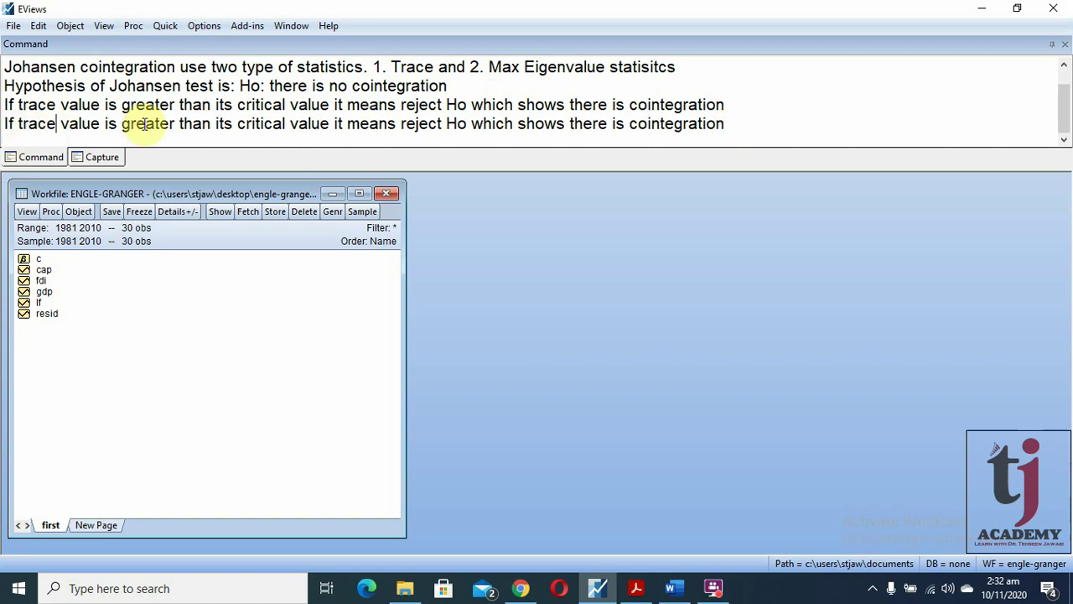
# Step: Replace "trace value" with "Max Eigenvalue" in the duplicated decision rule
pyautogui.press('BackSpace')
pyautogui.press('BackSpace')
pyautogui.press('BackSpace')
pyautogui.press('BackSpace')
pyautogui.press('BackSpace')
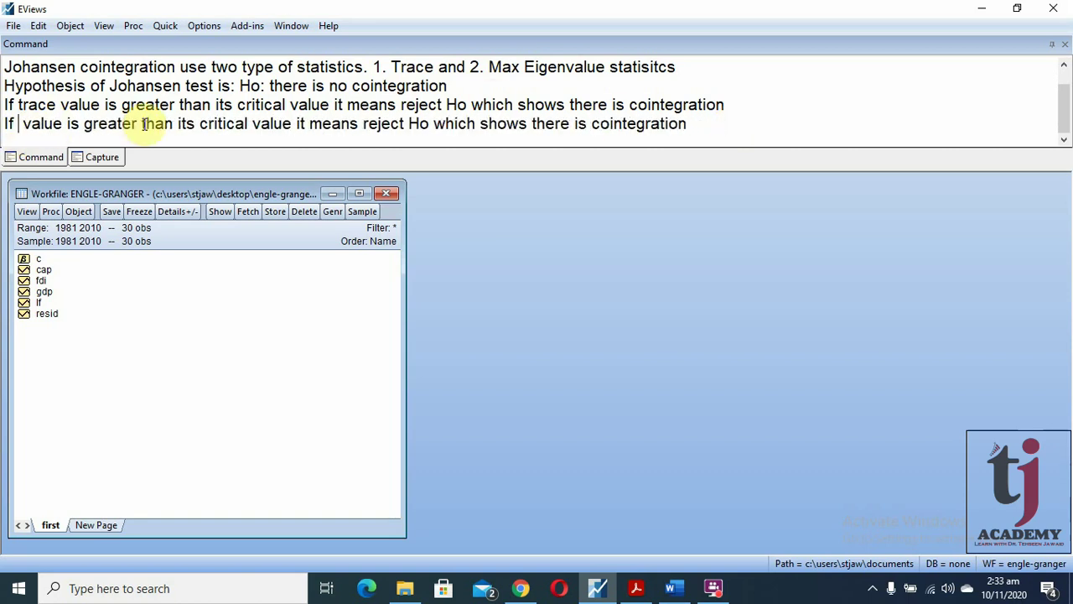
pyautogui.write('Max')
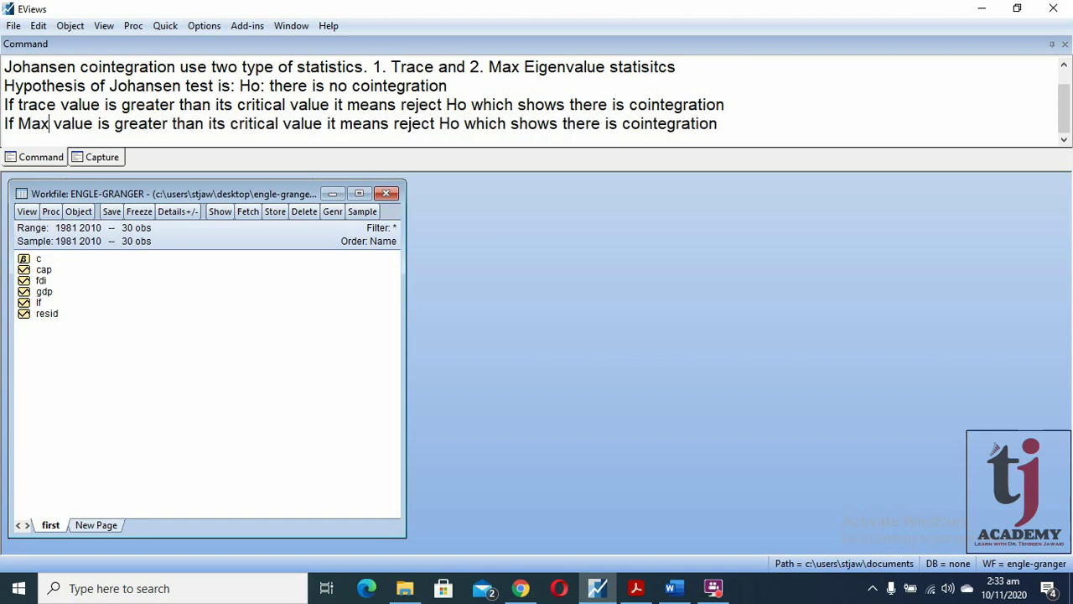
pyautogui.write(' Eigen')
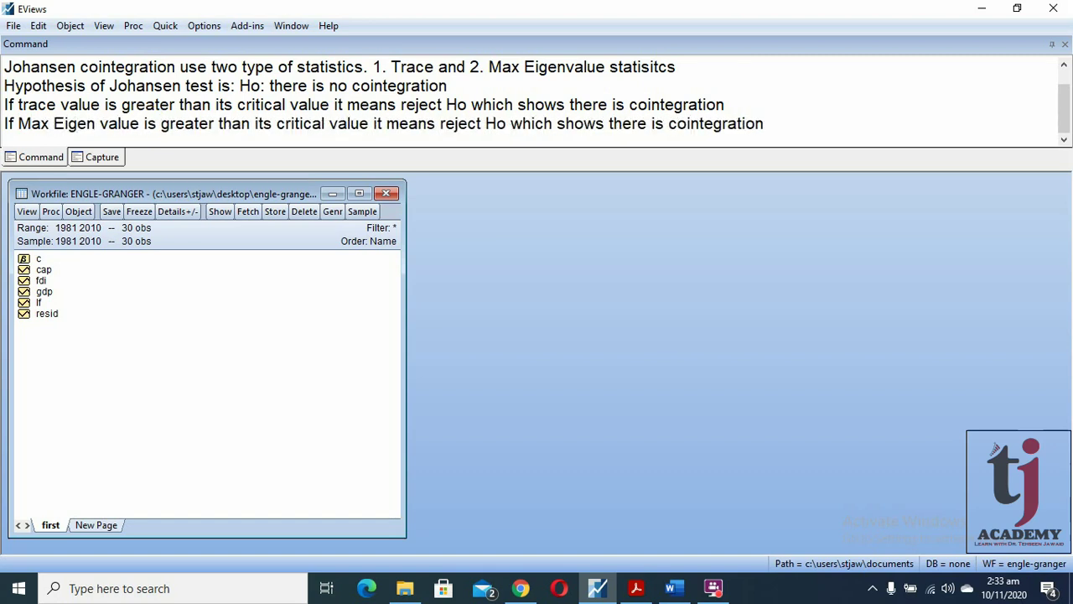
pyautogui.press('Delete')
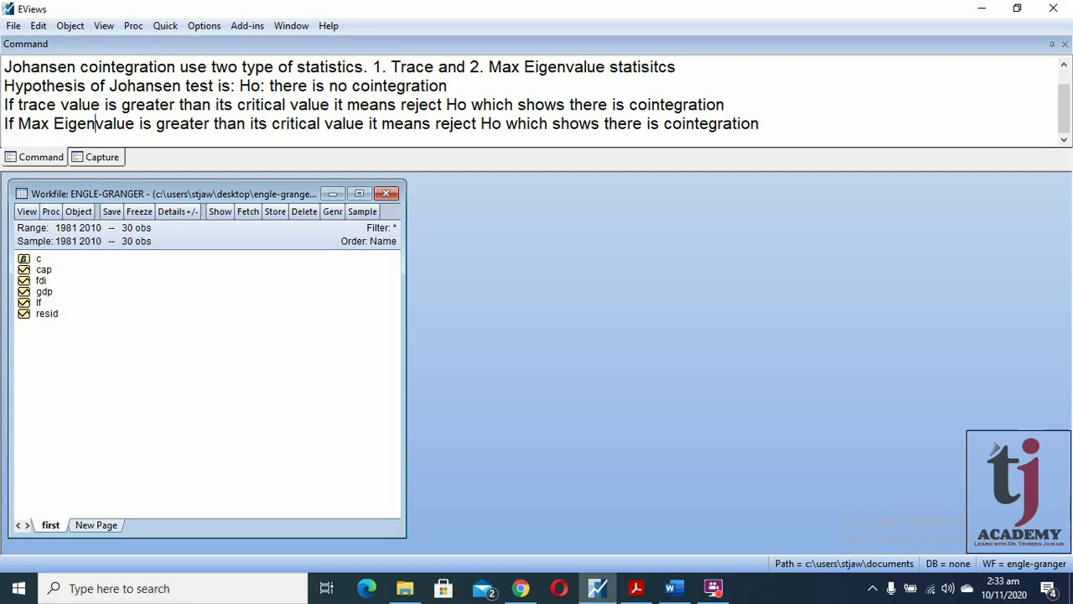
pyautogui.click(117, 123)
pyautogui.click(139, 123)
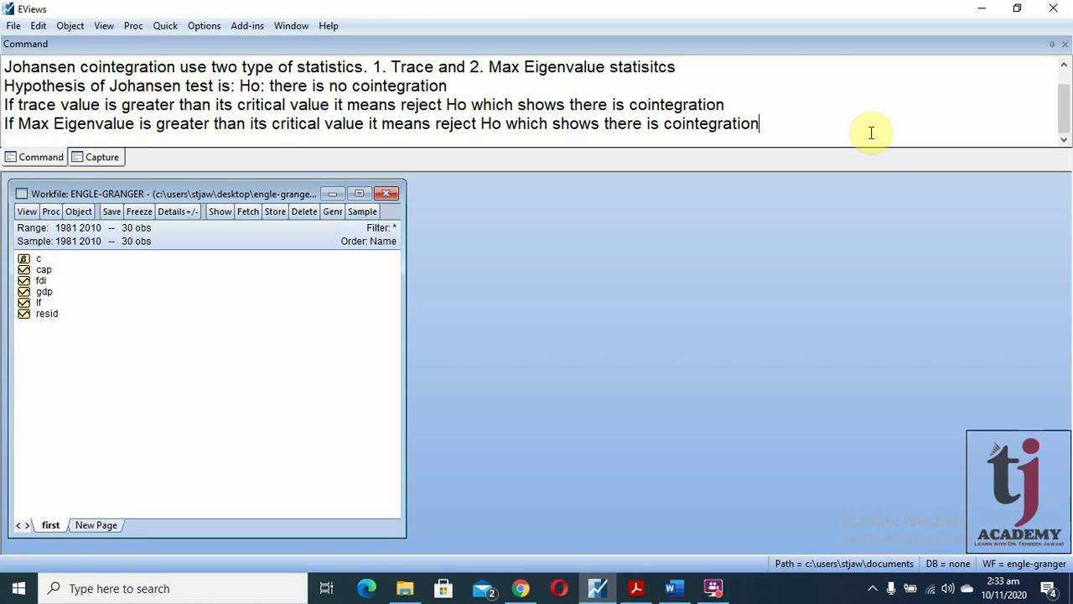
# Step: Add a heading line reading "Procedure:" below the Max Eigenvalue decision rule
pyautogui.press('Return')
pyautogui.write('P')
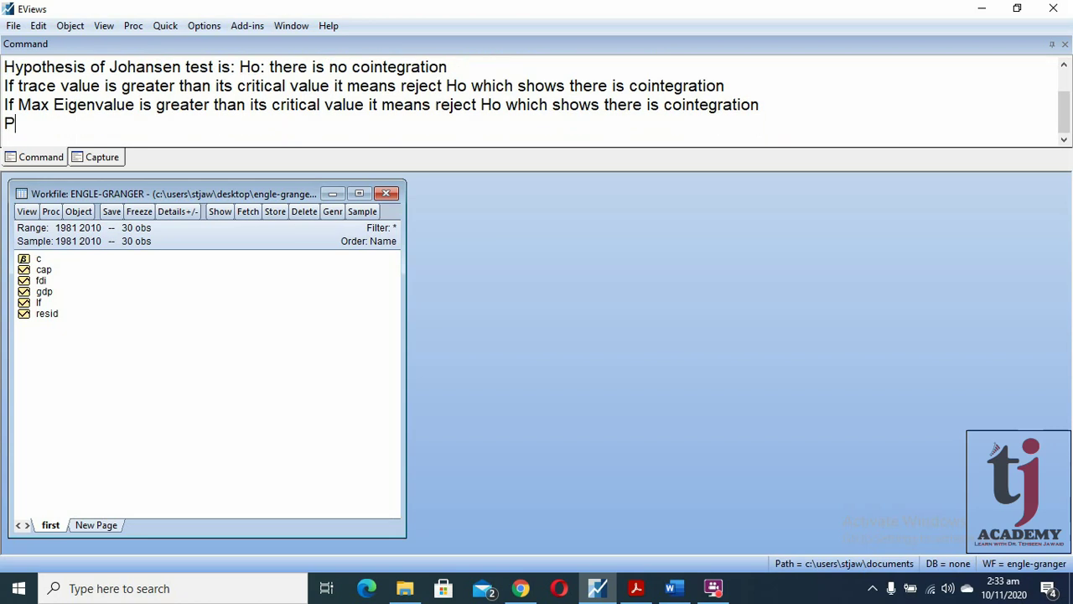
pyautogui.write('rocedure:')
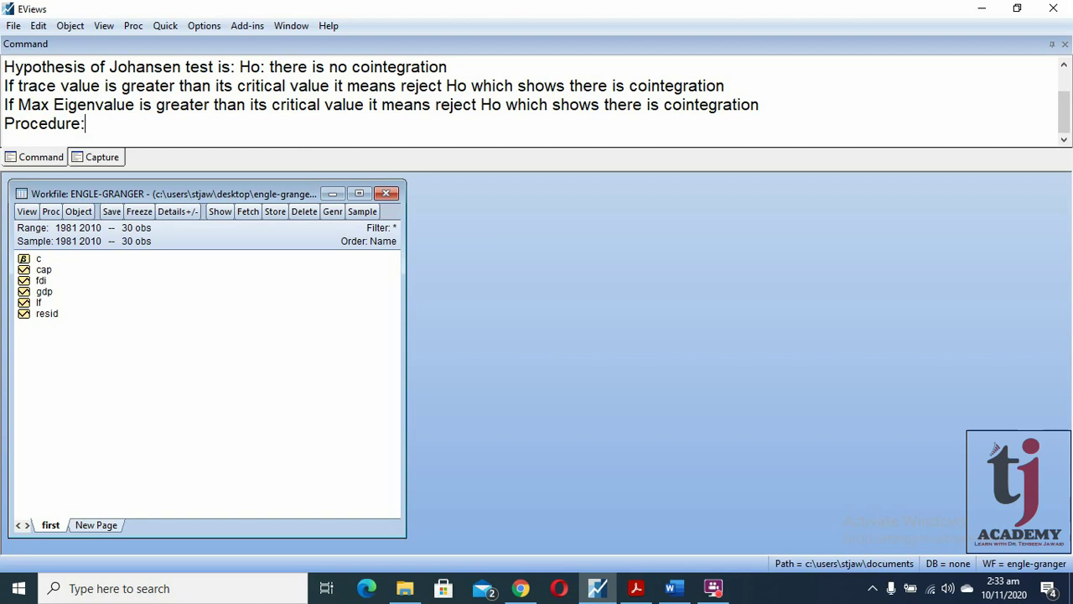
pyautogui.press('Return')
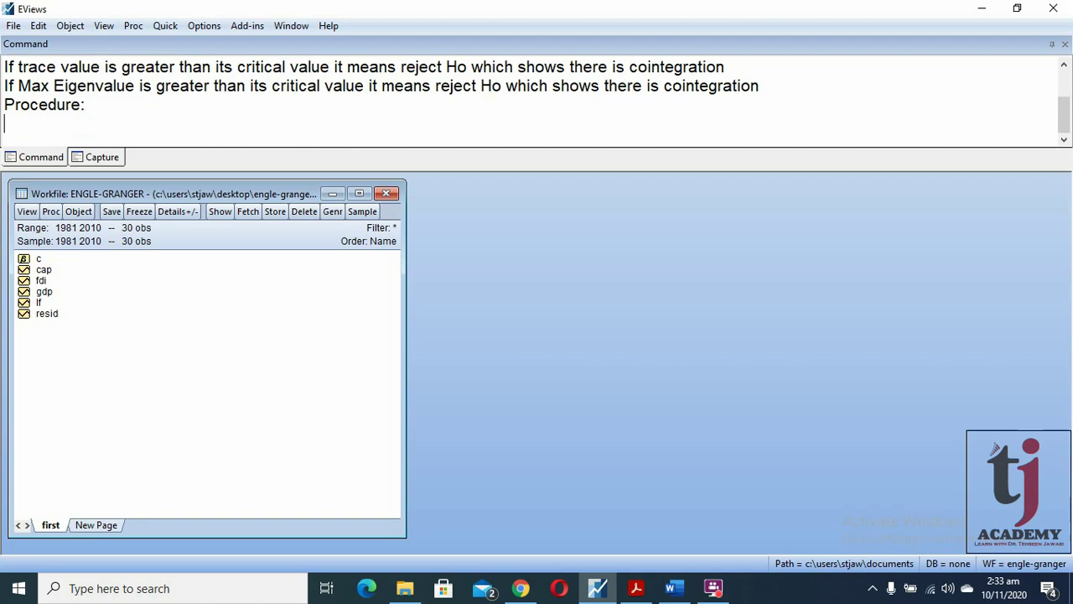
# Step: Write the first procedure line as "1. Select all variables (first variable should be dependent)"
pyautogui.write('1. Select all v')
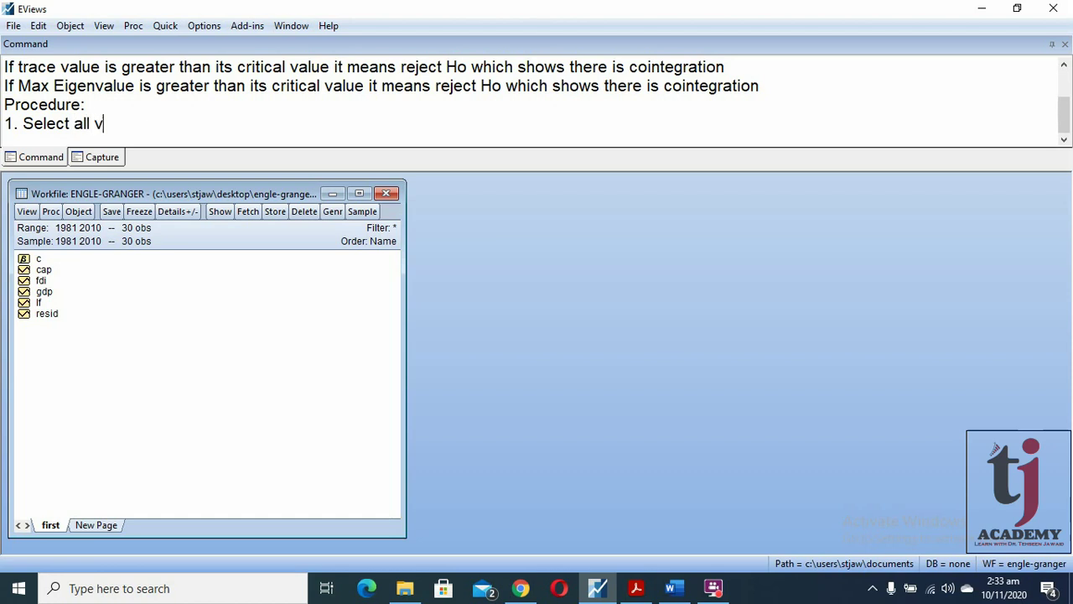
pyautogui.write('ariables')
pyautogui.write(' ()')
pyautogui.write('first va')
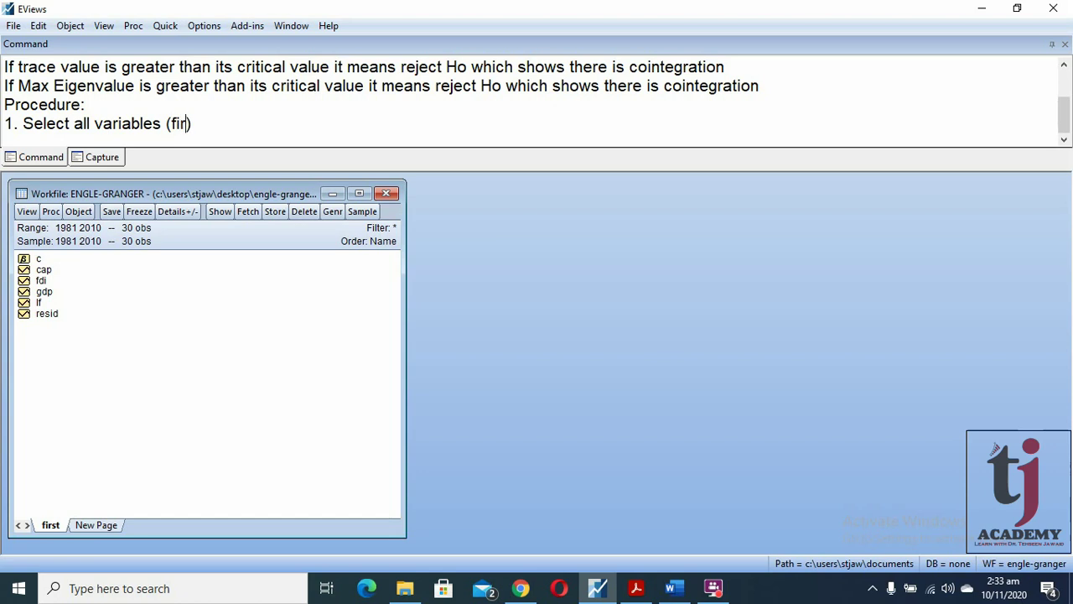
pyautogui.write('riable shoy')
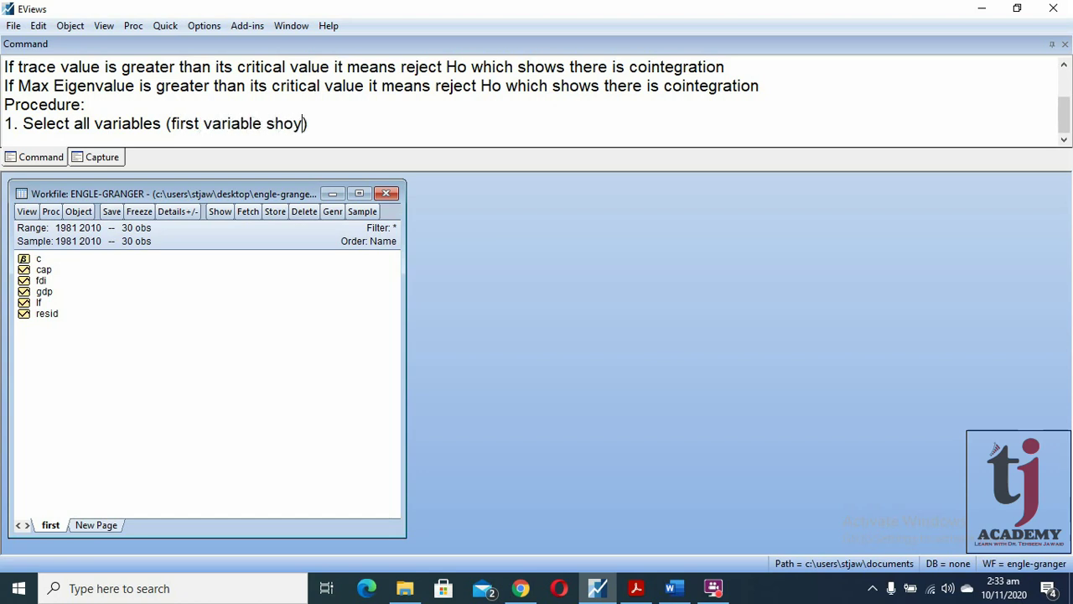
pyautogui.press('BackSpace')
pyautogui.write('uld b')
pyautogui.write('e depende')
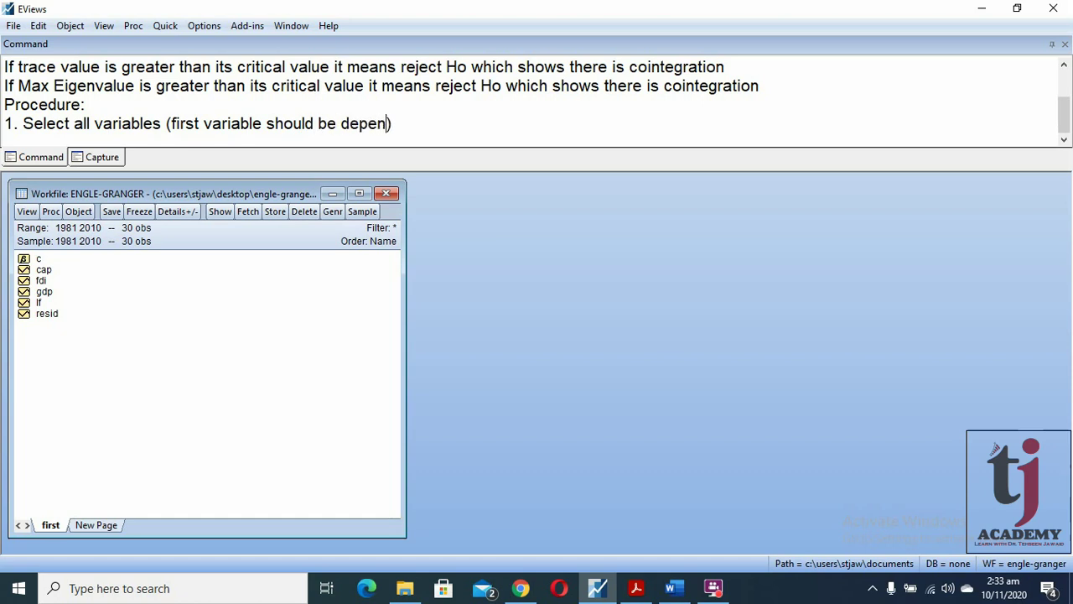
pyautogui.write('nt')
pyautogui.click(424, 123)
pyautogui.press('Return')
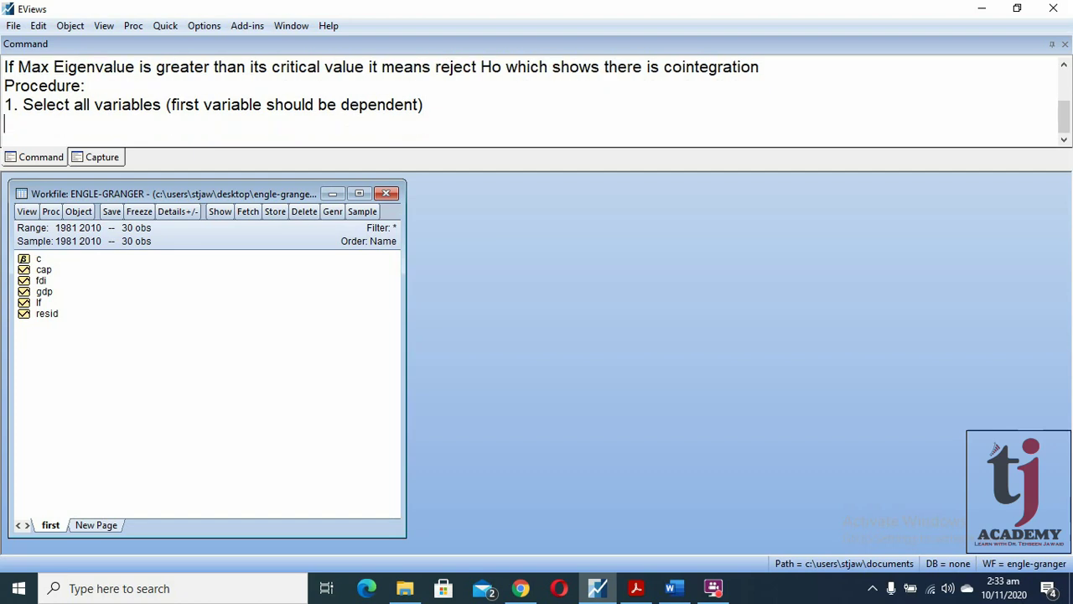
# Step: Write the second procedure line as "2. Open these variables as group"
pyautogui.write('2. Open these v')
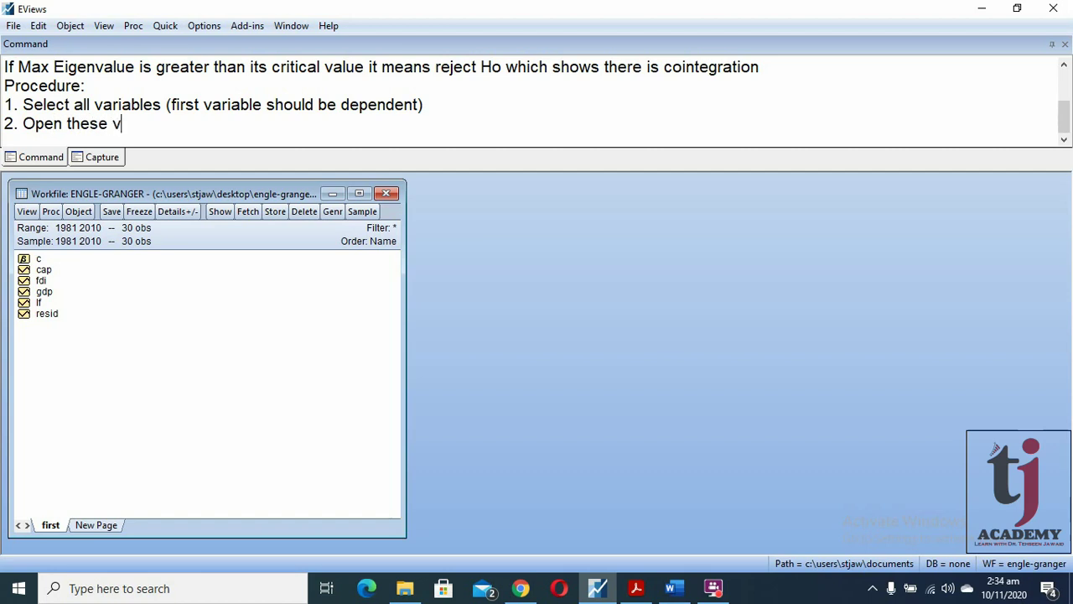
pyautogui.write('ariables as grou')
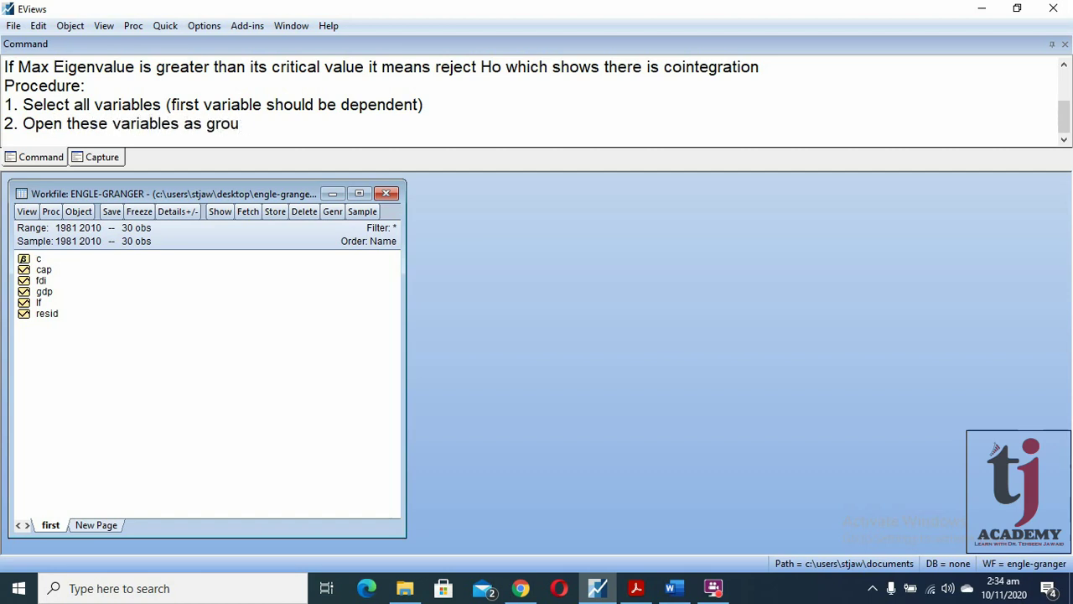
pyautogui.write('p')
pyautogui.press('Return')
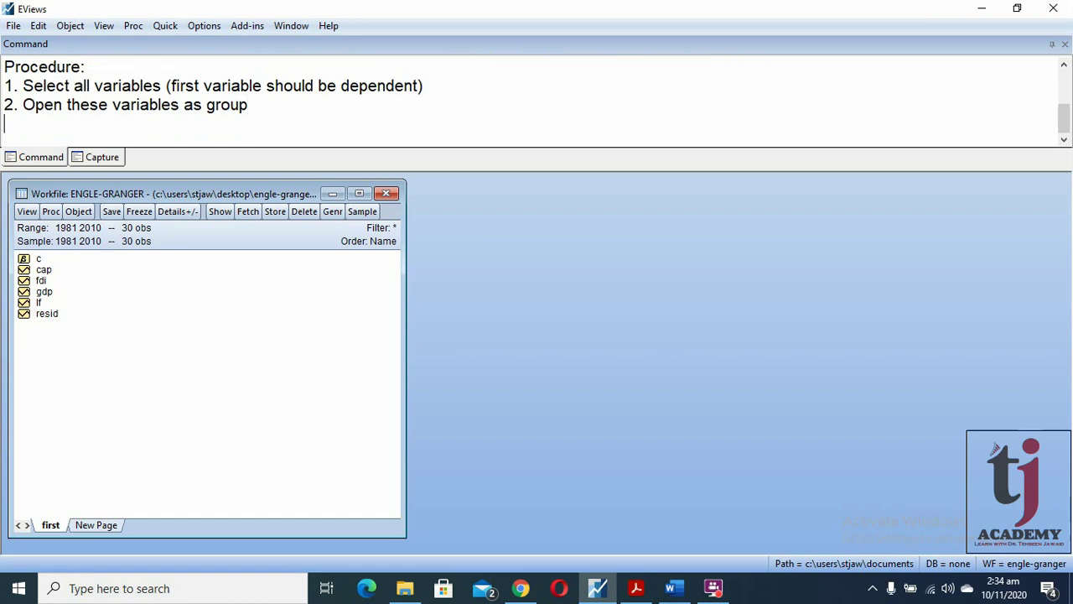
# Step: Write the third procedure line as "3. Go to view and select Johansen cointegration"
pyautogui.write('3. Go to view')
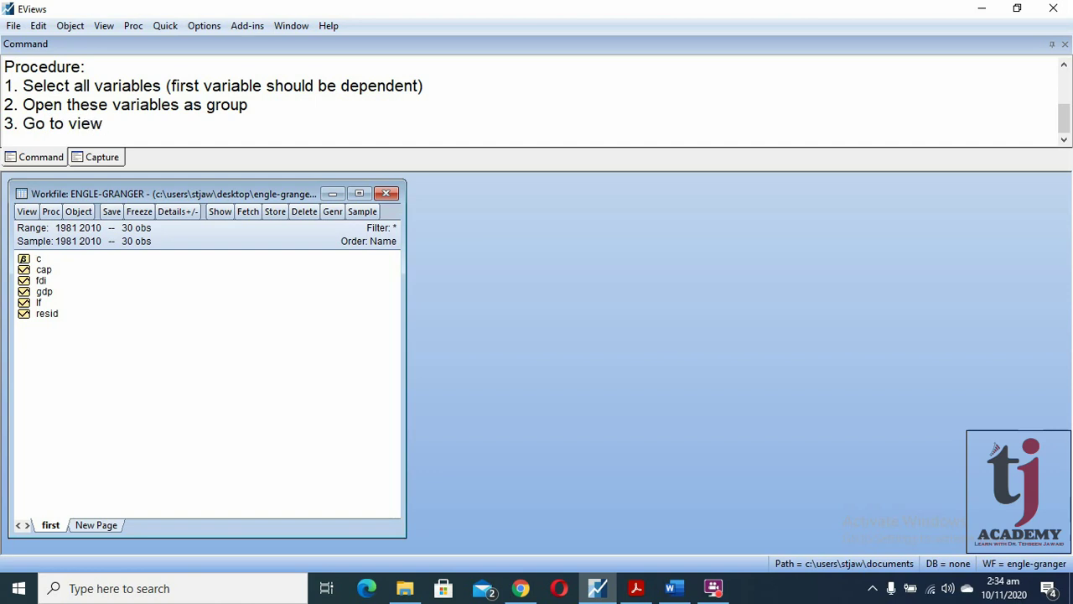
pyautogui.write(' and select Joha')
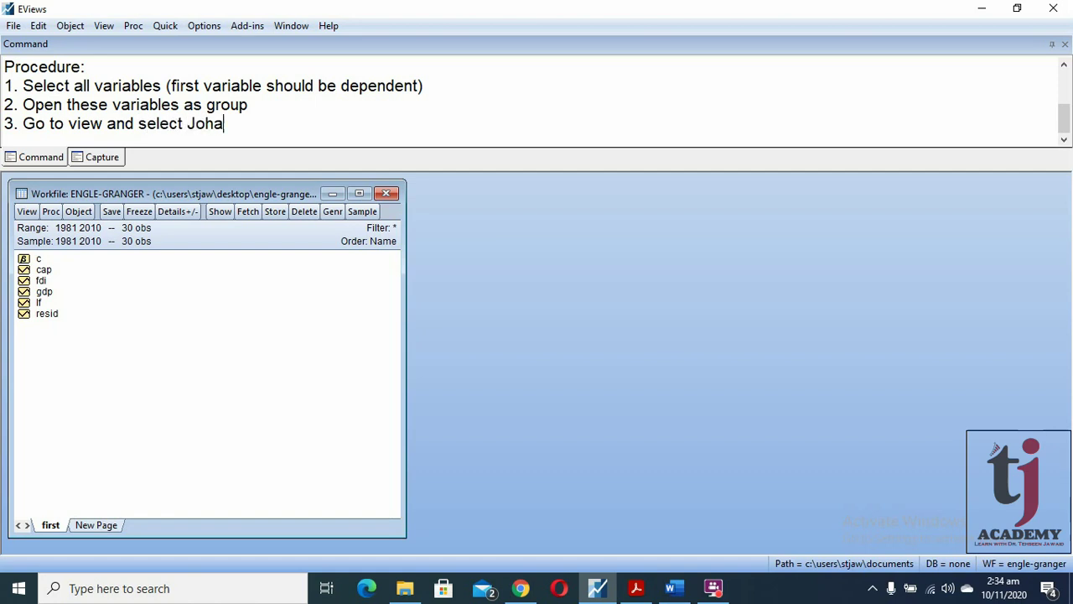
pyautogui.write('nsen cointegration')
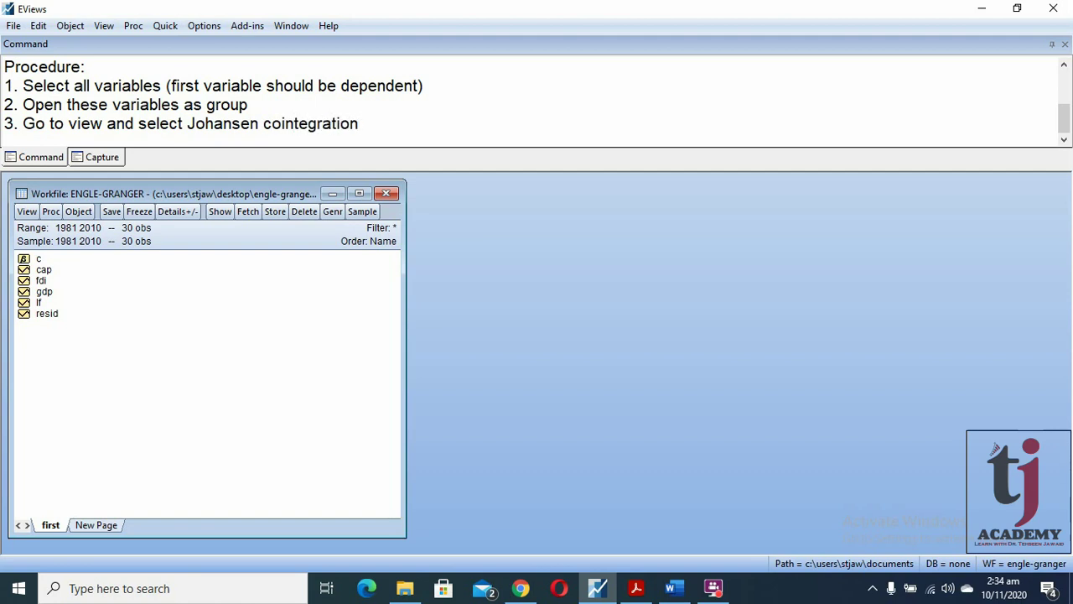
pyautogui.press('Return')
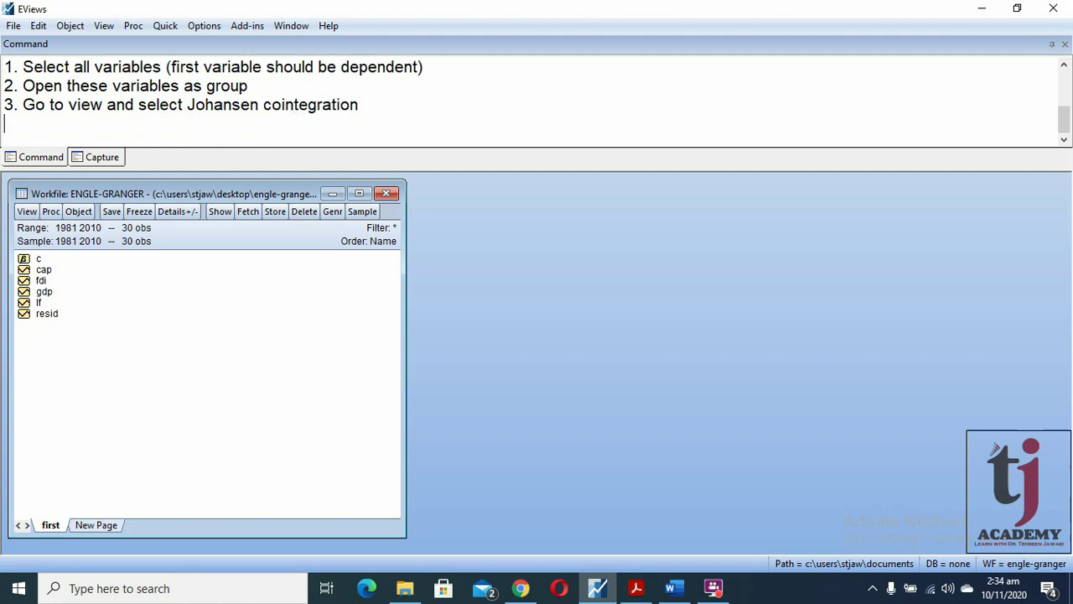
# Step: Add the line "Advantage of Johansen cointegration over Engle-Granger cointegration that EG cointeration identify only 1 cointegrating equation" below the procedure
pyautogui.write('Advantage of')
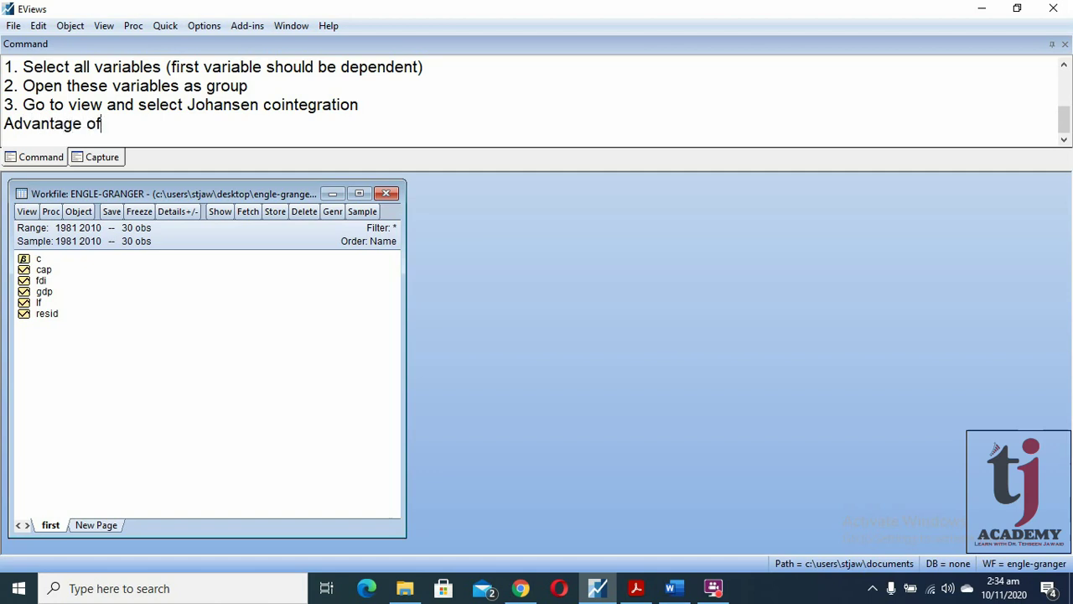
pyautogui.write(' Johansen')
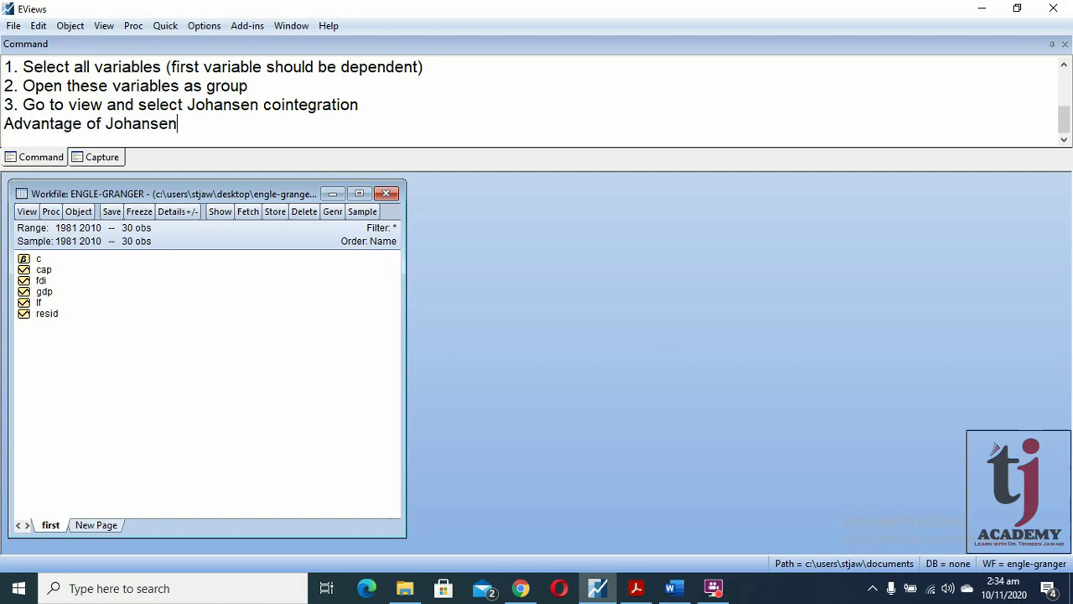
pyautogui.write(' cointegration ')
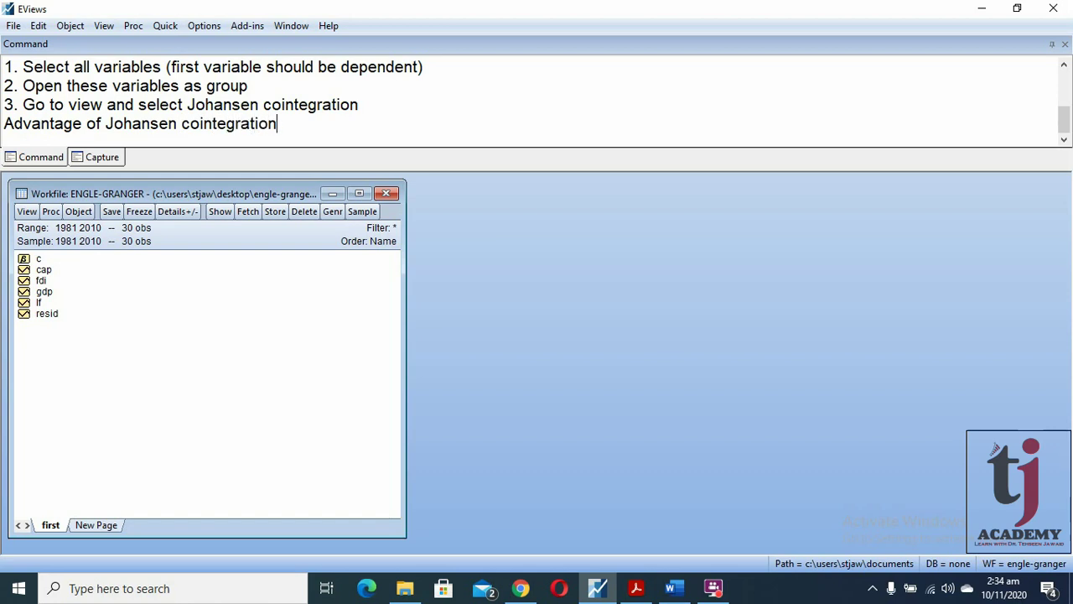
pyautogui.write('over Engle')
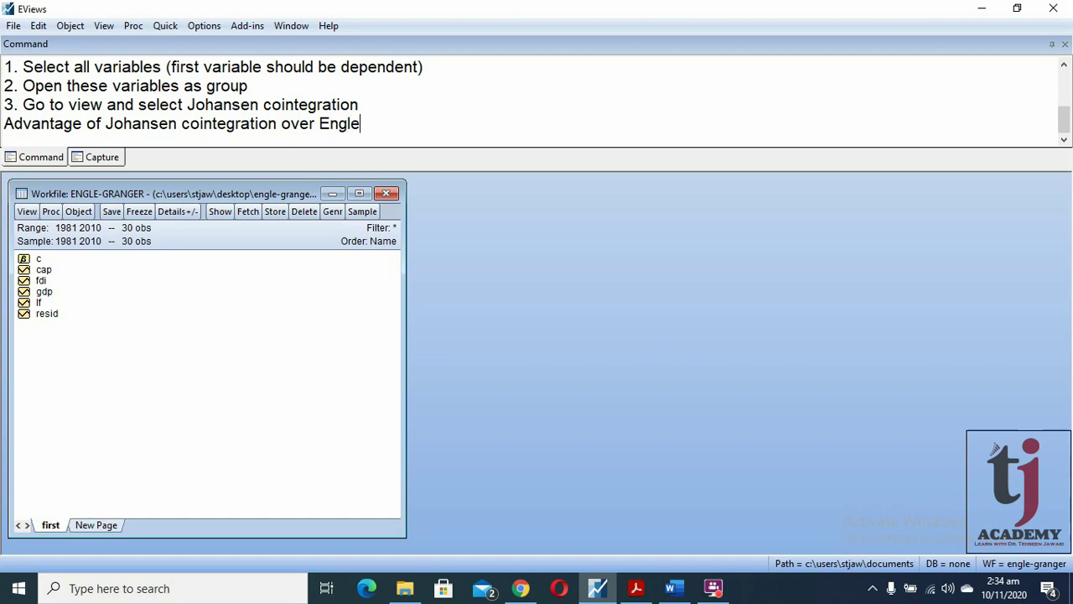
pyautogui.write('-Granger ')
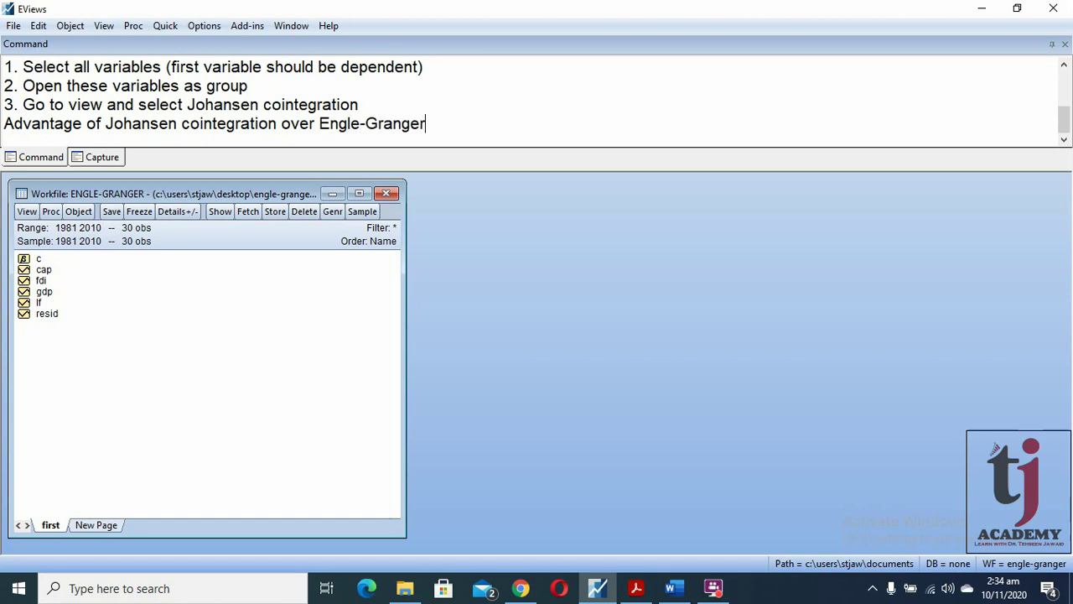
pyautogui.write('cointegration')
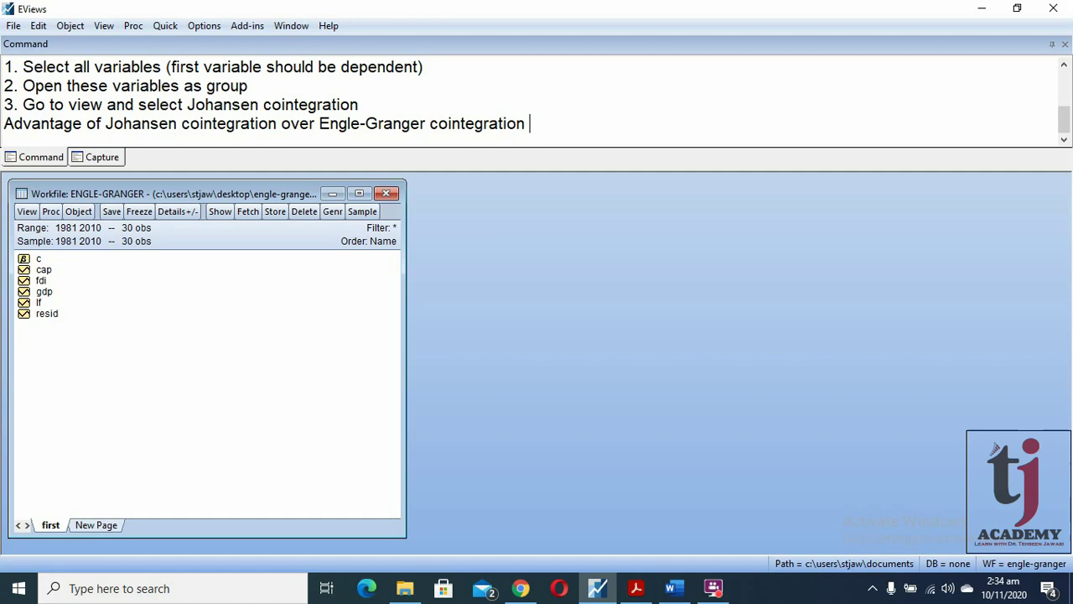
pyautogui.write('that EG co')
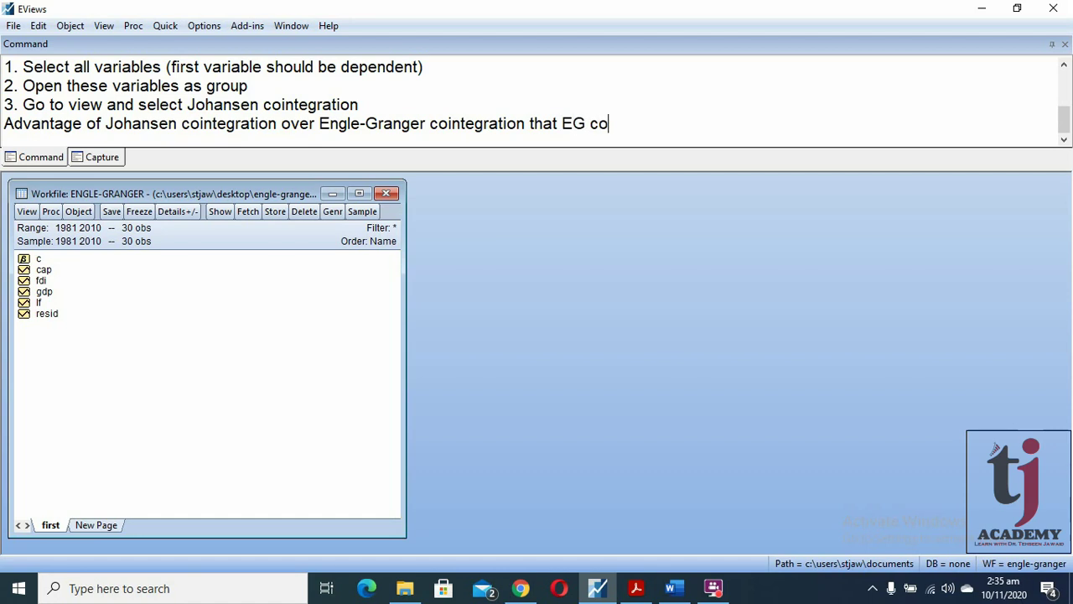
pyautogui.write('interation')
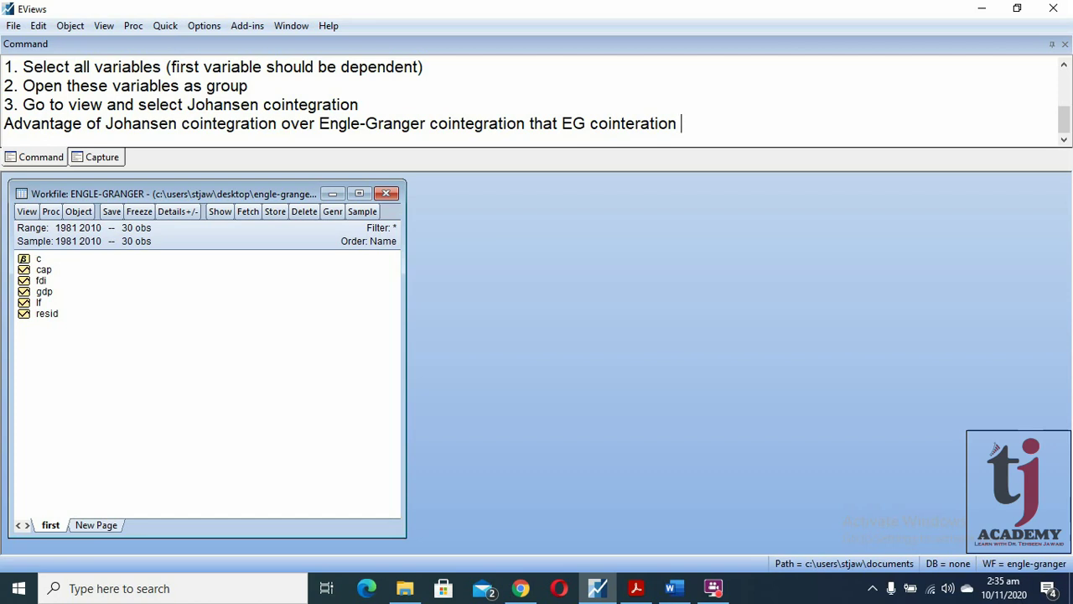
pyautogui.write('identify onl')
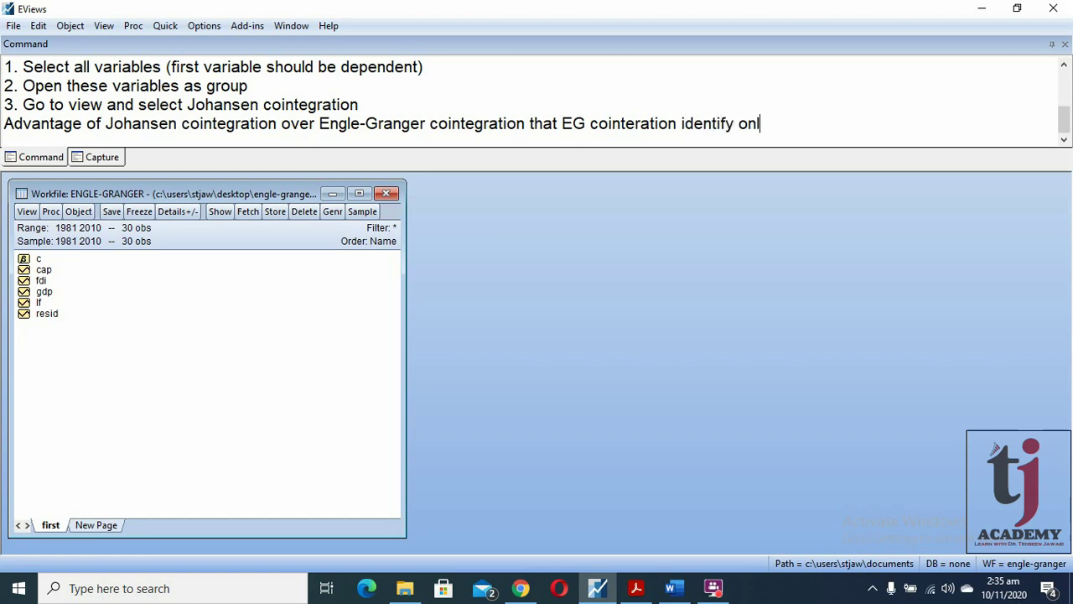
pyautogui.write('y 1 cointegr')
pyautogui.write('ating')
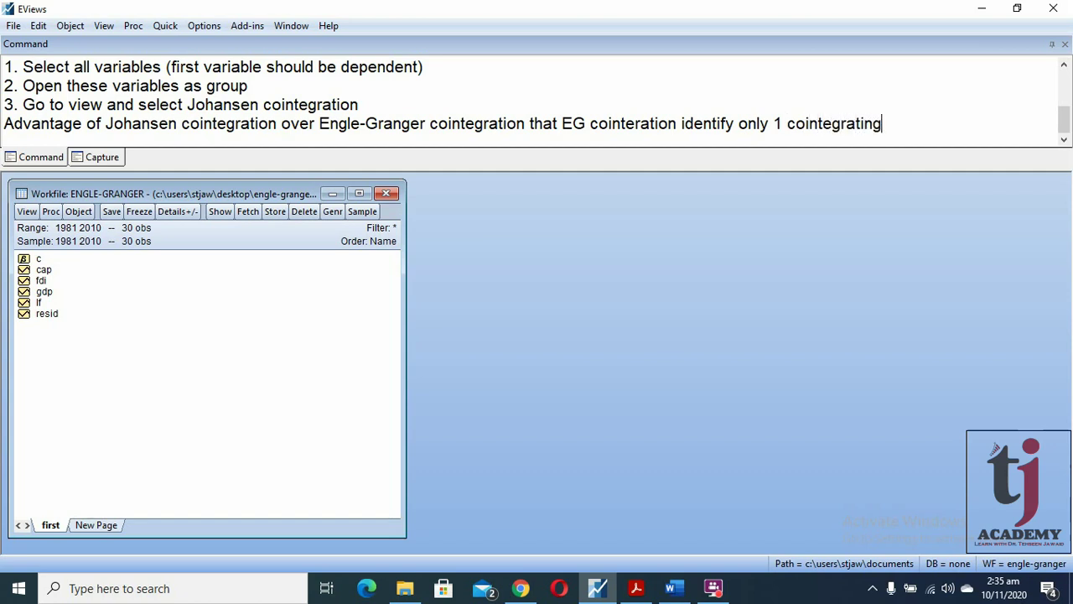
pyautogui.write(' equation')
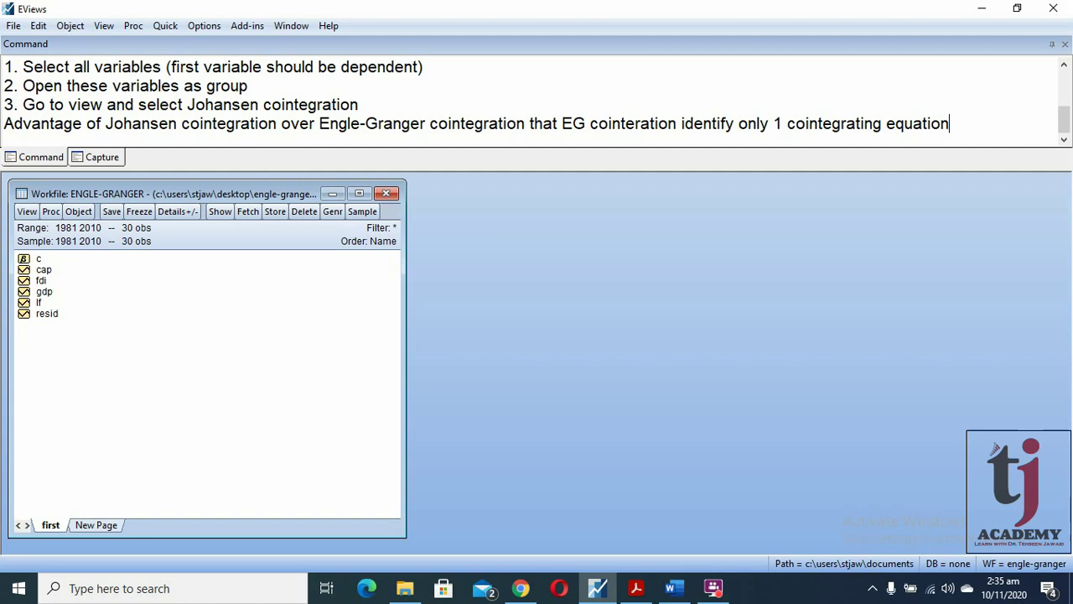
# Step: Continue the advantage note with ". on the other side, Johansen cointegration can identify more than one cinterating relationship."
pyautogui.write('. on the other sid')
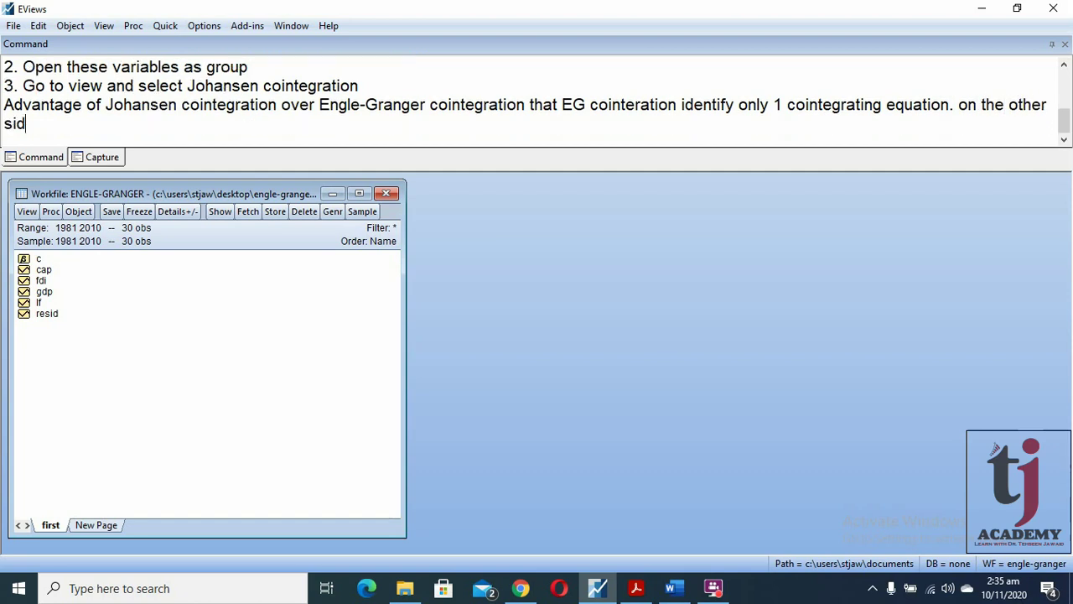
pyautogui.write('e, Johansen cointe')
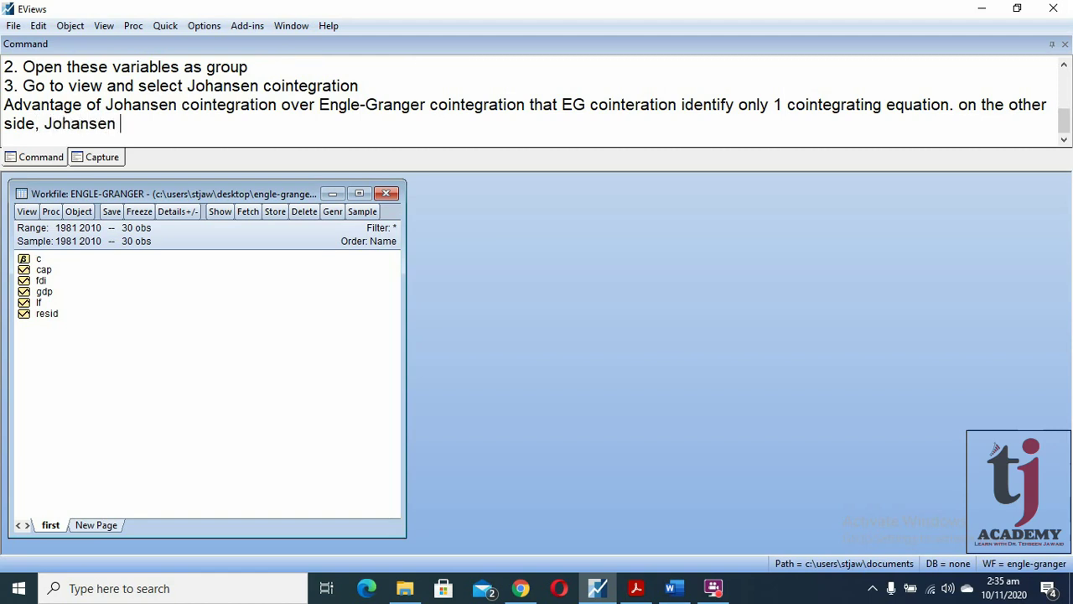
pyautogui.write('gration')
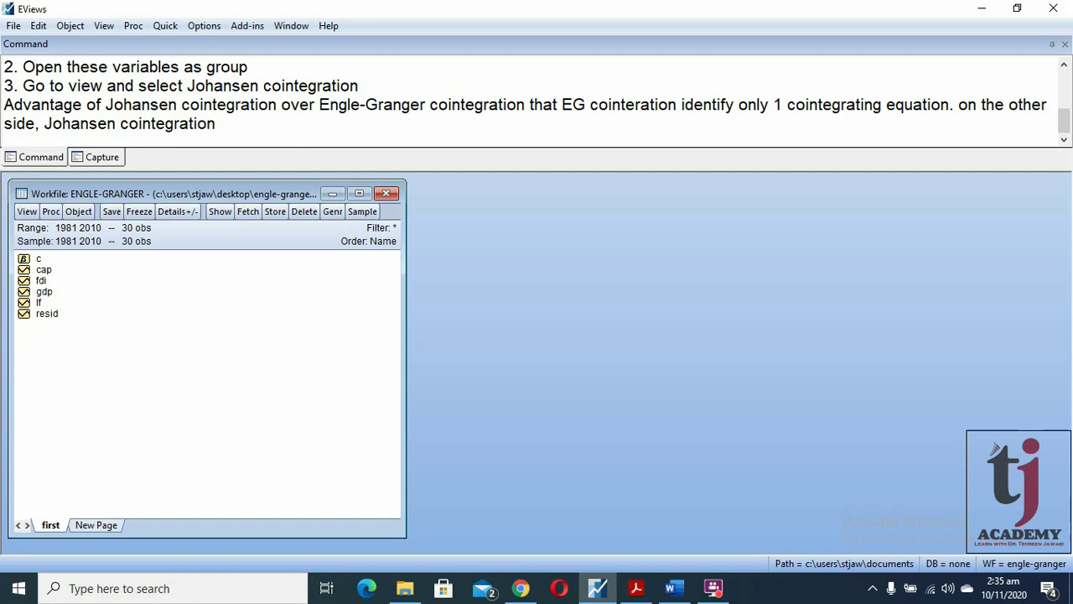
pyautogui.write(' can identify')
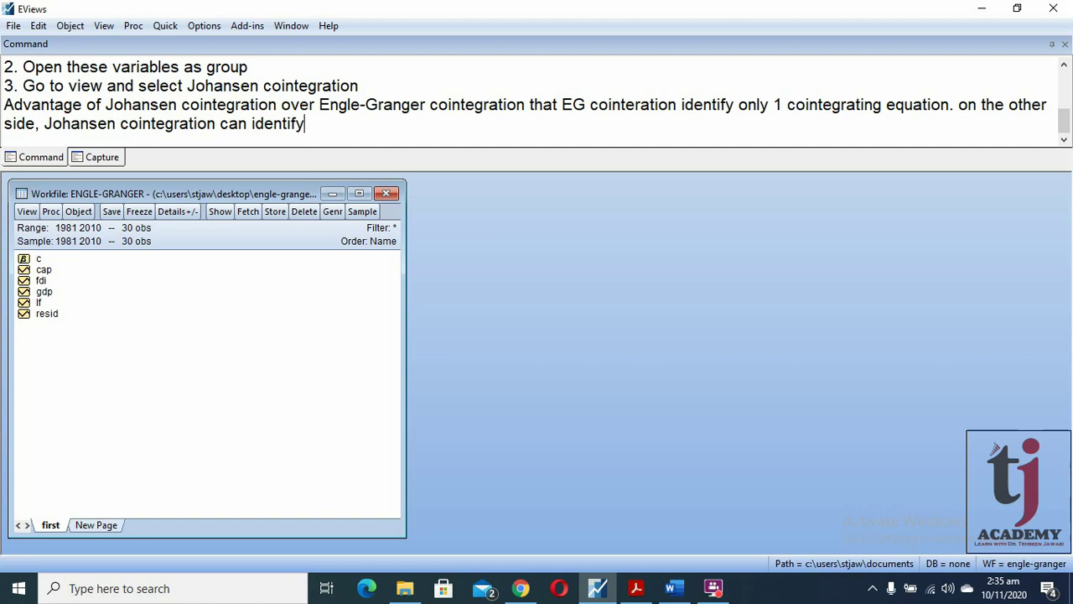
pyautogui.write(' more than o')
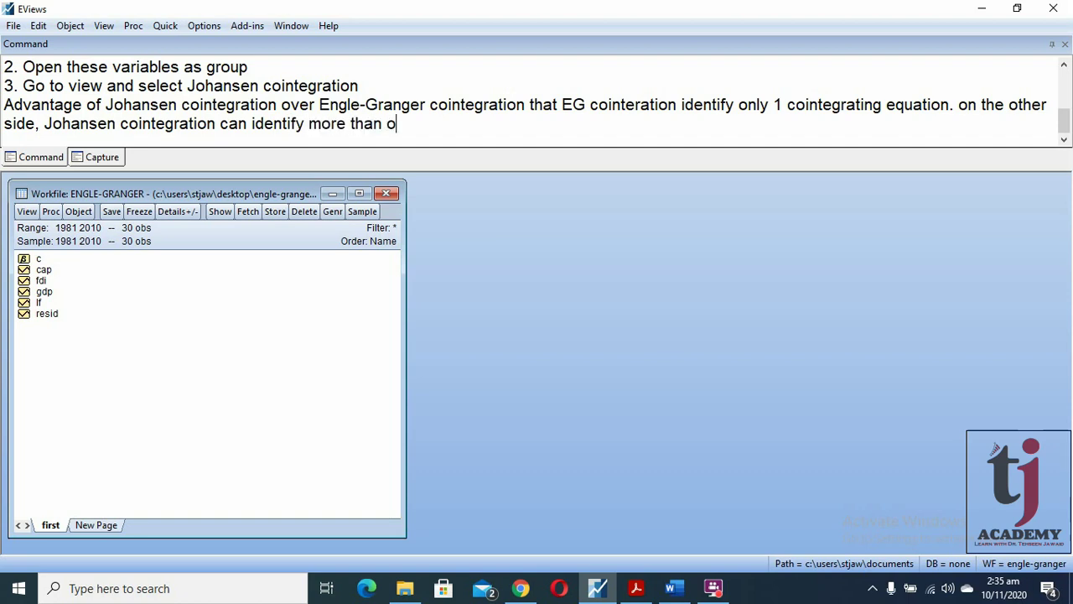
pyautogui.write('ne cinterating rela')
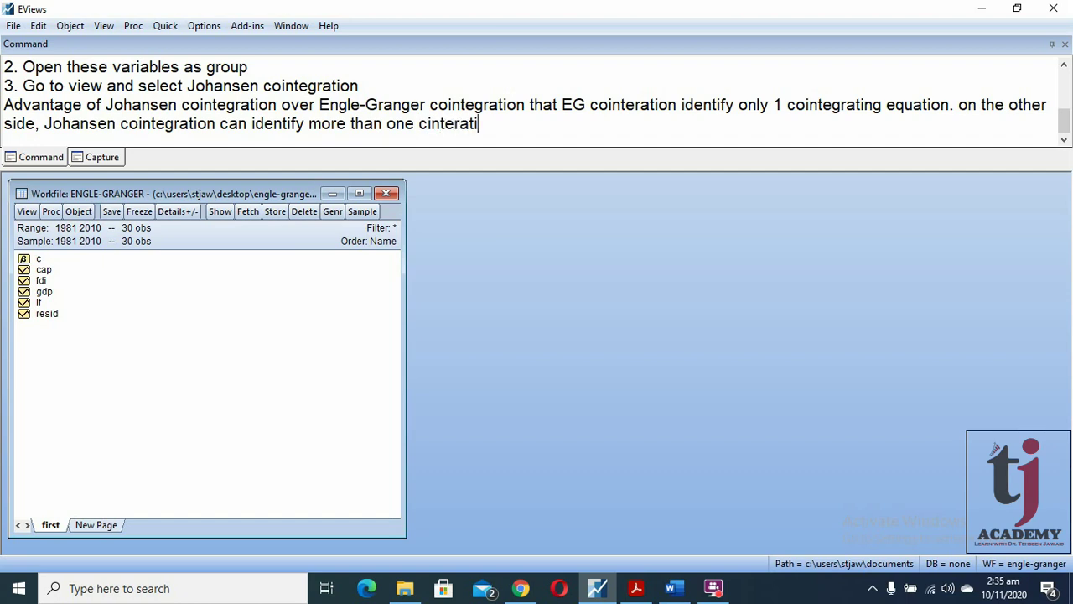
pyautogui.write('tionship')
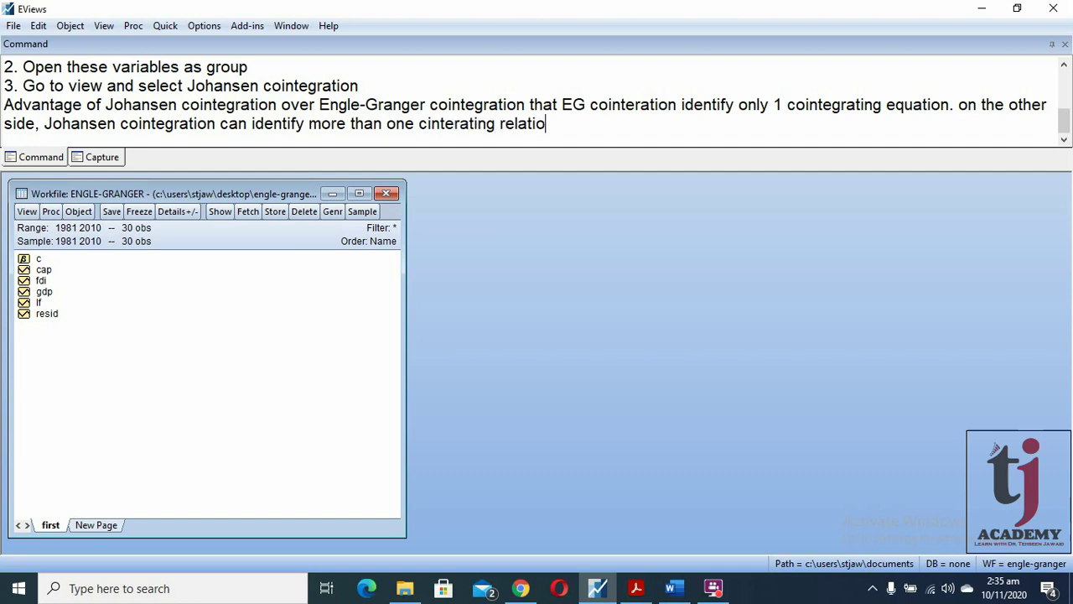
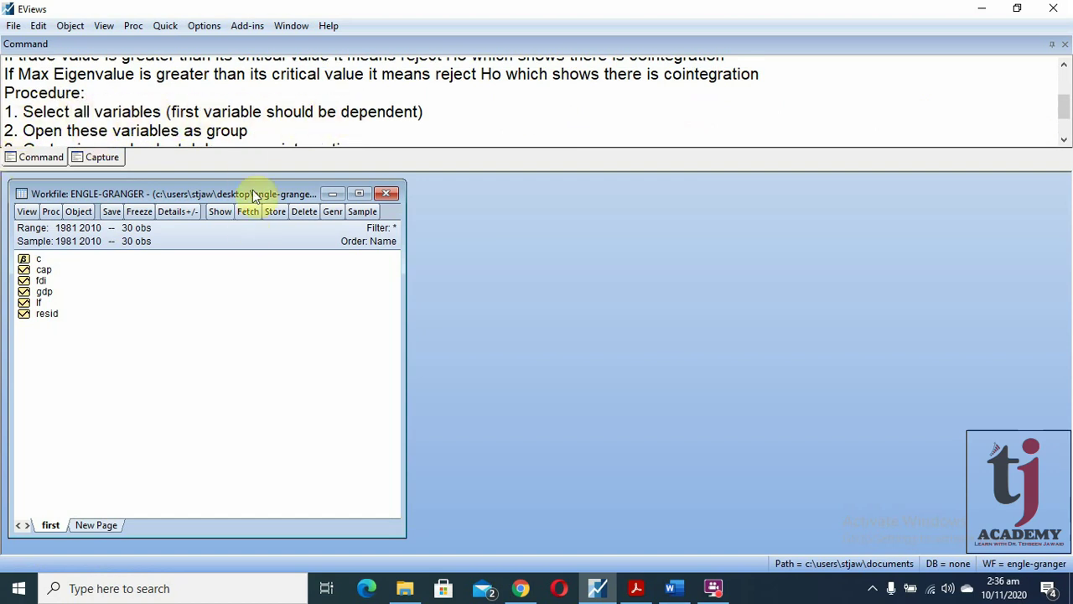
pyautogui.scroll(-2, 176, 105)
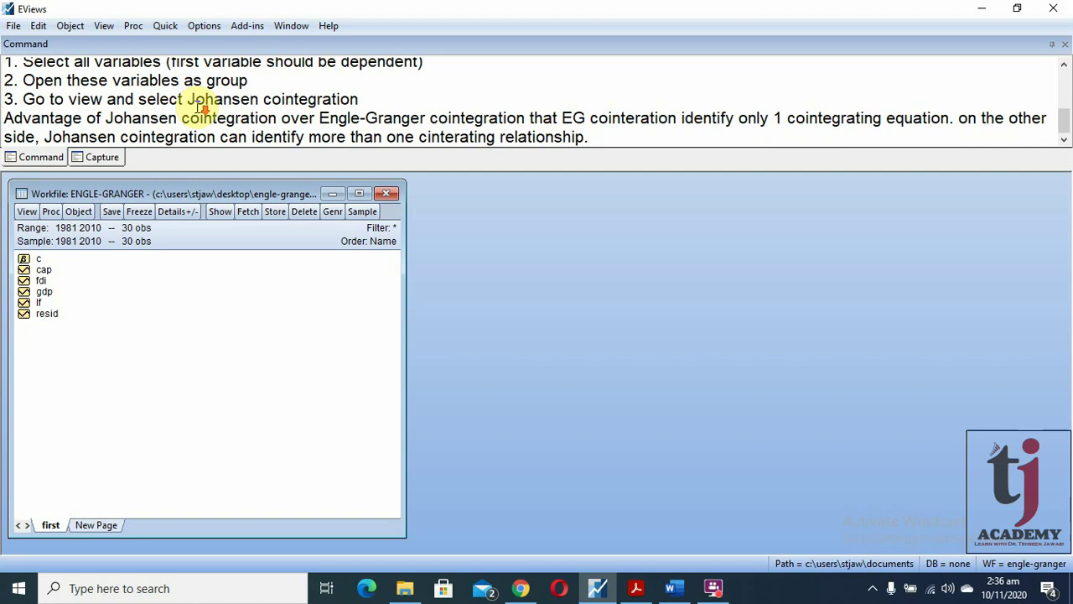
# Step: Open the series gdp, lf, cap and fdi together as a group, with gdp as the first variable, and place it beside the workfile
pyautogui.click(50, 291)
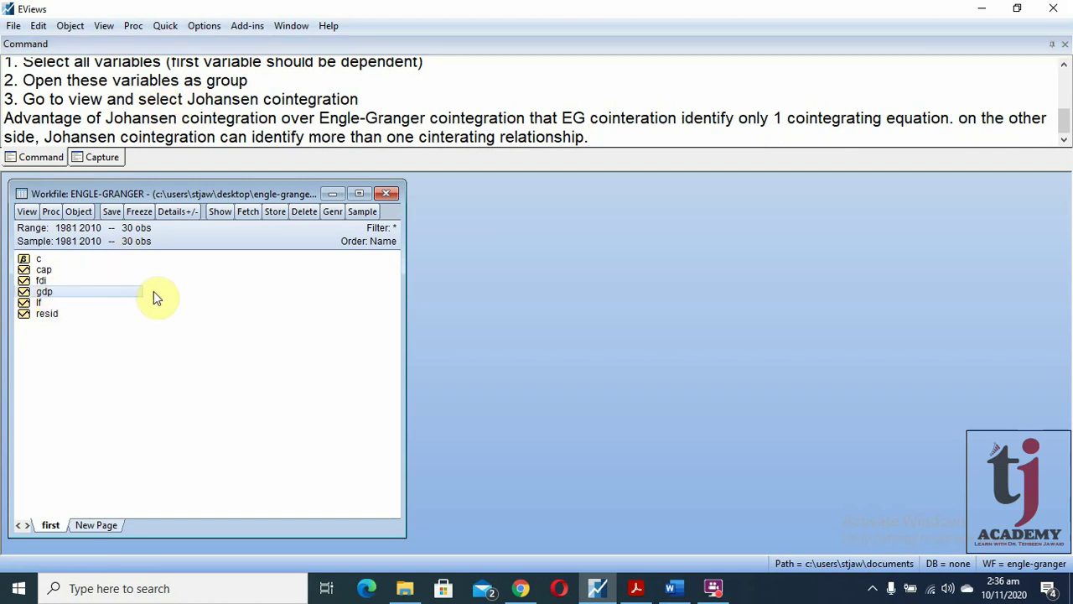
pyautogui.keyDown('ctrl'); pyautogui.click(39, 303); pyautogui.keyUp('ctrl')
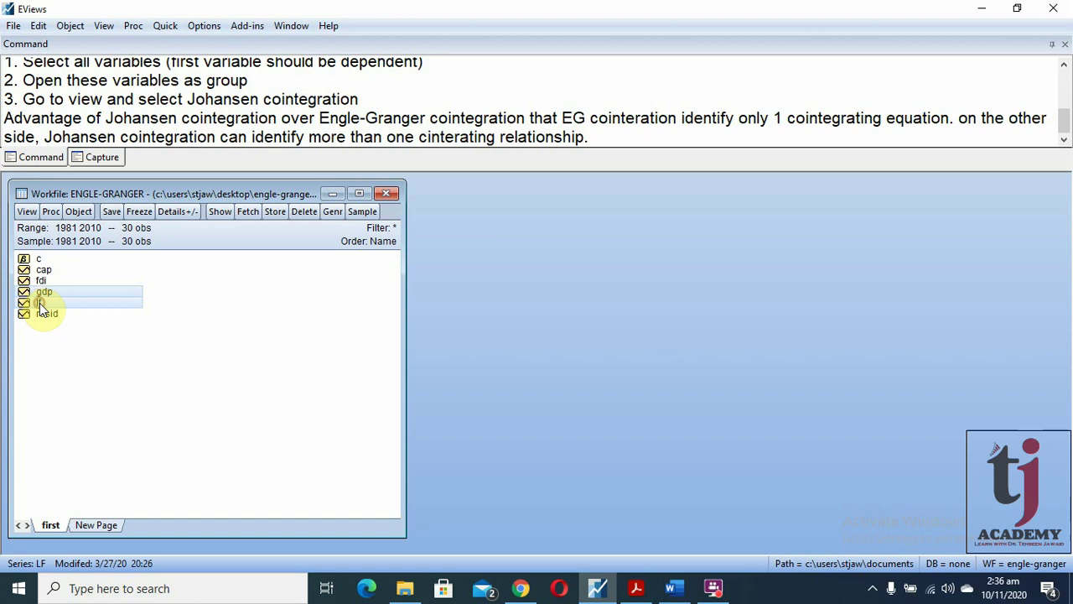
pyautogui.keyDown('ctrl'); pyautogui.click(45, 270); pyautogui.keyUp('ctrl')
pyautogui.keyDown('ctrl'); pyautogui.click(53, 280); pyautogui.keyUp('ctrl')
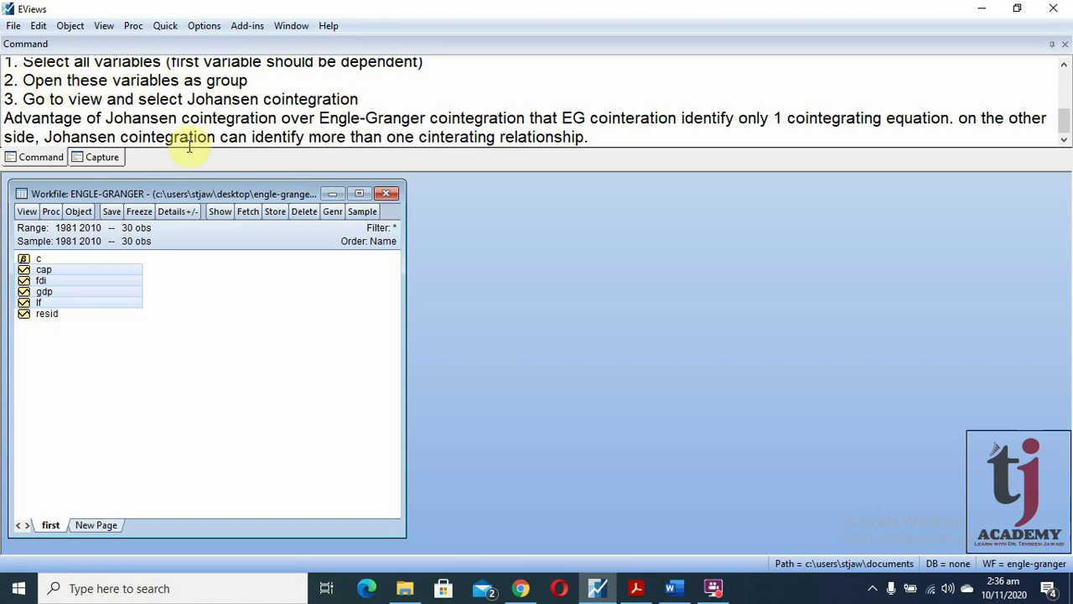
pyautogui.rightClick(113, 272)
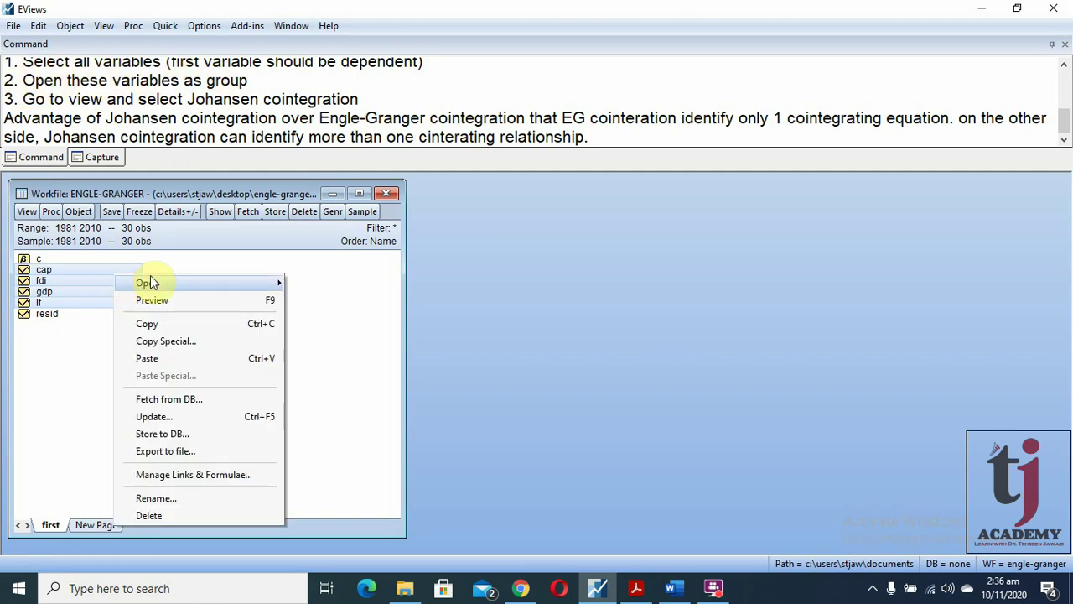
pyautogui.moveTo(239, 288)
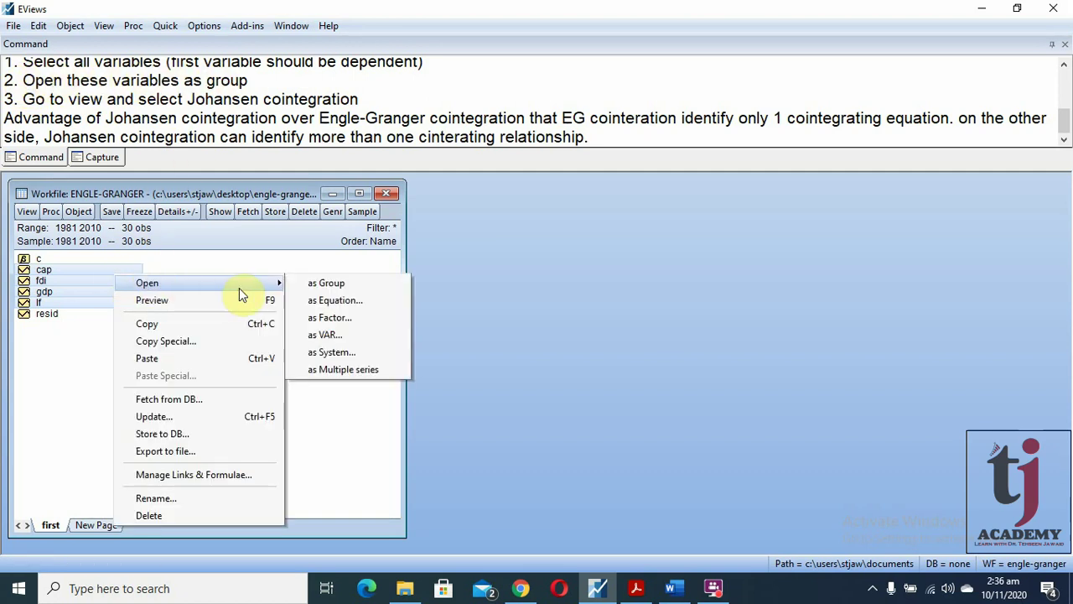
pyautogui.click(361, 285)
pyautogui.moveTo(336, 306); pyautogui.dragTo(707, 187)
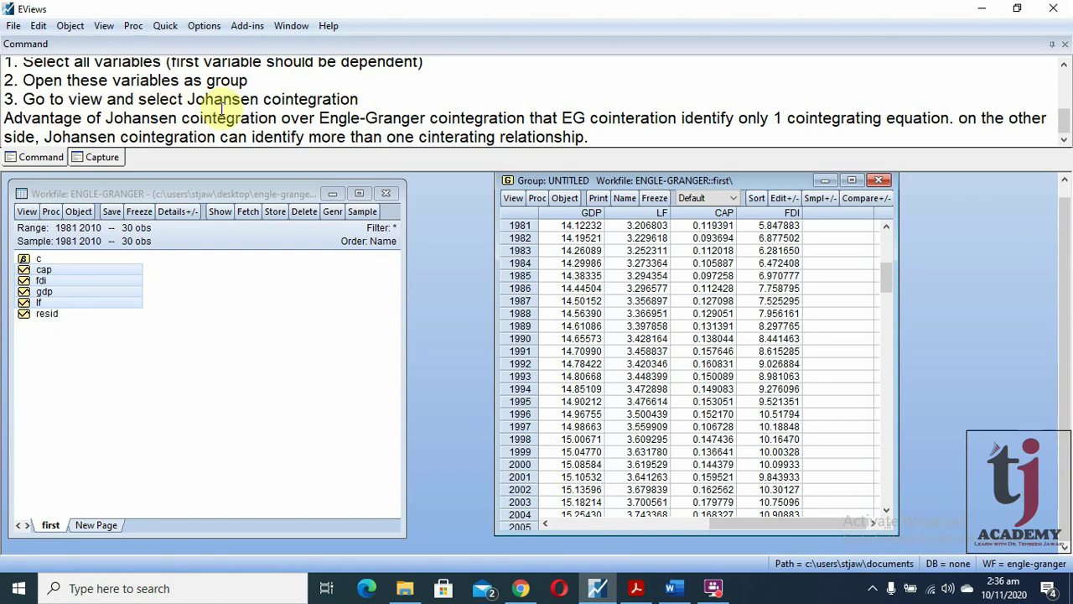
# Step: Bring up the group's Johansen System Cointegration Test specification and dismiss it without running the test
pyautogui.click(510, 199)
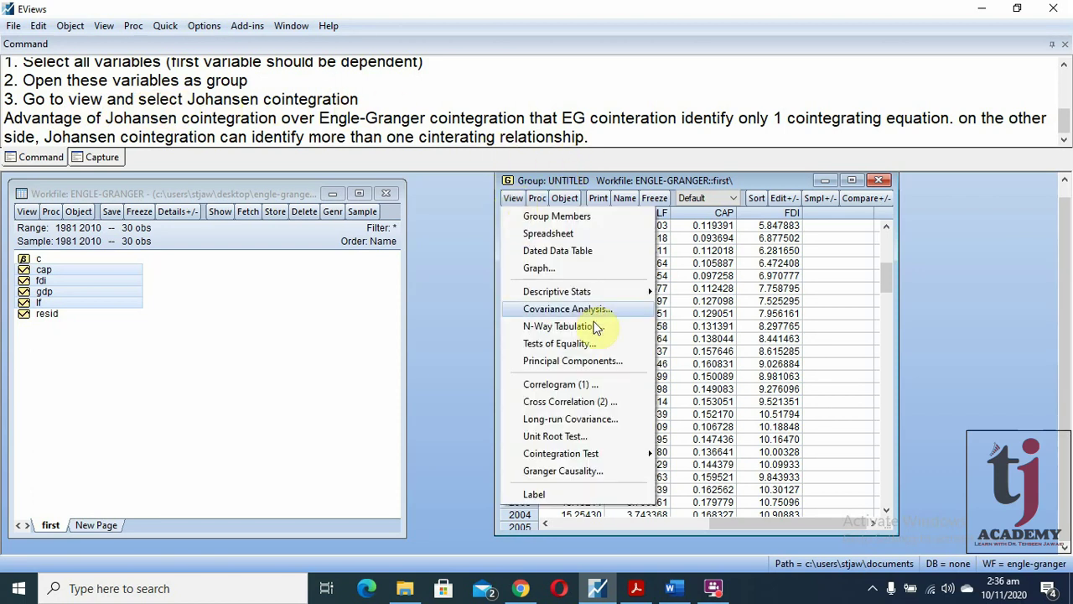
pyautogui.moveTo(633, 458)
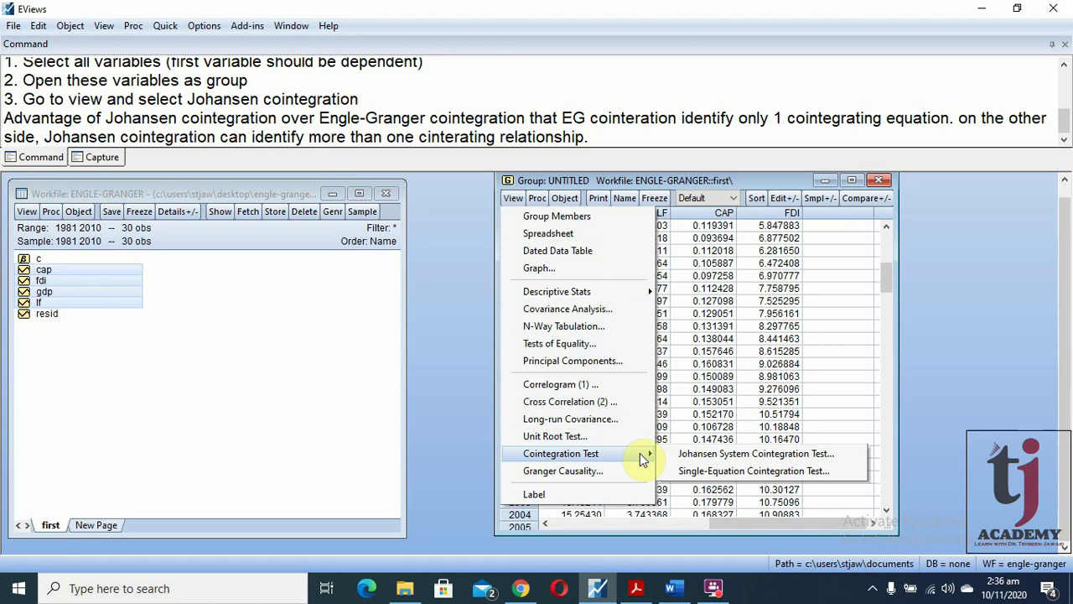
pyautogui.click(850, 454)
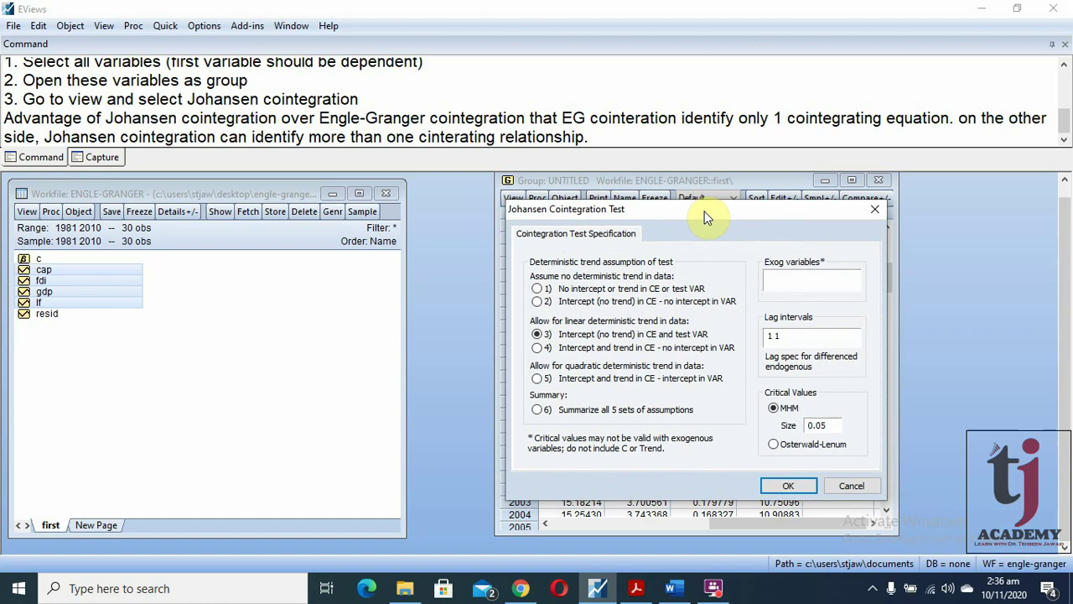
pyautogui.moveTo(681, 209); pyautogui.dragTo(524, 200)
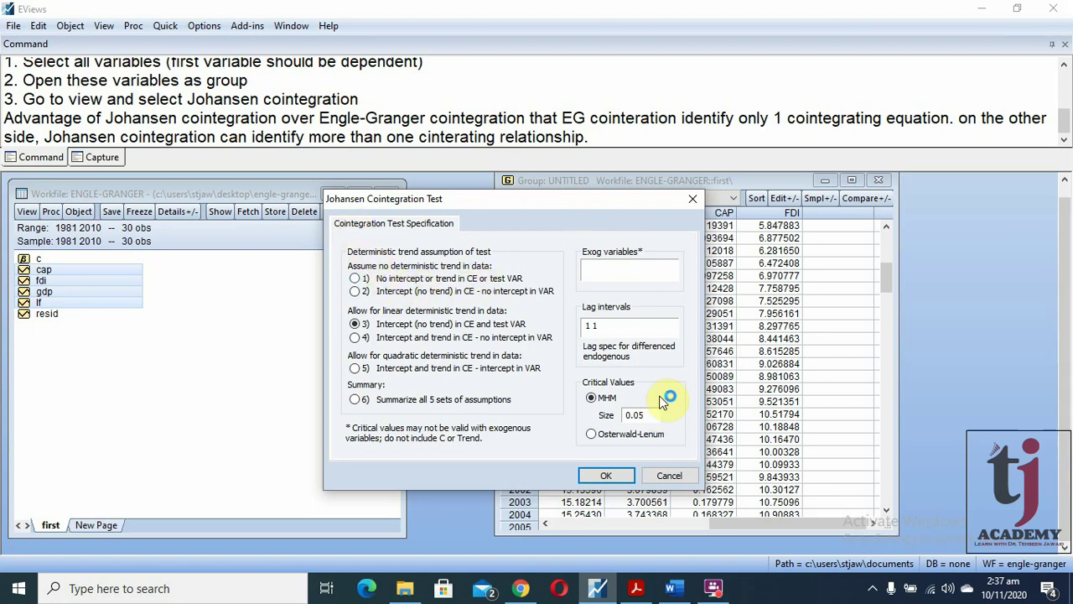
pyautogui.click(669, 475)
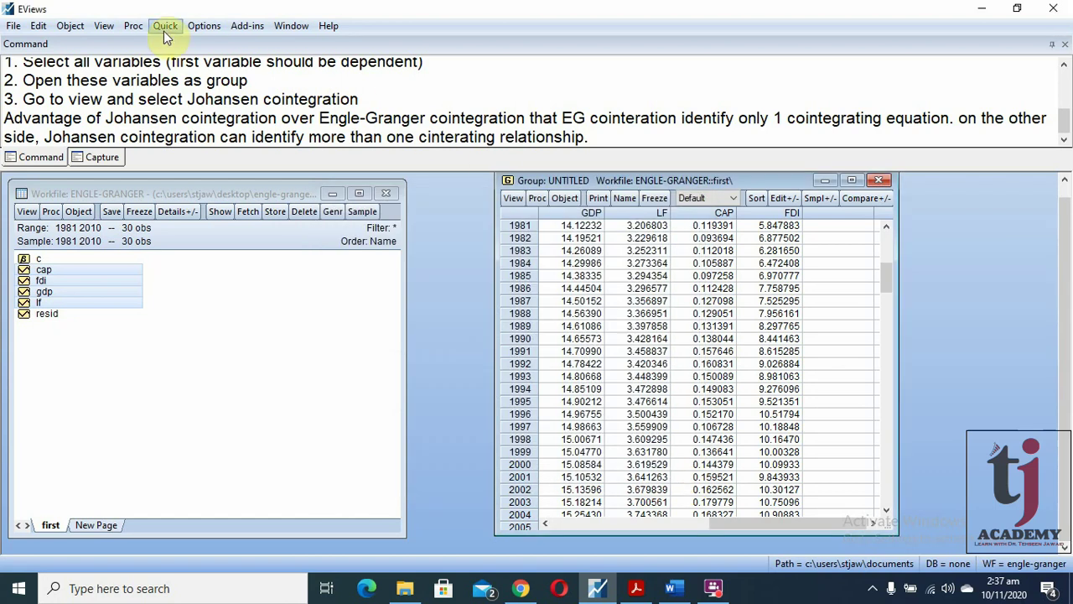
# Step: Start the Johansen Cointegration Test from the quick group statistics with the series list gdp lf cap fdi
pyautogui.click(170, 33)
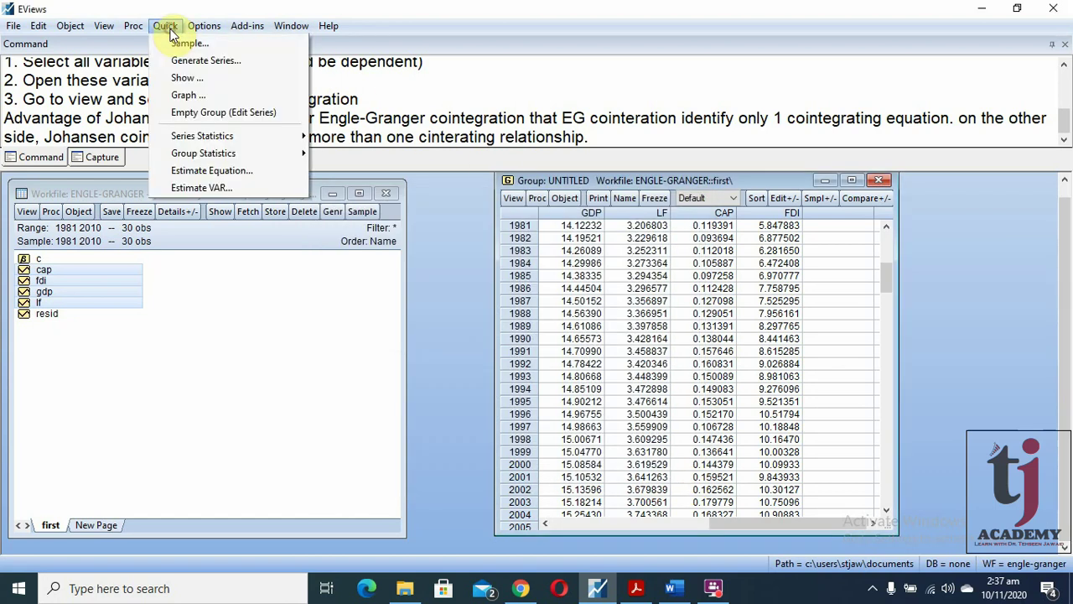
pyautogui.moveTo(275, 155)
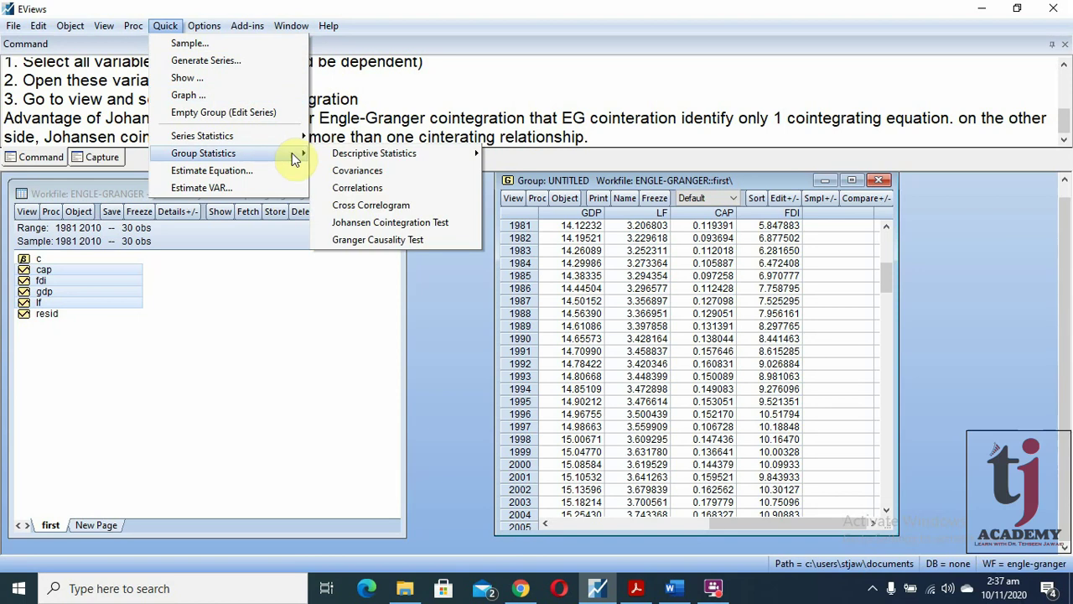
pyautogui.click(457, 223)
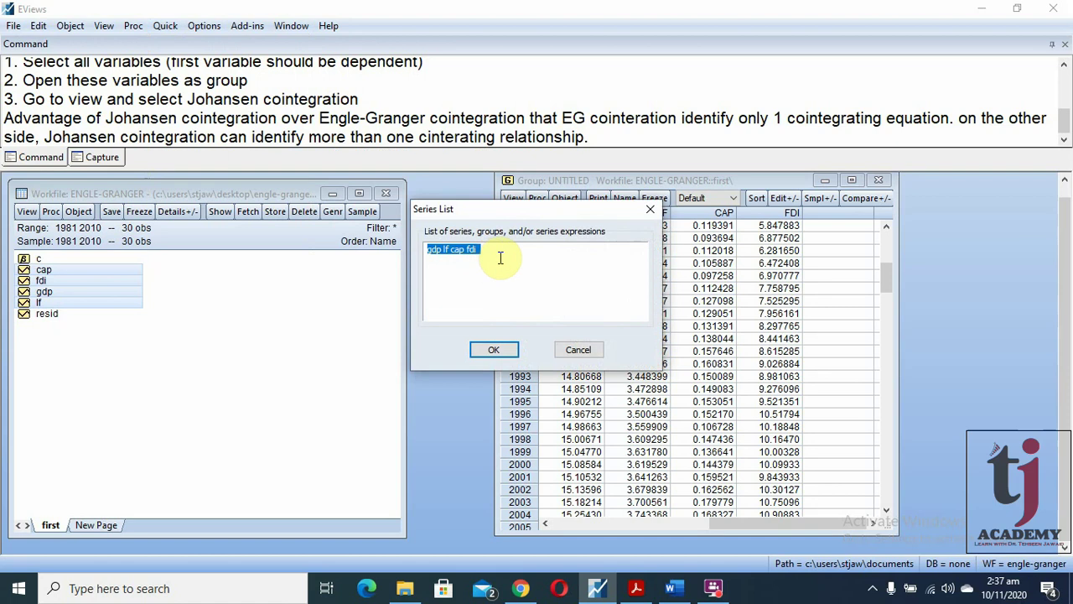
pyautogui.click(438, 257)
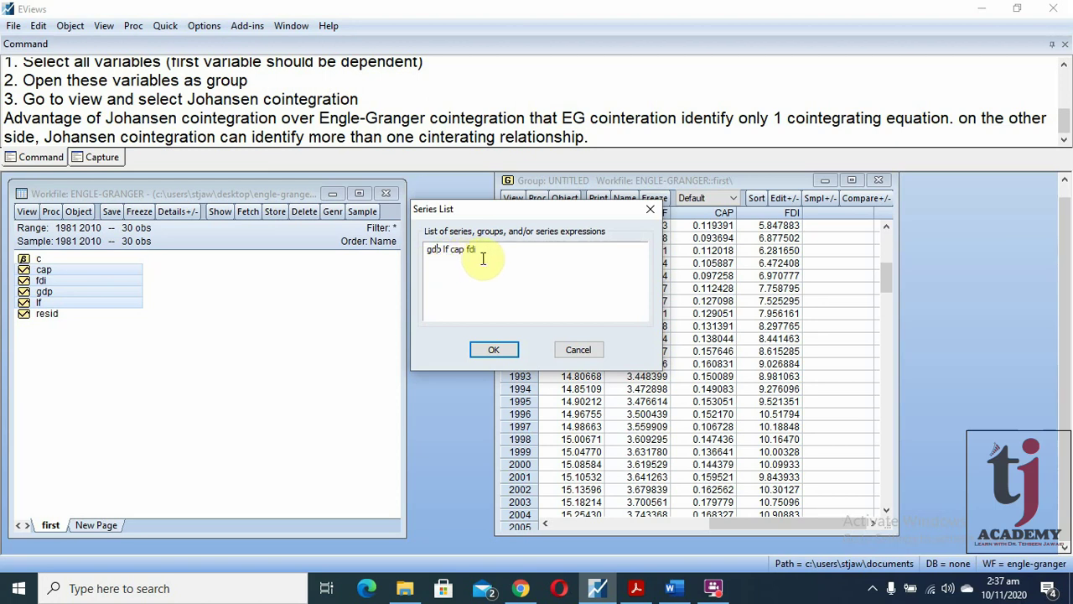
pyautogui.press('BackSpace')
pyautogui.write('p')
pyautogui.moveTo(439, 250); pyautogui.dragTo(419, 251)
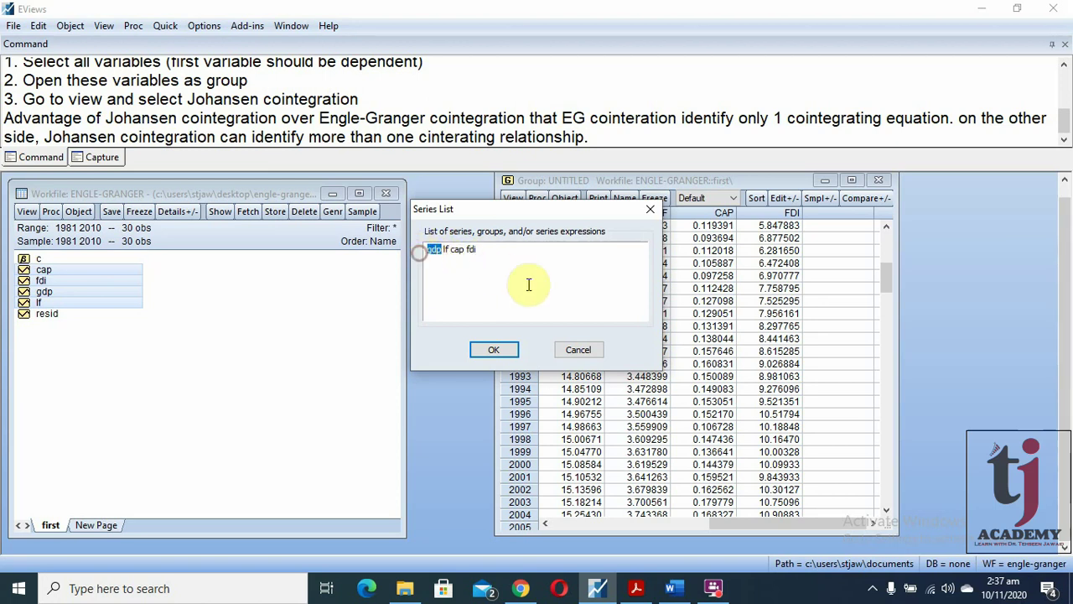
pyautogui.click(495, 350)
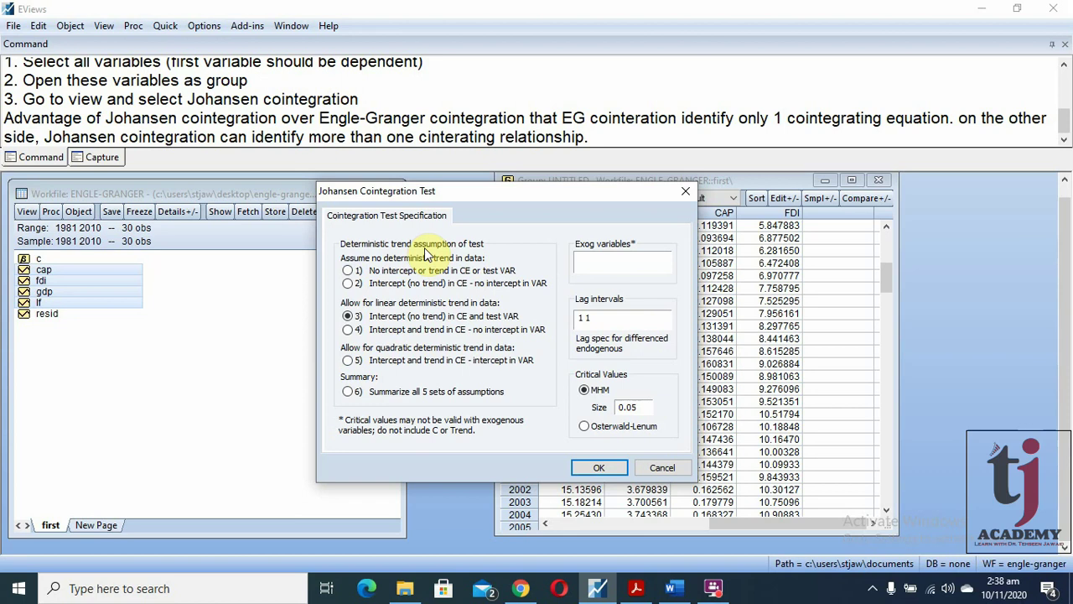
# Step: Switch to the Word document and examine the listed Johansen cointegration assumptions on deterministic trends, highlighting them while reading
pyautogui.click(676, 589)
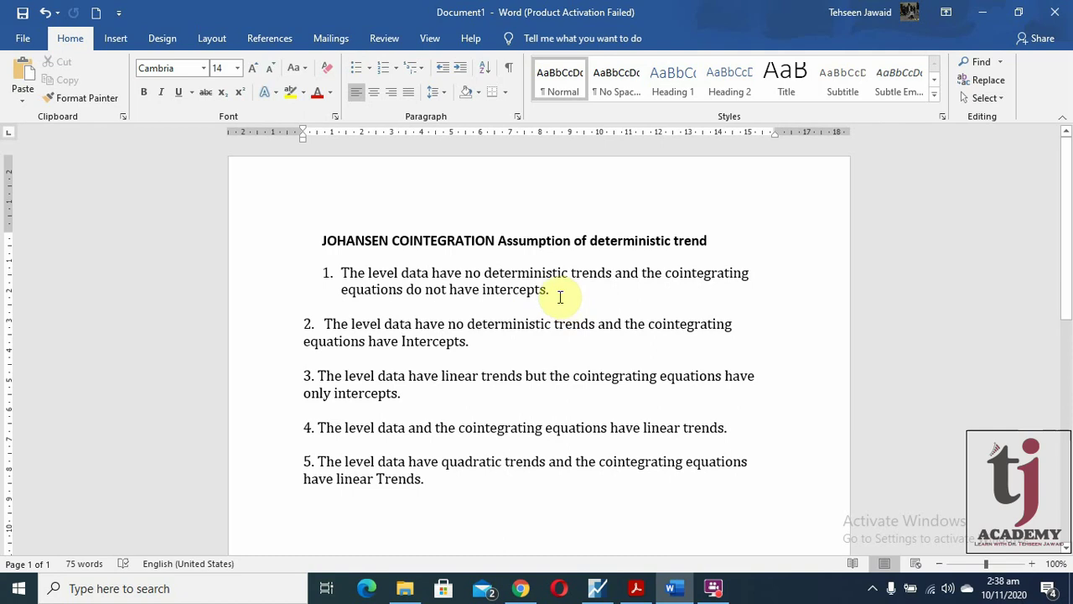
pyautogui.moveTo(556, 293); pyautogui.dragTo(342, 272)
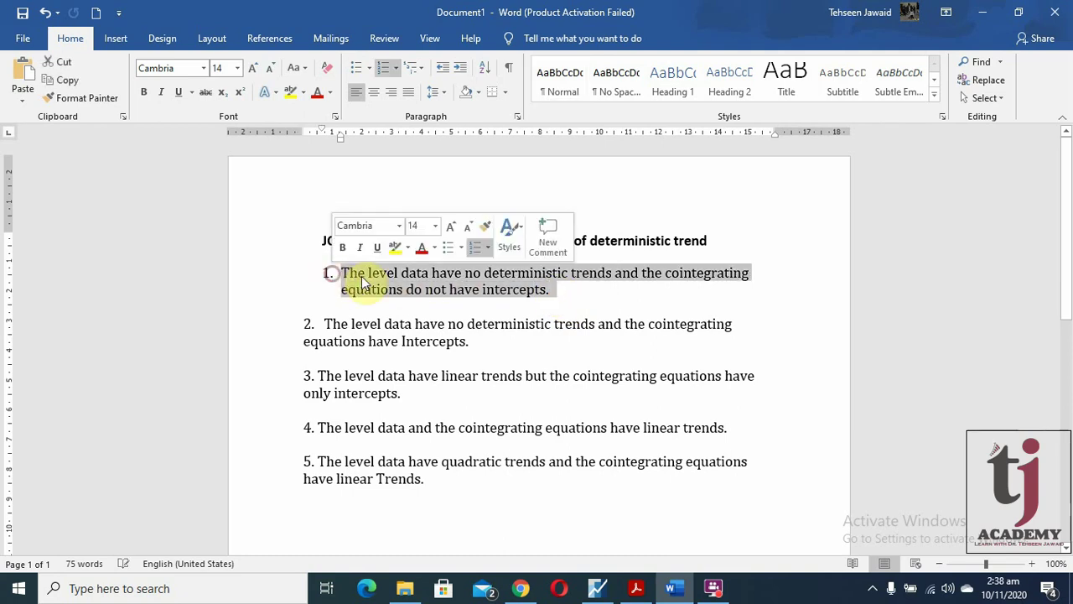
pyautogui.click(601, 300)
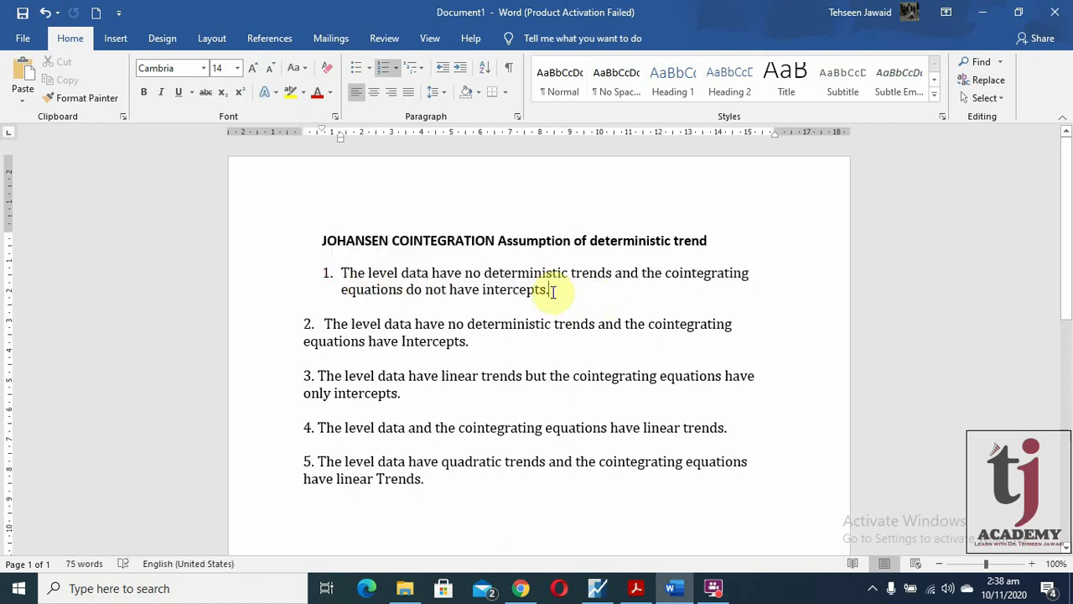
pyautogui.moveTo(552, 291); pyautogui.dragTo(340, 273)
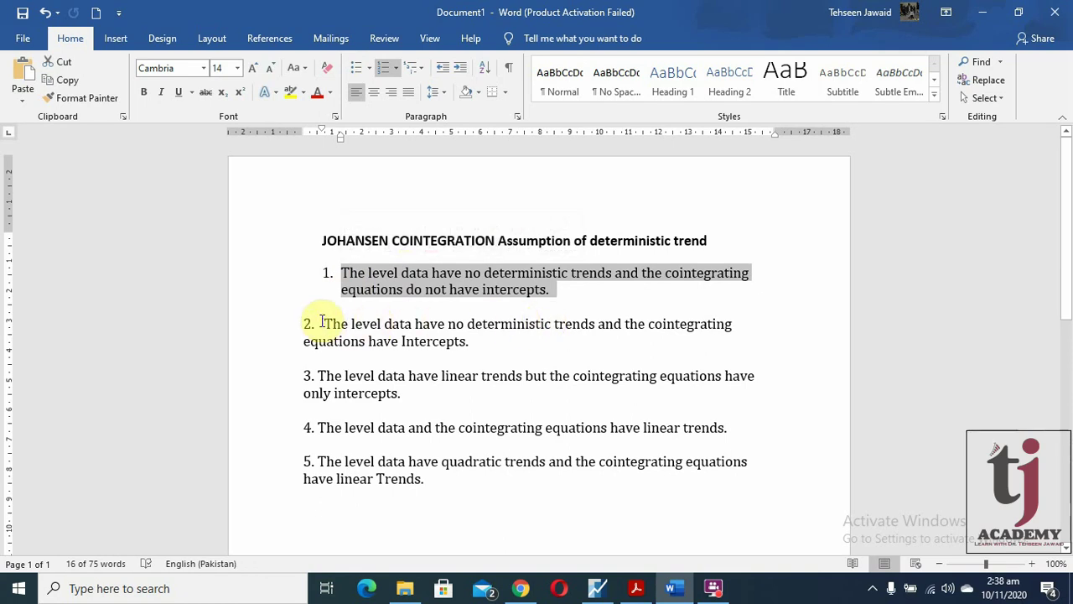
pyautogui.moveTo(309, 324); pyautogui.dragTo(473, 344)
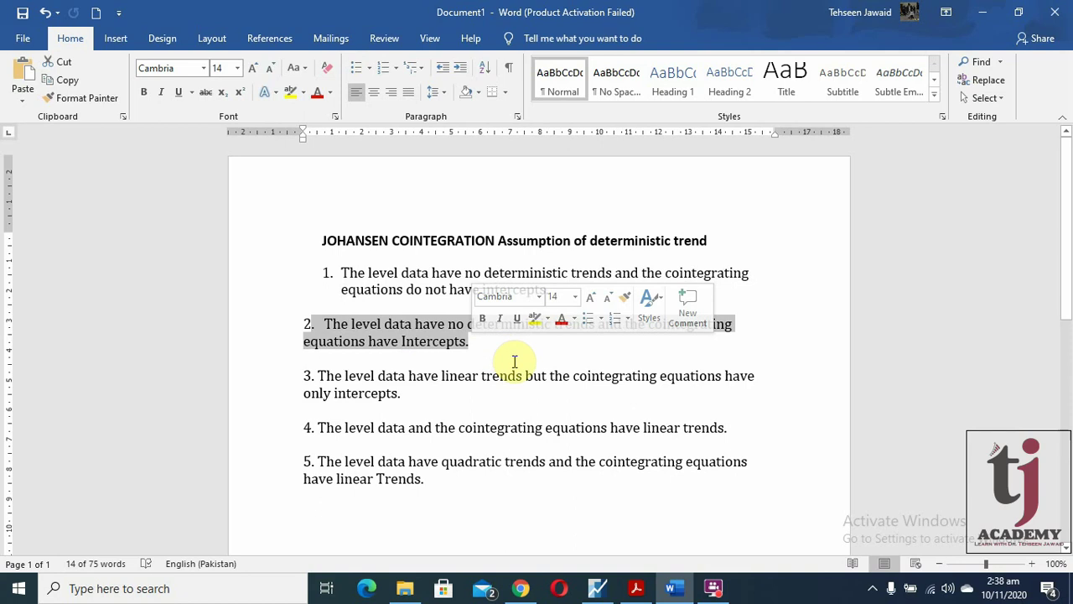
pyautogui.click(510, 362)
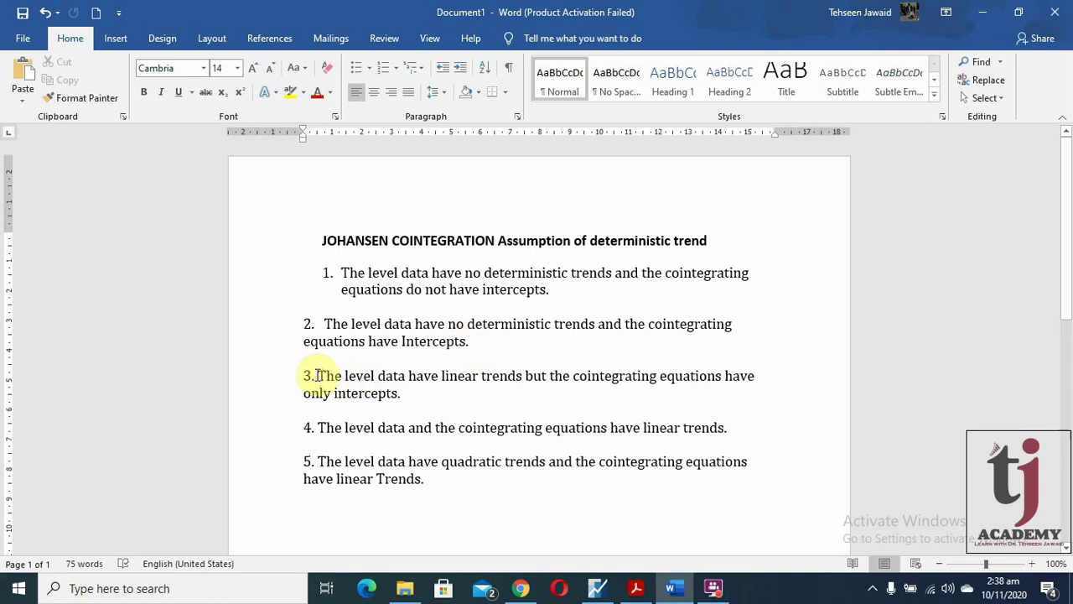
pyautogui.moveTo(319, 375); pyautogui.dragTo(744, 438)
pyautogui.click(749, 434)
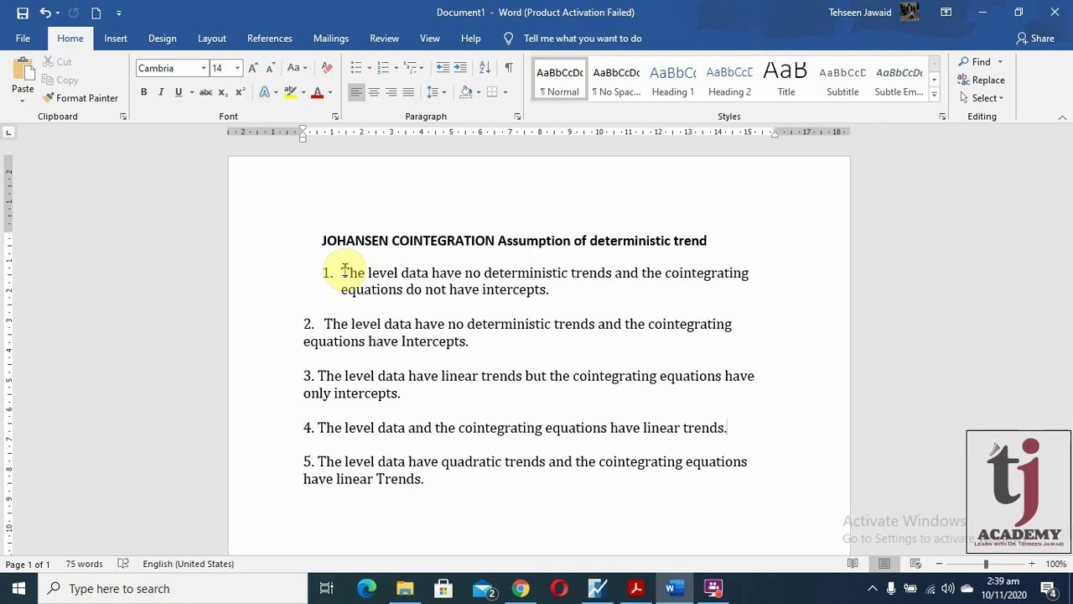
# Step: Return to EViews, try the option to summarize all 5 sets of assumptions, and cancel the Johansen test specification
pyautogui.click(602, 593)
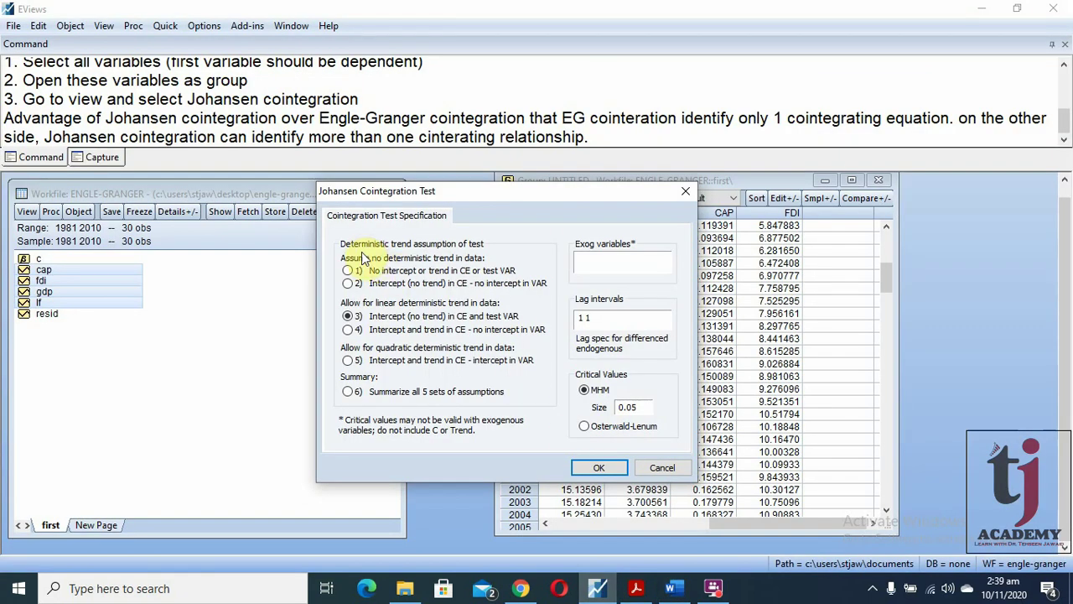
pyautogui.click(348, 393)
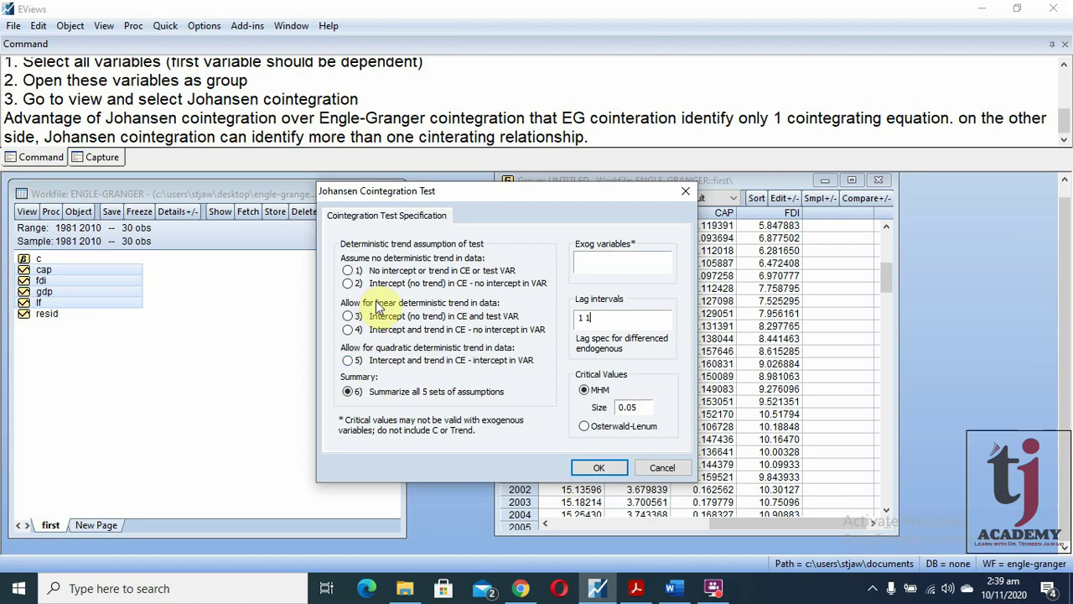
pyautogui.click(662, 467)
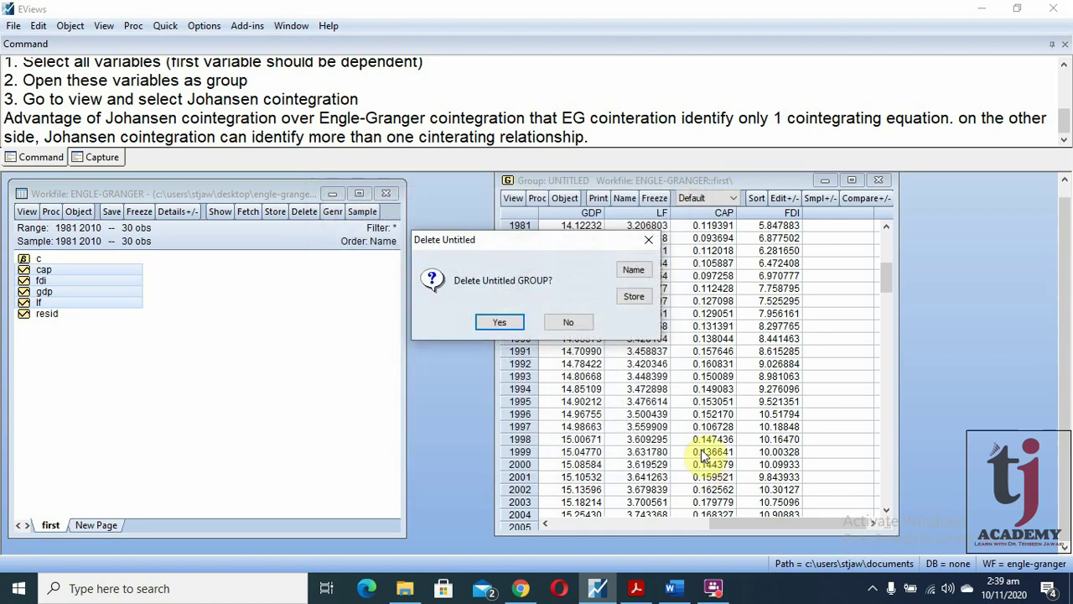
# Step: Delete both untitled groups, leaving only the ENGLE-GRANGER workfile open
pyautogui.click(499, 322)
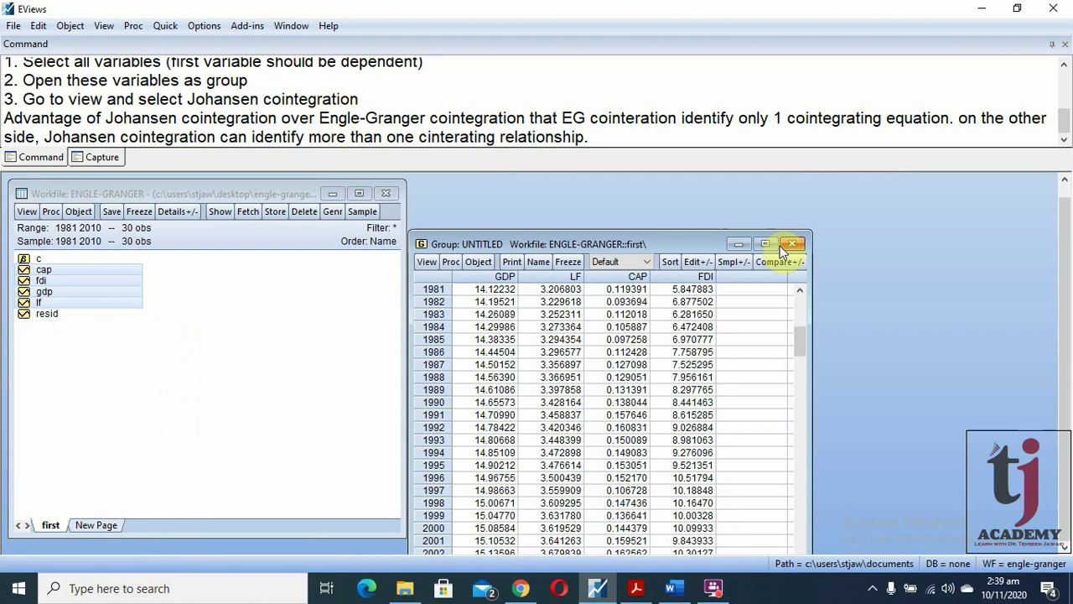
pyautogui.click(792, 243)
pyautogui.click(517, 321)
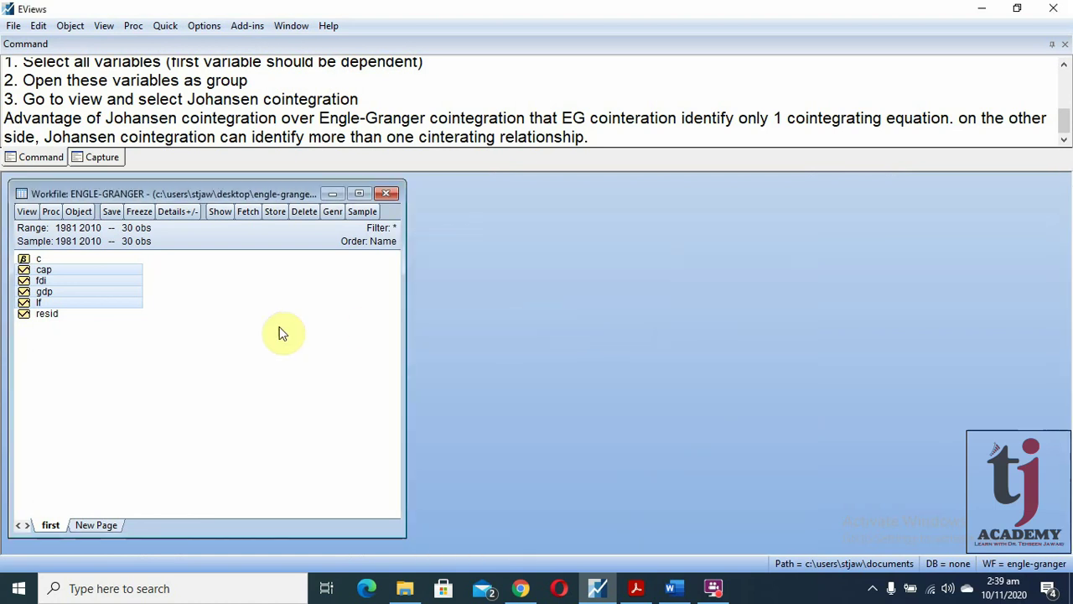
# Step: Select gdp afresh, followed by lf, cap and fdi, open them as a group and position it next to the workfile
pyautogui.click(160, 340)
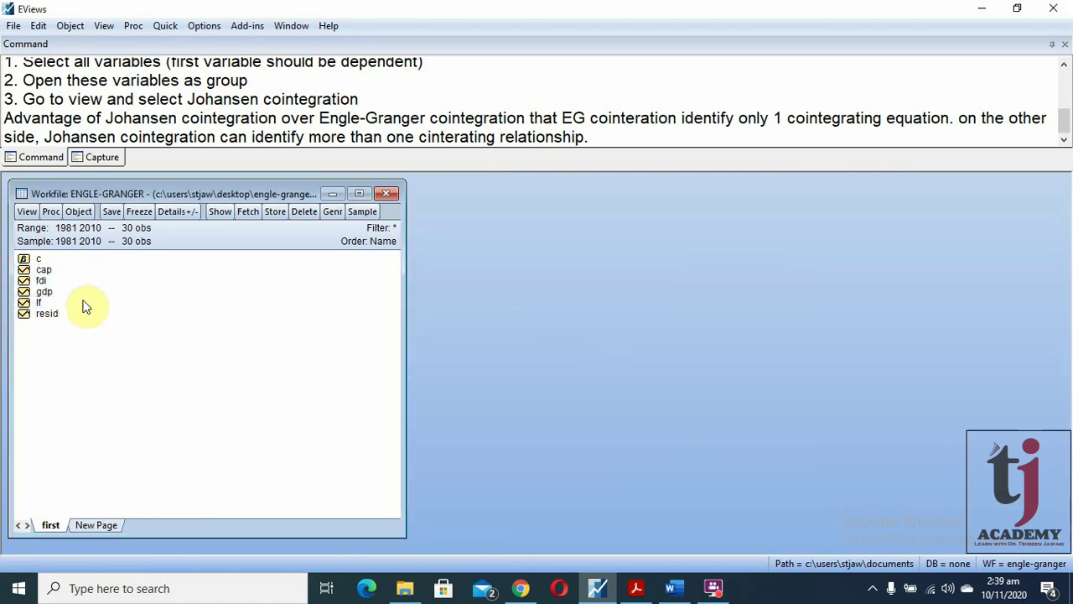
pyautogui.click(62, 294)
pyautogui.keyDown('ctrl'); pyautogui.click(47, 302); pyautogui.keyUp('ctrl')
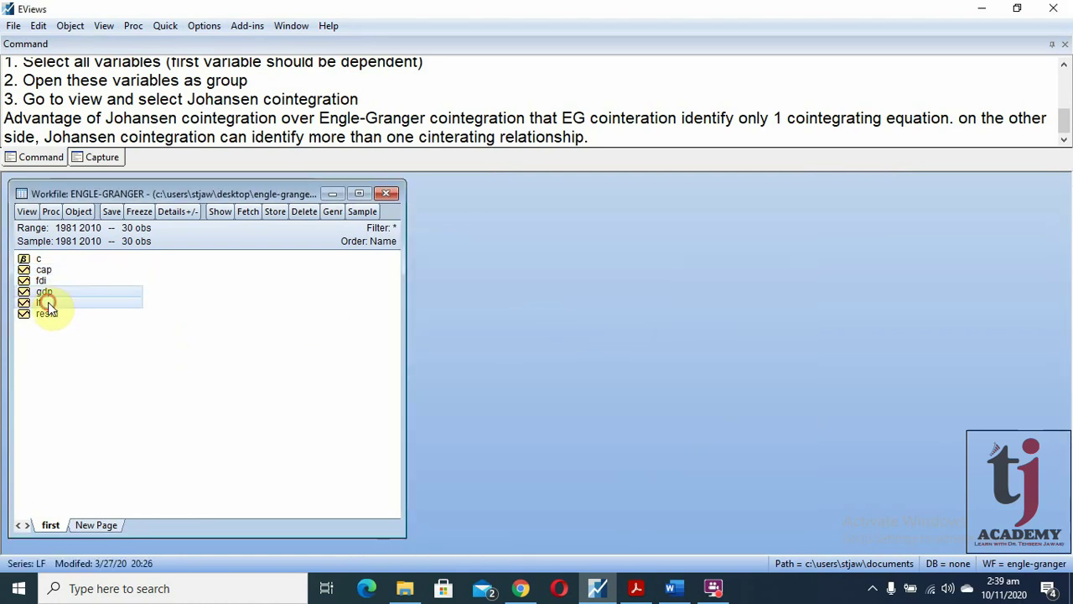
pyautogui.keyDown('ctrl'); pyautogui.click(50, 282); pyautogui.keyUp('ctrl')
pyautogui.keyDown('ctrl'); pyautogui.click(55, 277); pyautogui.keyUp('ctrl')
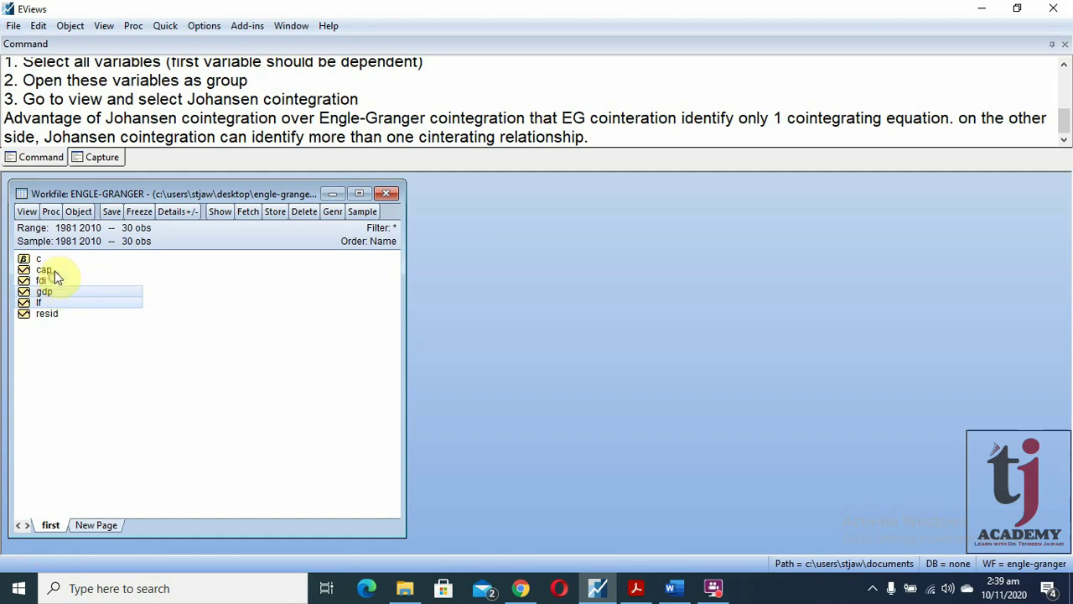
pyautogui.keyDown('ctrl'); pyautogui.click(55, 269); pyautogui.keyUp('ctrl')
pyautogui.keyDown('ctrl'); pyautogui.click(56, 279); pyautogui.keyUp('ctrl')
pyautogui.rightClick(130, 292)
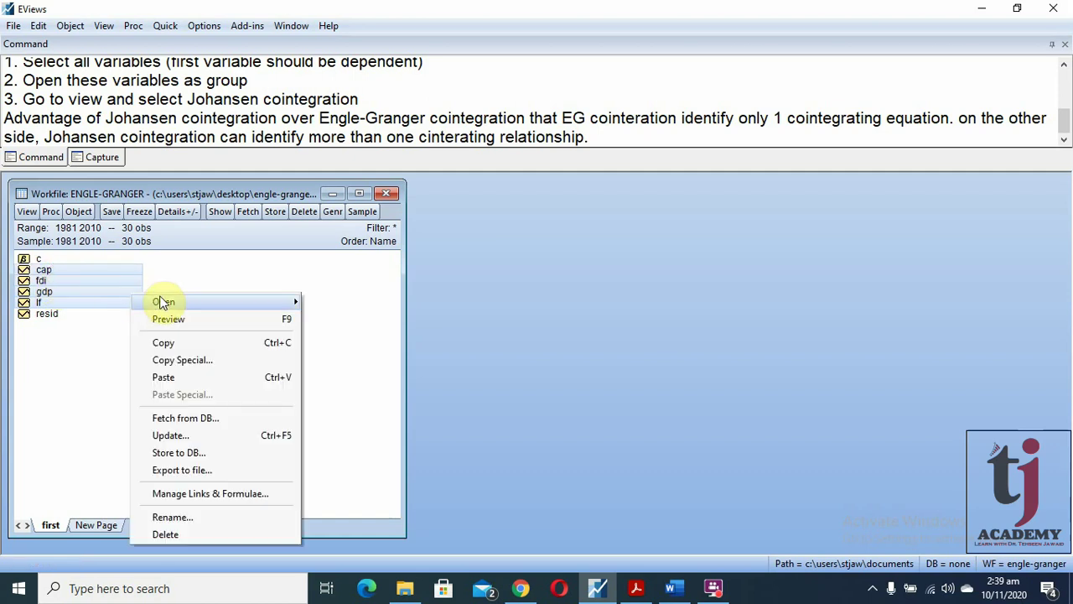
pyautogui.click(168, 301)
pyautogui.click(391, 300)
pyautogui.moveTo(411, 343); pyautogui.dragTo(721, 188)
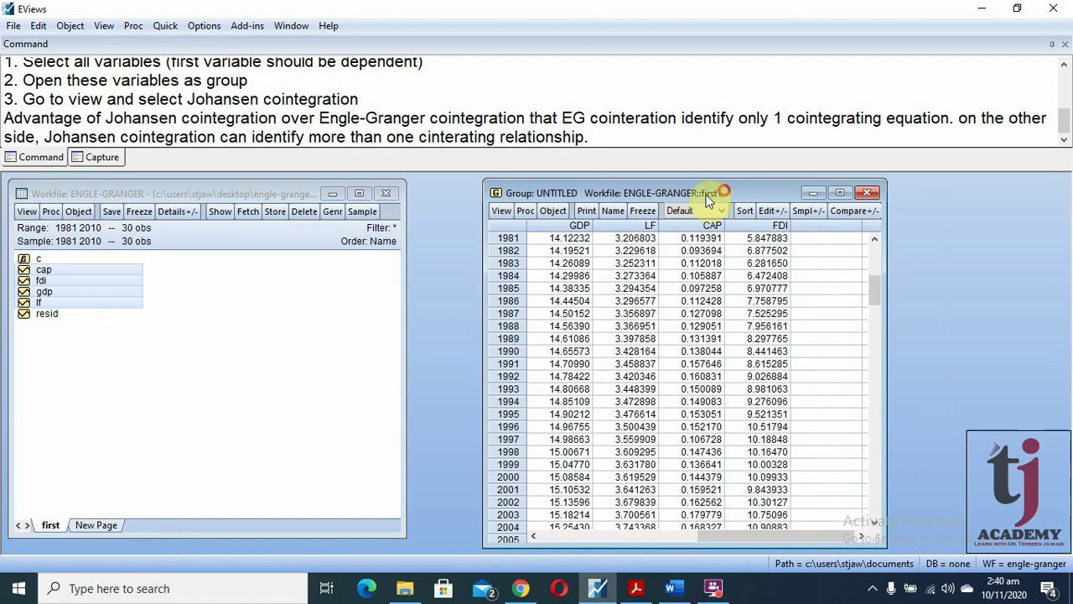
# Step: Run the Johansen system cointegration test on the group, summarizing all 5 sets of assumptions with lag intervals 1 1
pyautogui.click(501, 212)
pyautogui.moveTo(592, 468)
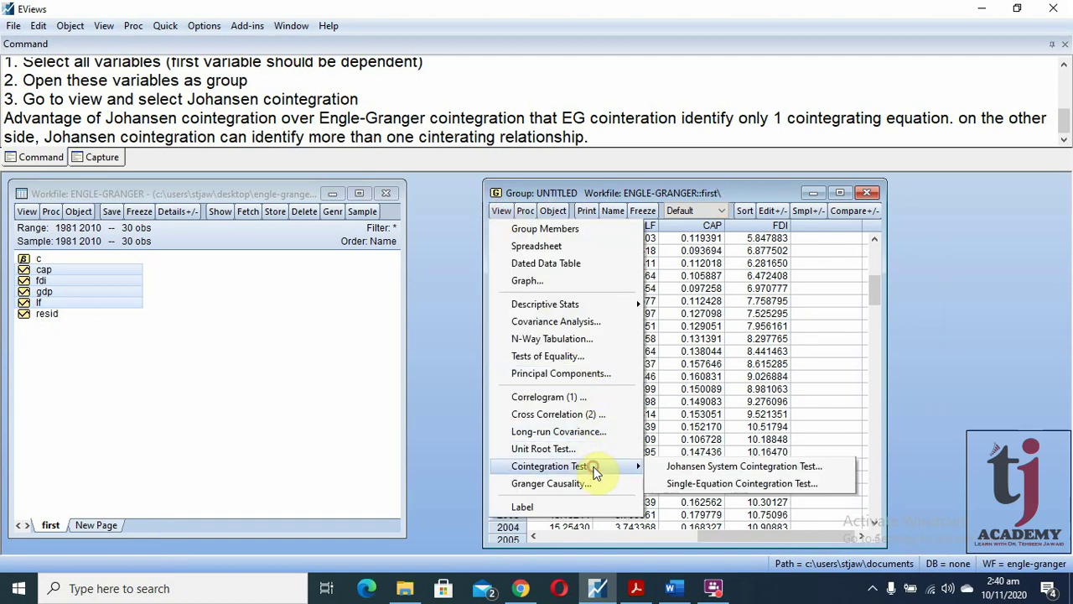
pyautogui.click(710, 468)
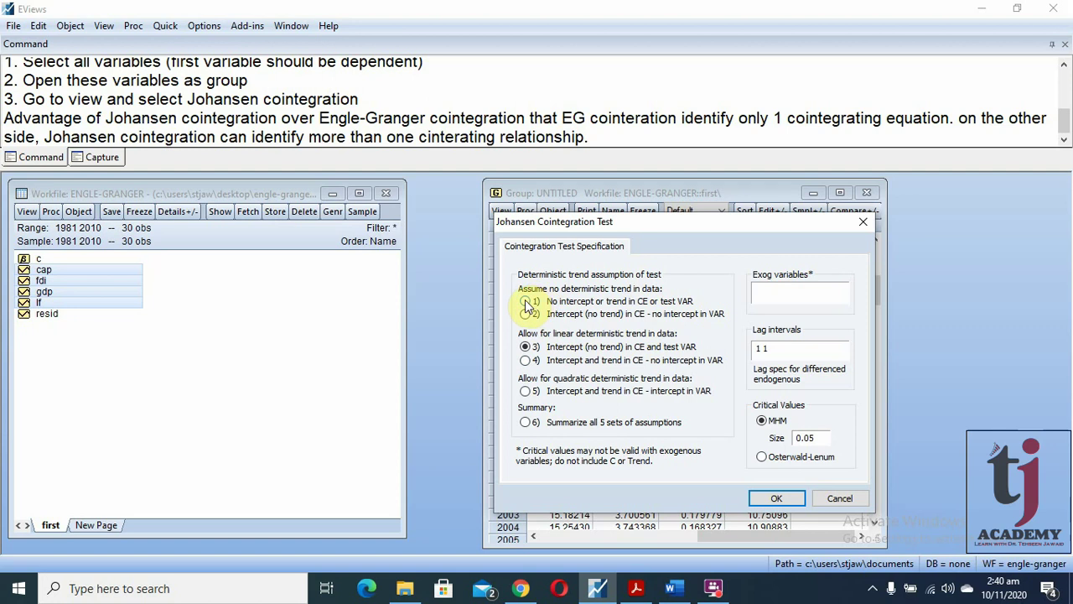
pyautogui.click(525, 422)
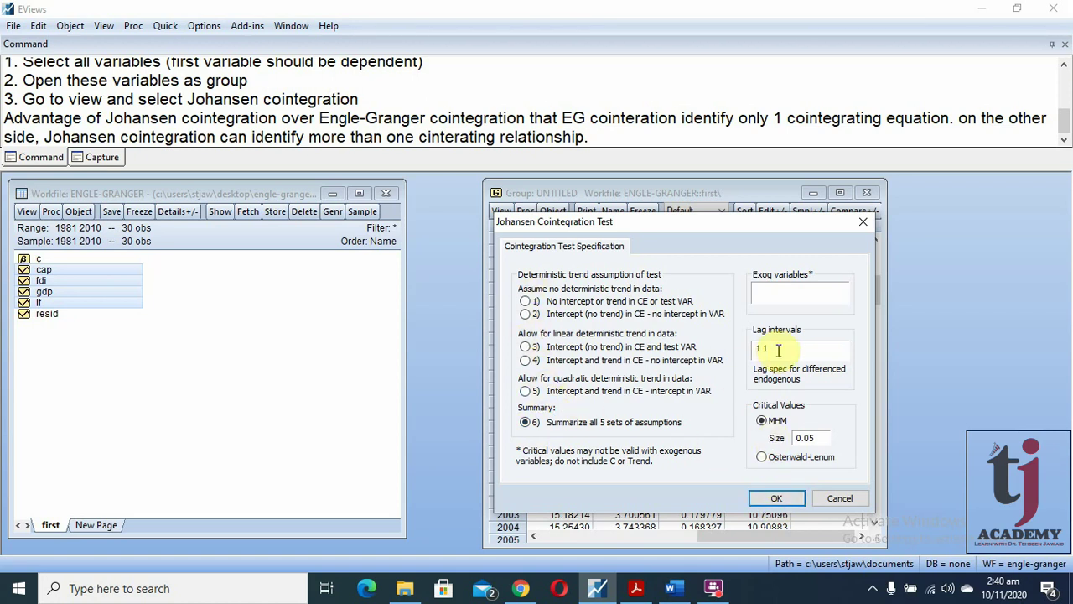
pyautogui.click(773, 499)
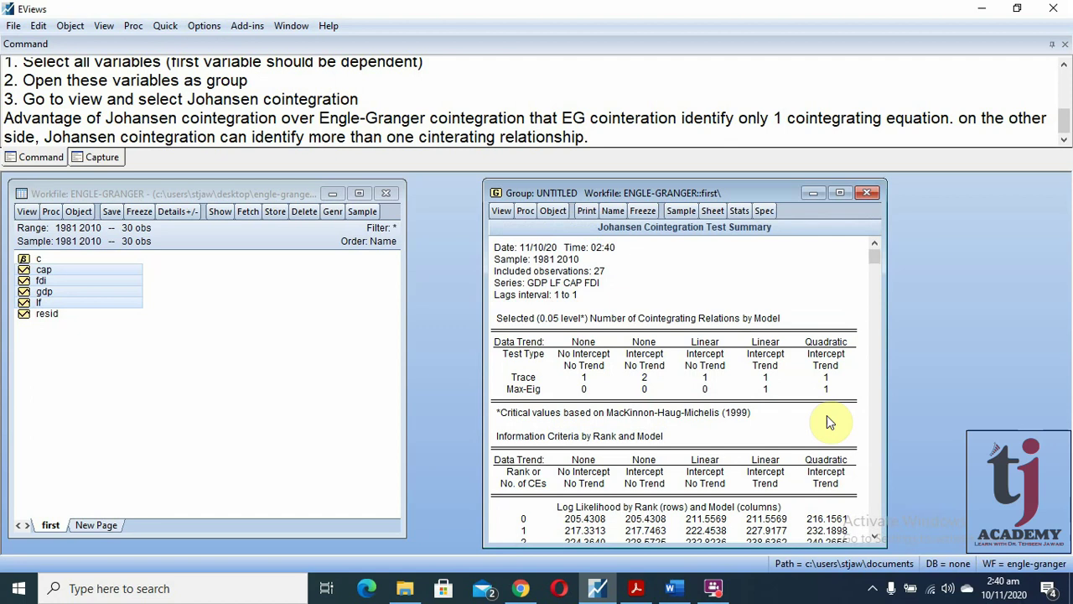
# Step: Enlarge the test summary and examine the selected number of cointegrating relations under each of the five trend models, highlighting each column
pyautogui.click(839, 193)
pyautogui.scroll(-5, 488, 326)
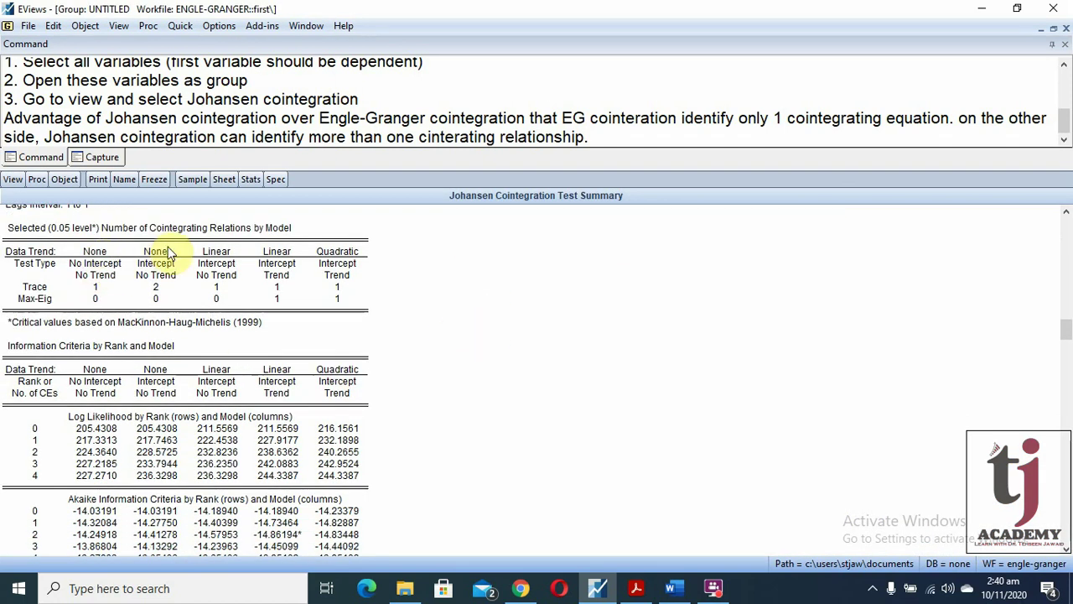
pyautogui.moveTo(95, 251); pyautogui.dragTo(95, 287)
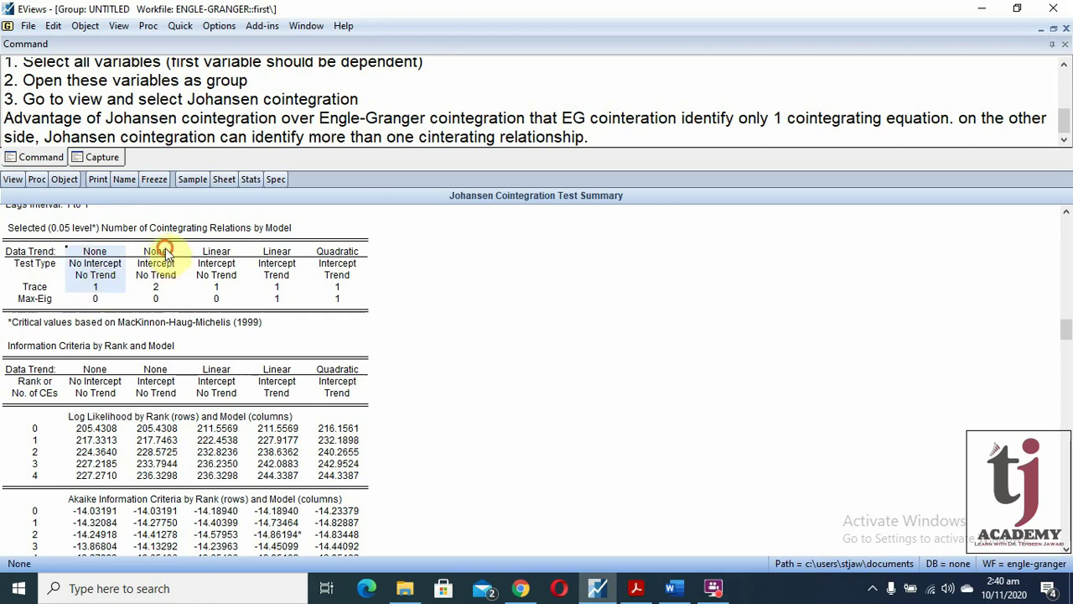
pyautogui.moveTo(165, 251); pyautogui.dragTo(156, 288)
pyautogui.moveTo(214, 252); pyautogui.dragTo(216, 298)
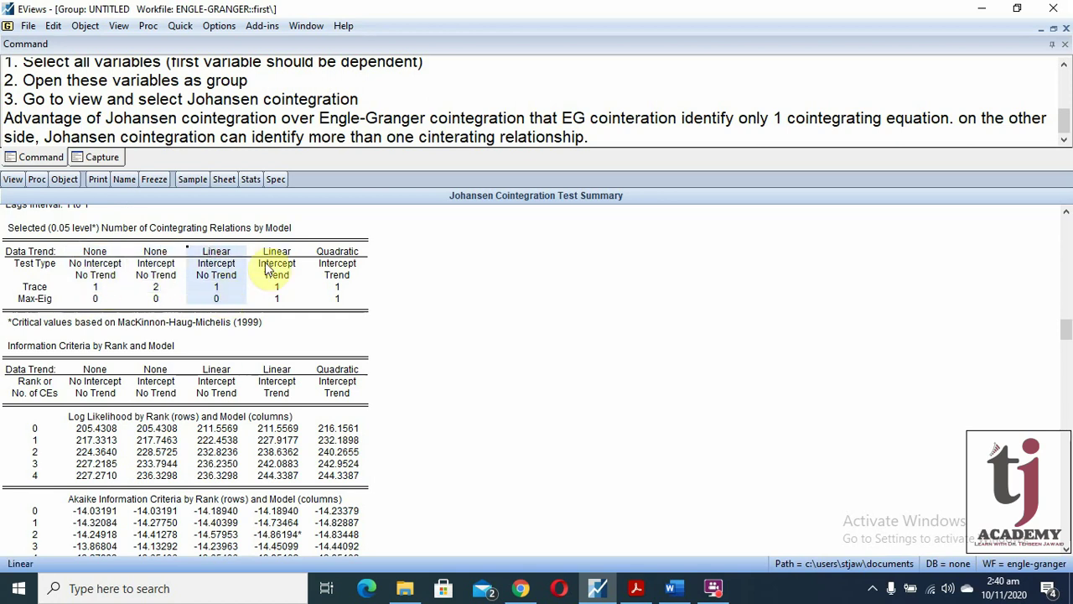
pyautogui.moveTo(277, 251); pyautogui.dragTo(285, 295)
pyautogui.moveTo(335, 252); pyautogui.dragTo(350, 302)
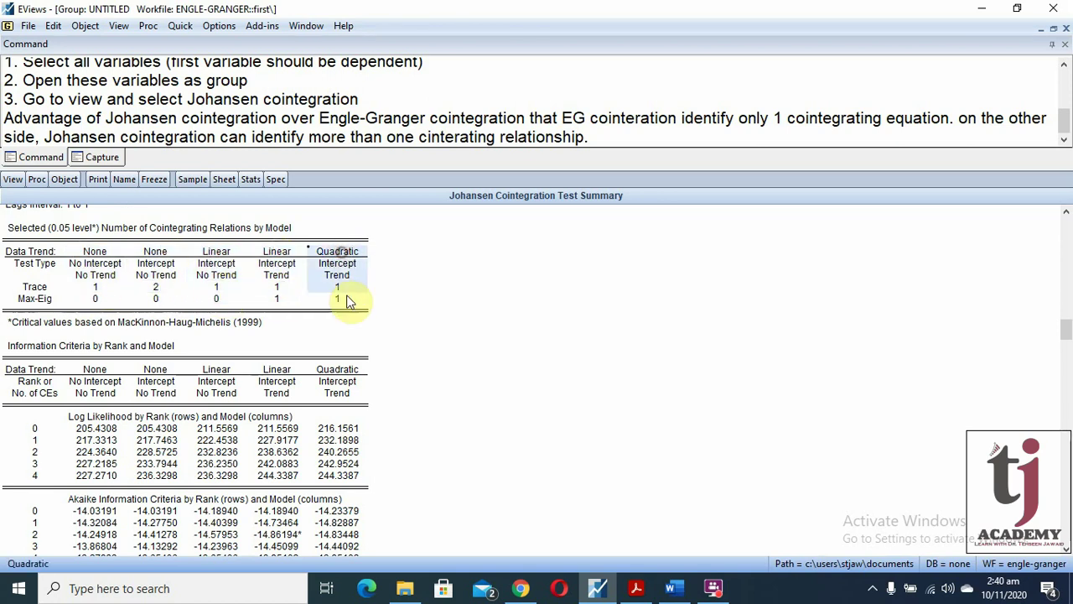
# Step: Examine the Akaike and Schwarz criteria tables, matching the asterisked Schwarz value with its trend assumption and number of cointegrating equations
pyautogui.scroll(-4, 496, 347)
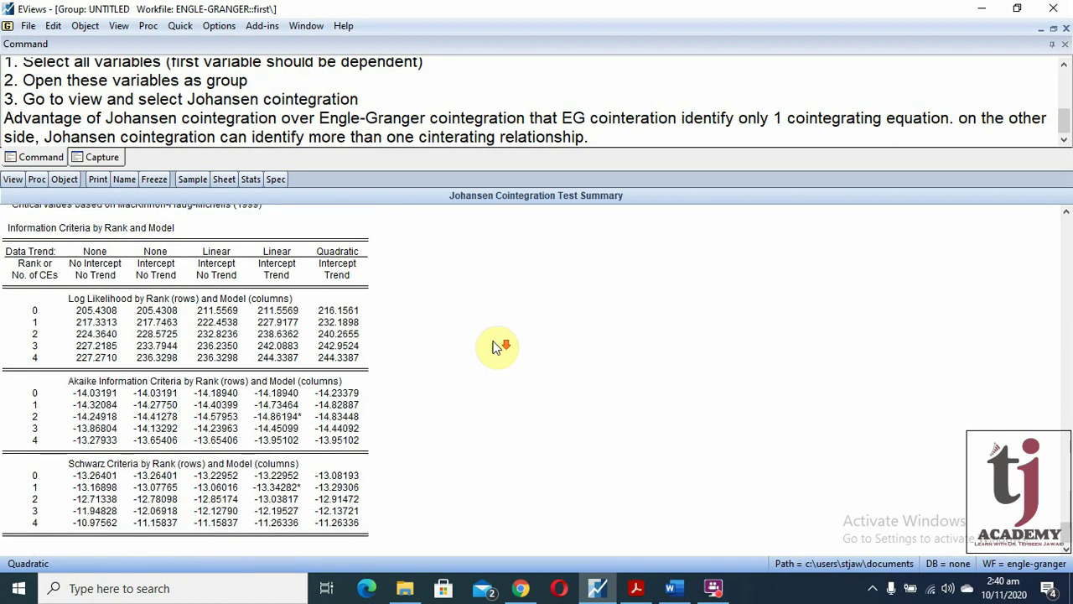
pyautogui.moveTo(74, 389); pyautogui.dragTo(301, 389)
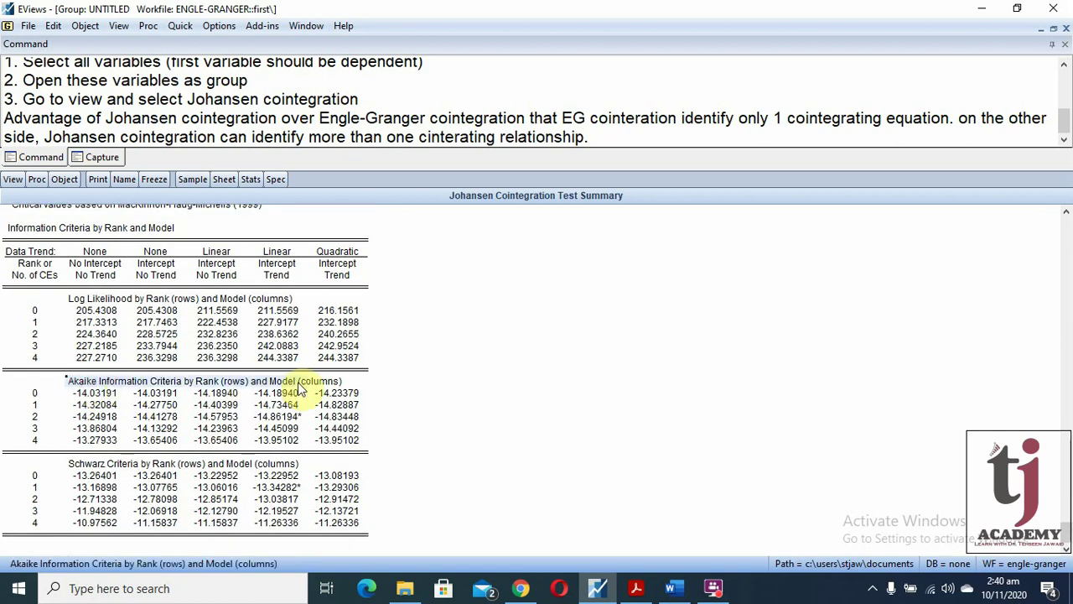
pyautogui.moveTo(71, 463); pyautogui.dragTo(376, 461)
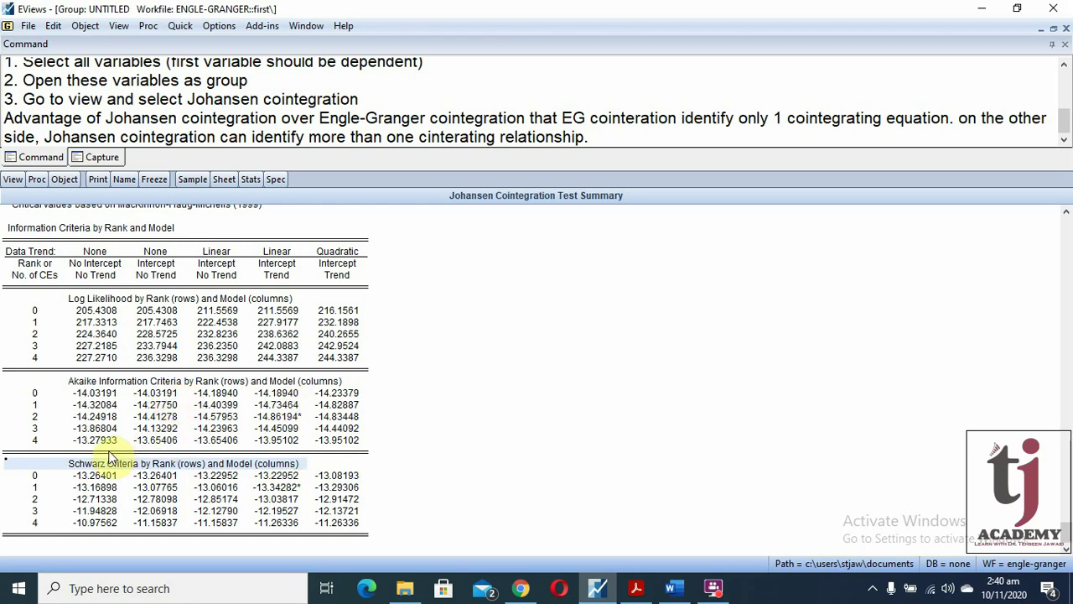
pyautogui.click(277, 487)
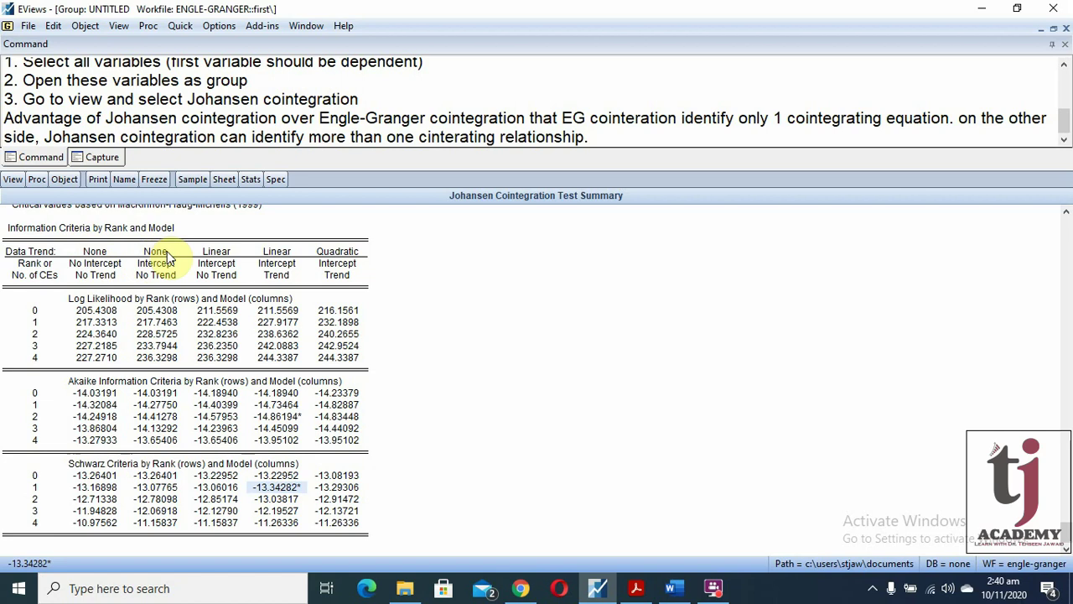
pyautogui.moveTo(275, 245); pyautogui.dragTo(273, 285)
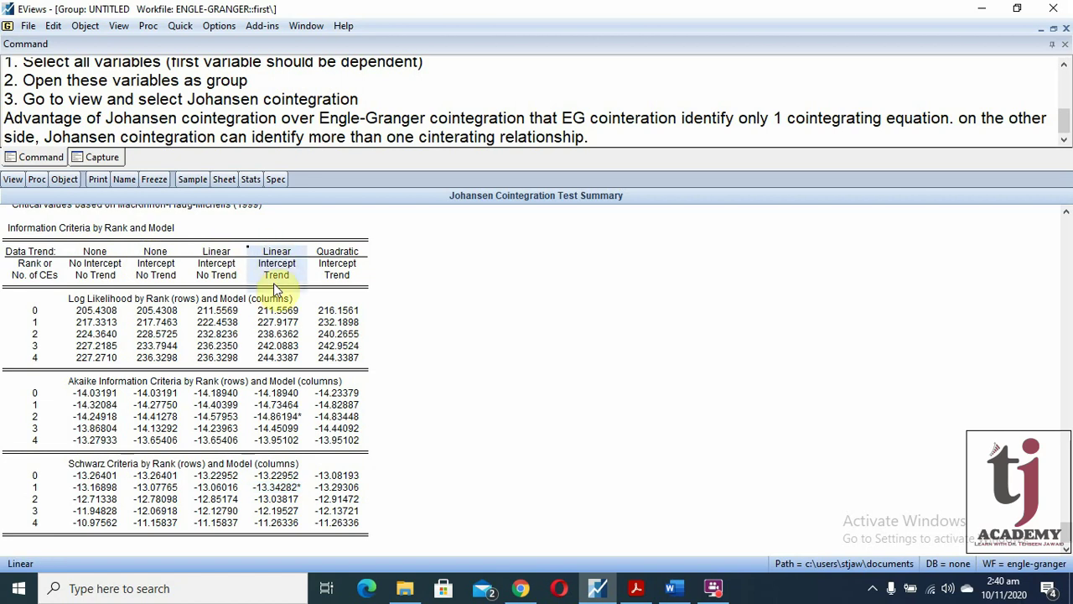
pyautogui.moveTo(284, 491); pyautogui.dragTo(43, 490)
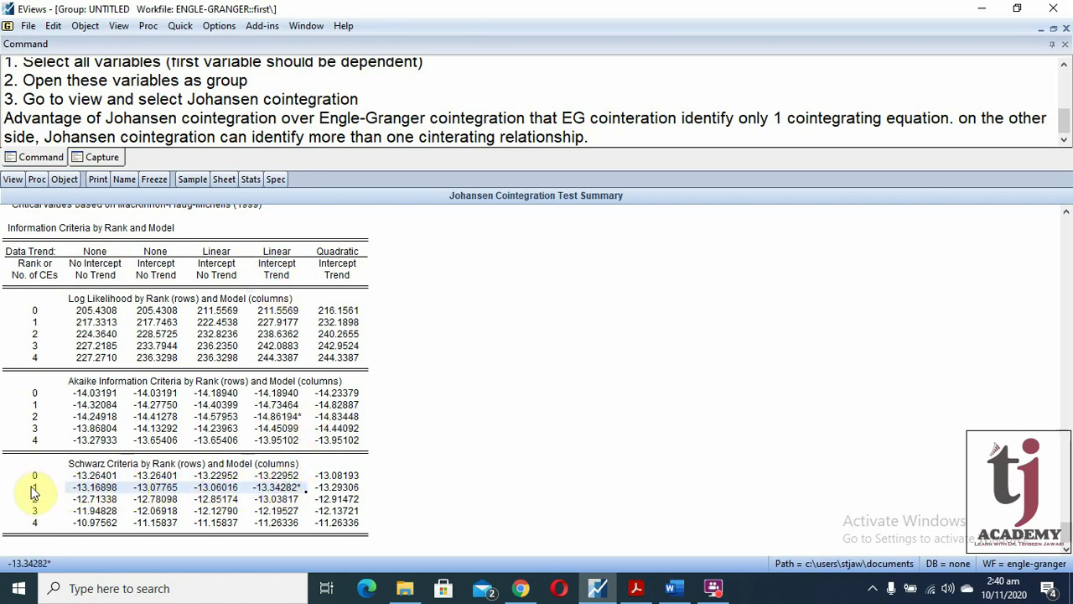
pyautogui.click(33, 488)
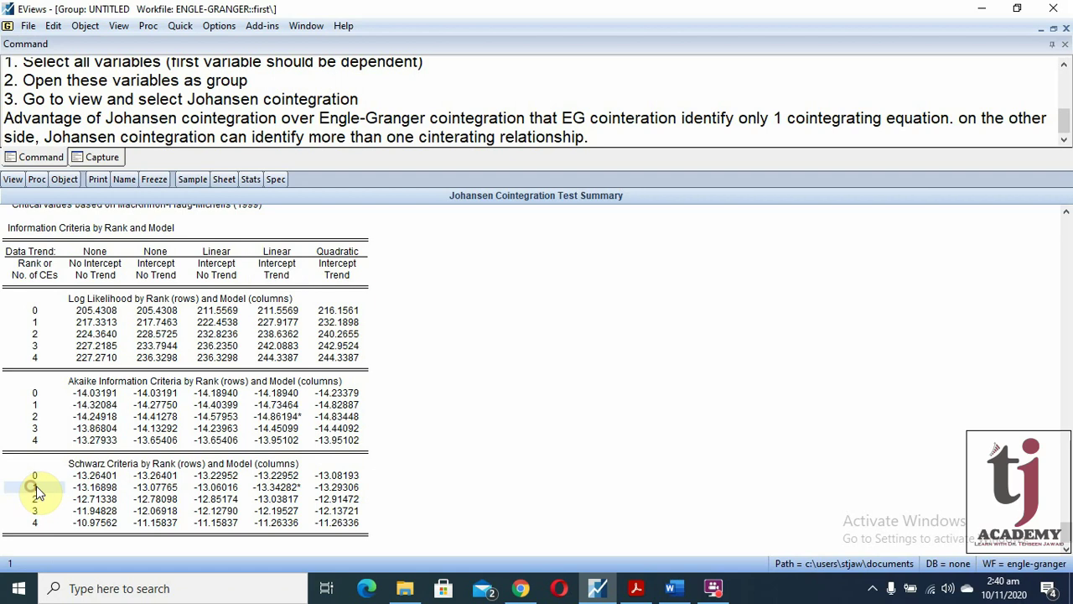
pyautogui.click(285, 488)
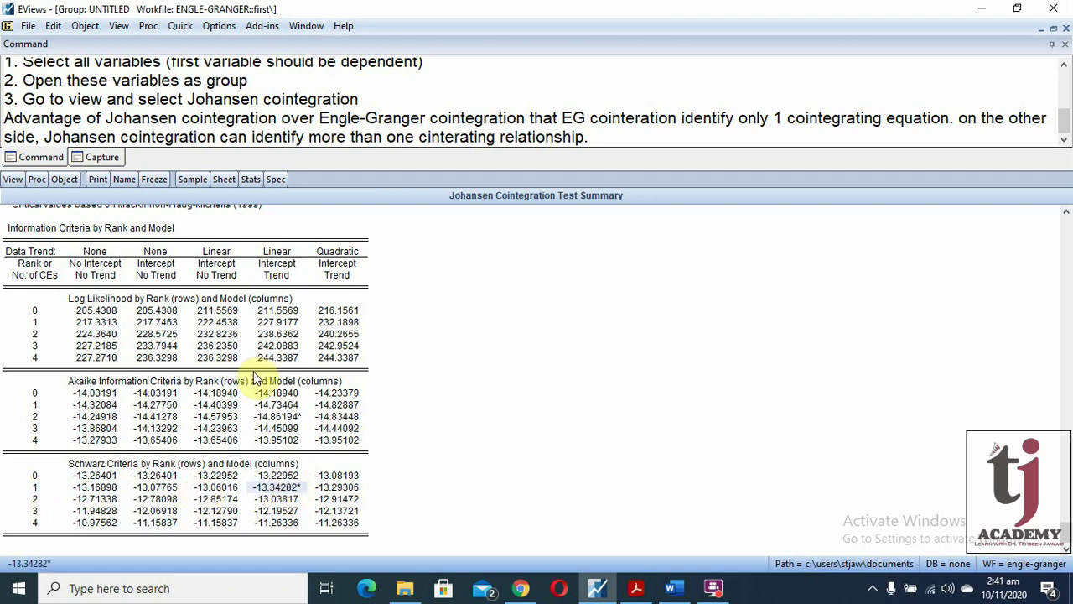
pyautogui.moveTo(277, 238); pyautogui.dragTo(277, 280)
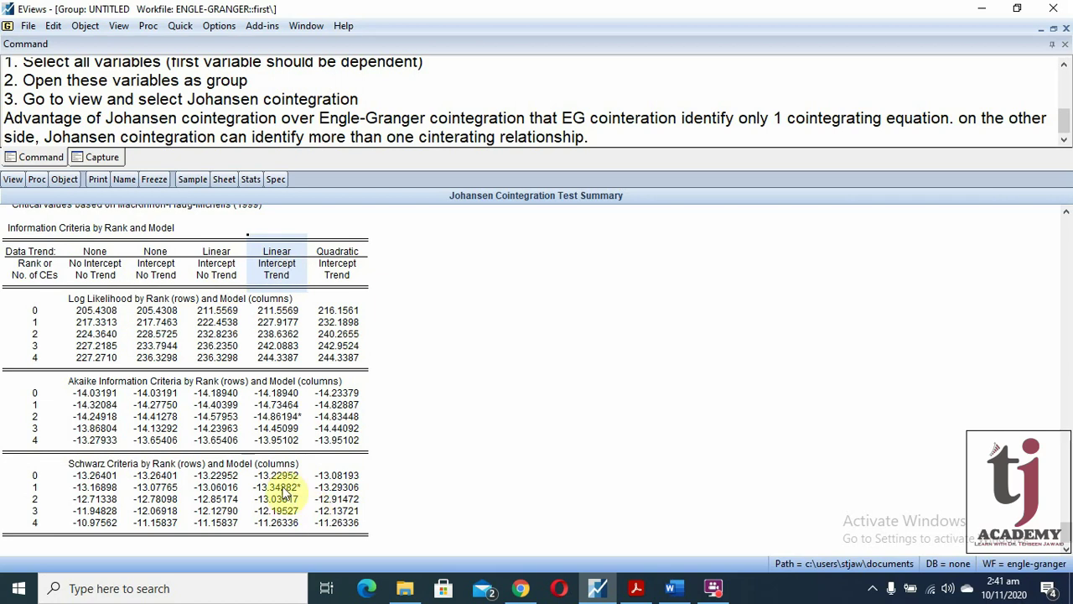
pyautogui.click(281, 487)
pyautogui.click(36, 487)
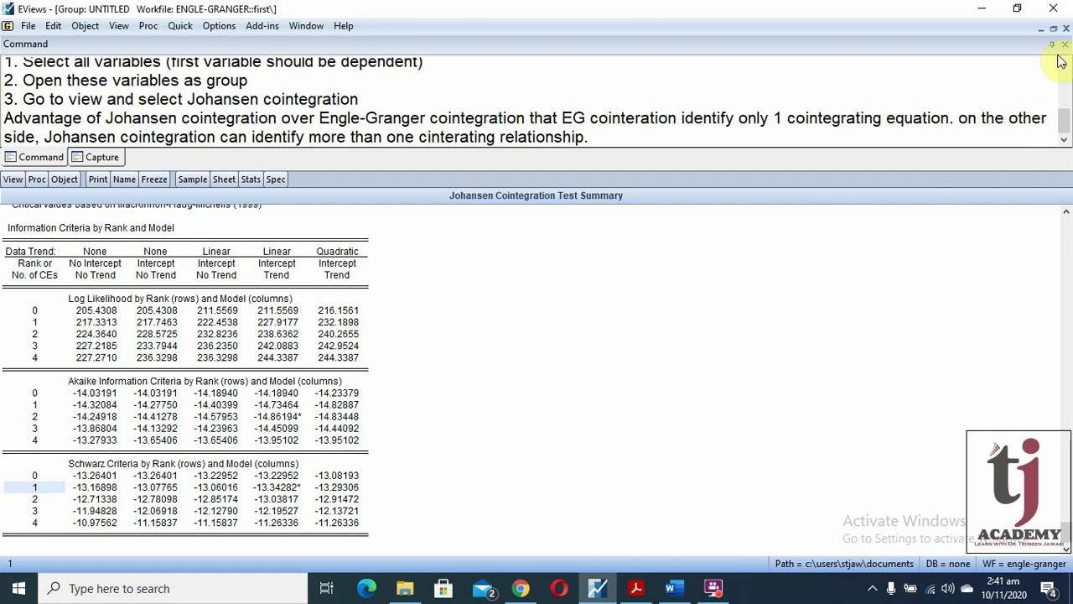
# Step: Restore the group window and rerun the Johansen test with option 4, intercept and trend in CE, no intercept in VAR, lag intervals 1 1
pyautogui.click(1053, 28)
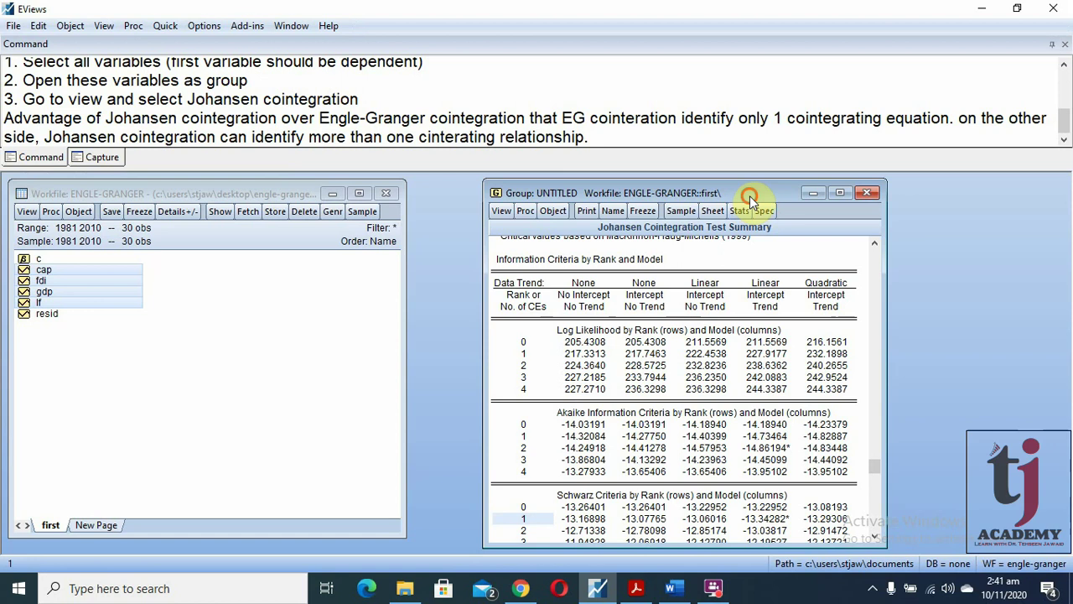
pyautogui.moveTo(750, 196); pyautogui.dragTo(710, 195)
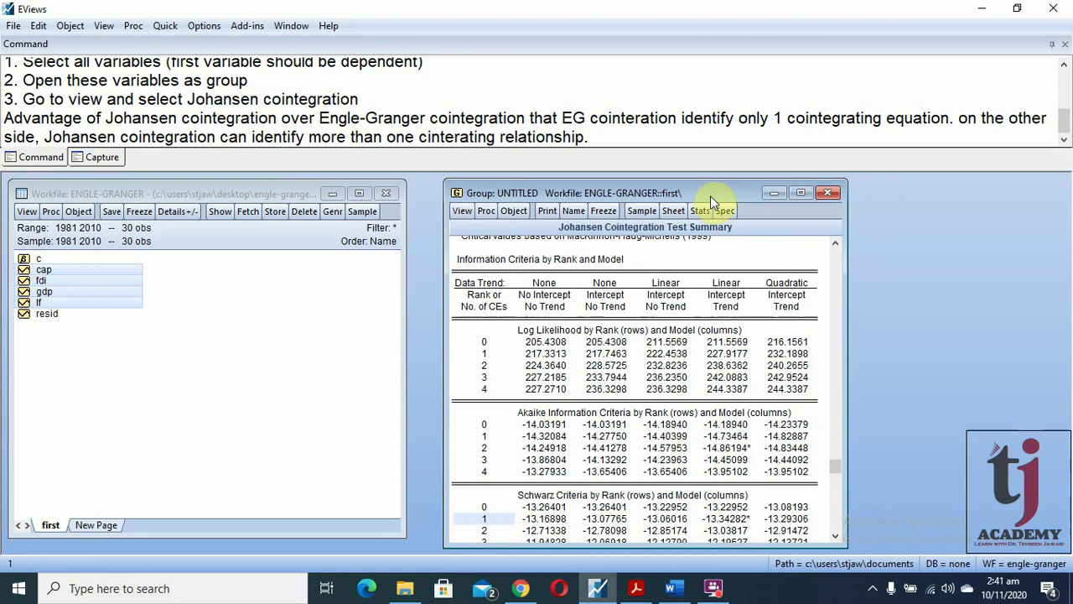
pyautogui.click(459, 220)
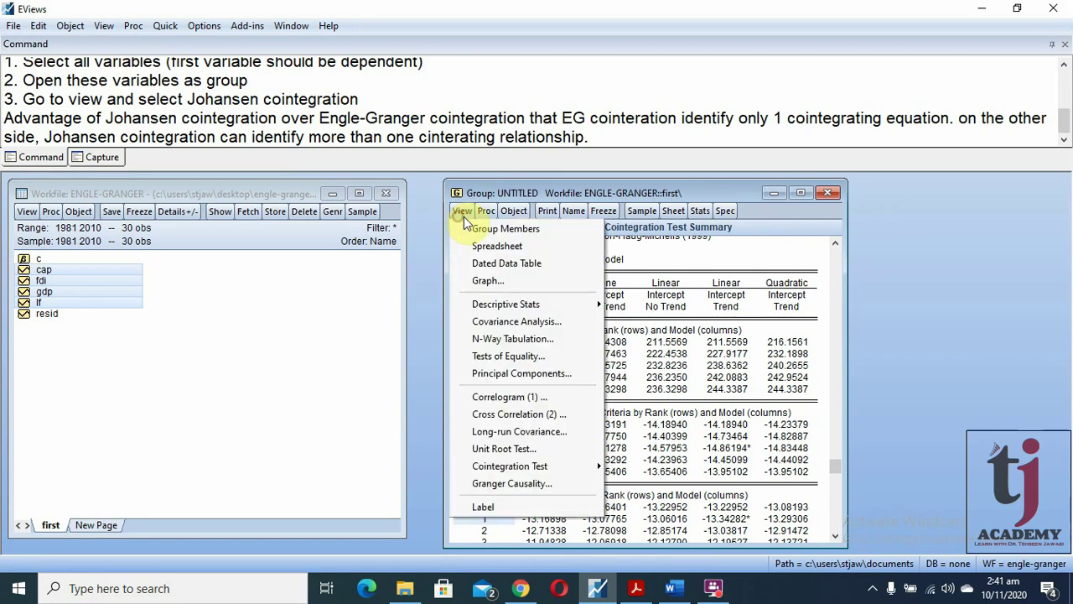
pyautogui.moveTo(570, 467)
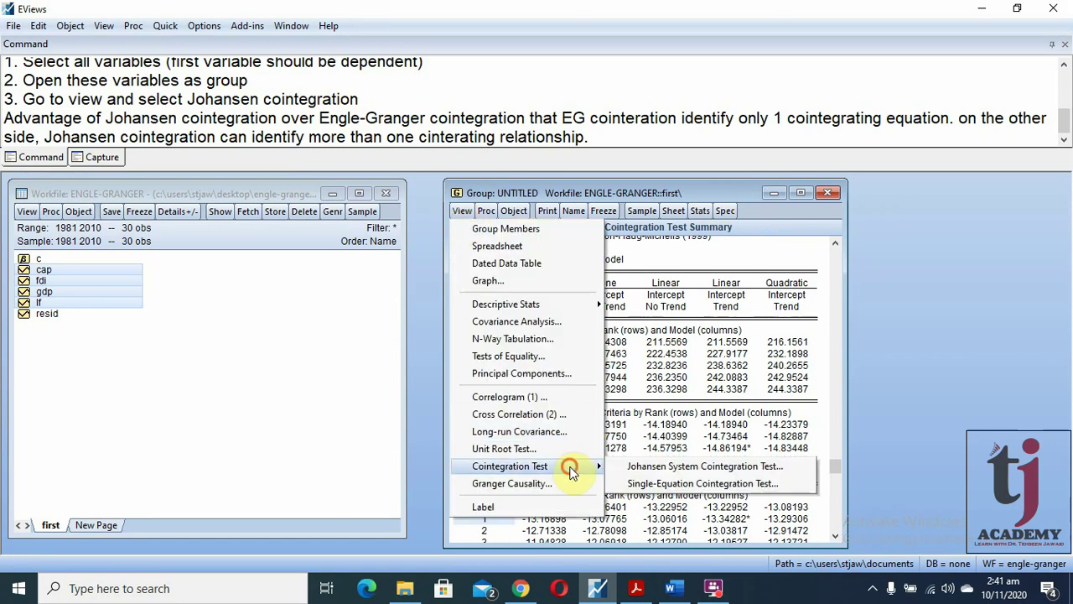
pyautogui.click(675, 466)
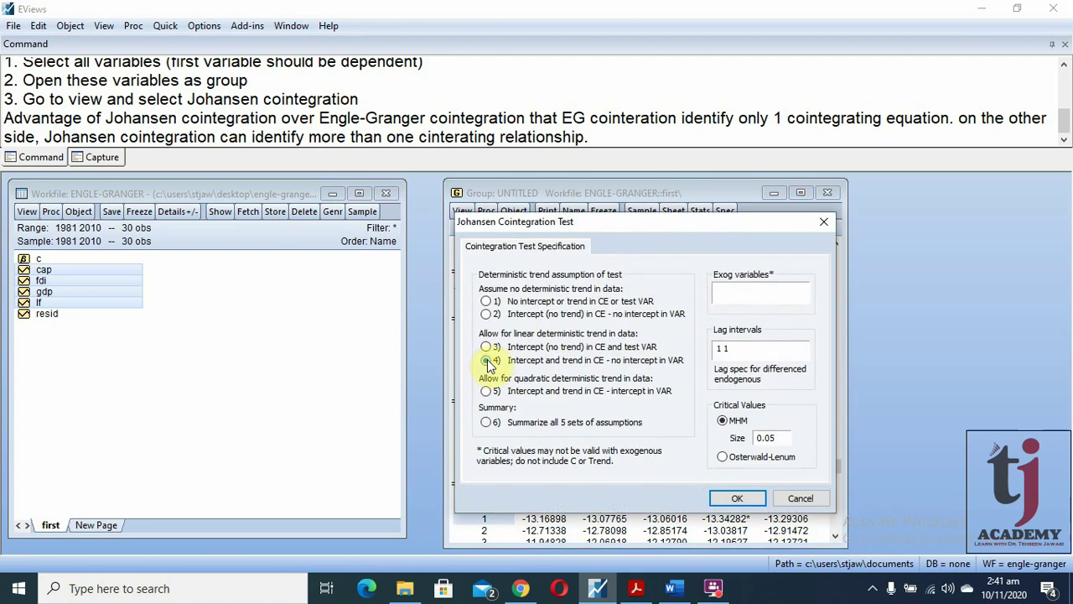
pyautogui.click(487, 361)
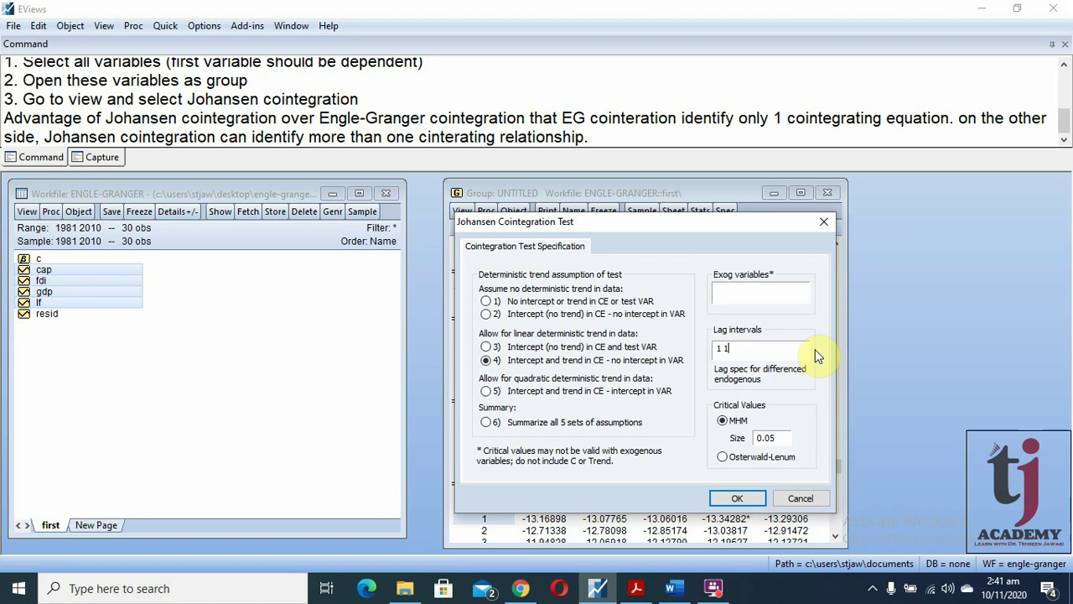
pyautogui.press('BackSpace')
pyautogui.write('2')
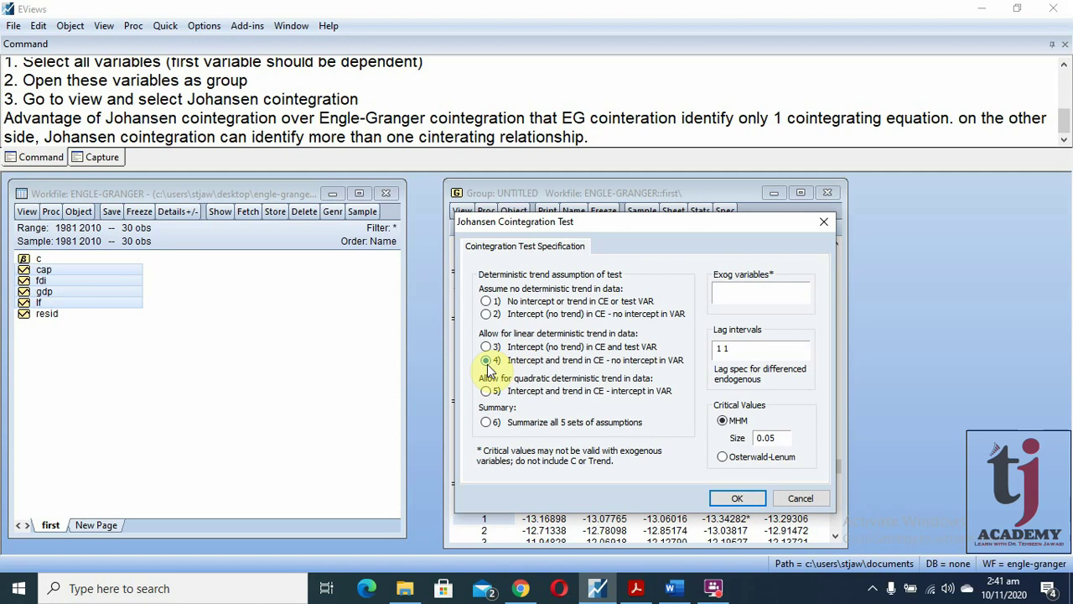
pyautogui.click(737, 355)
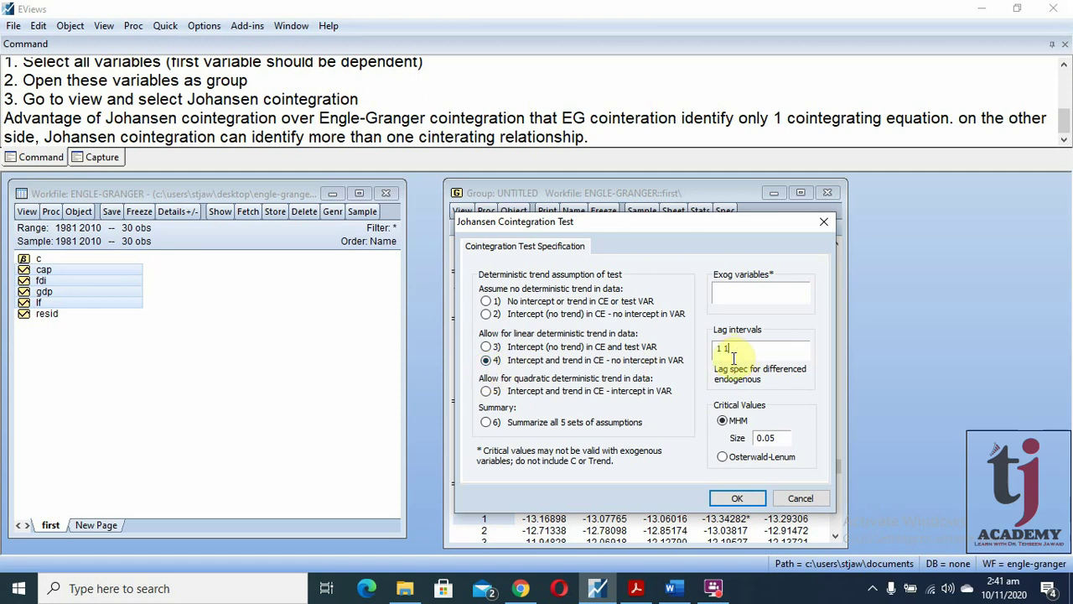
pyautogui.click(736, 498)
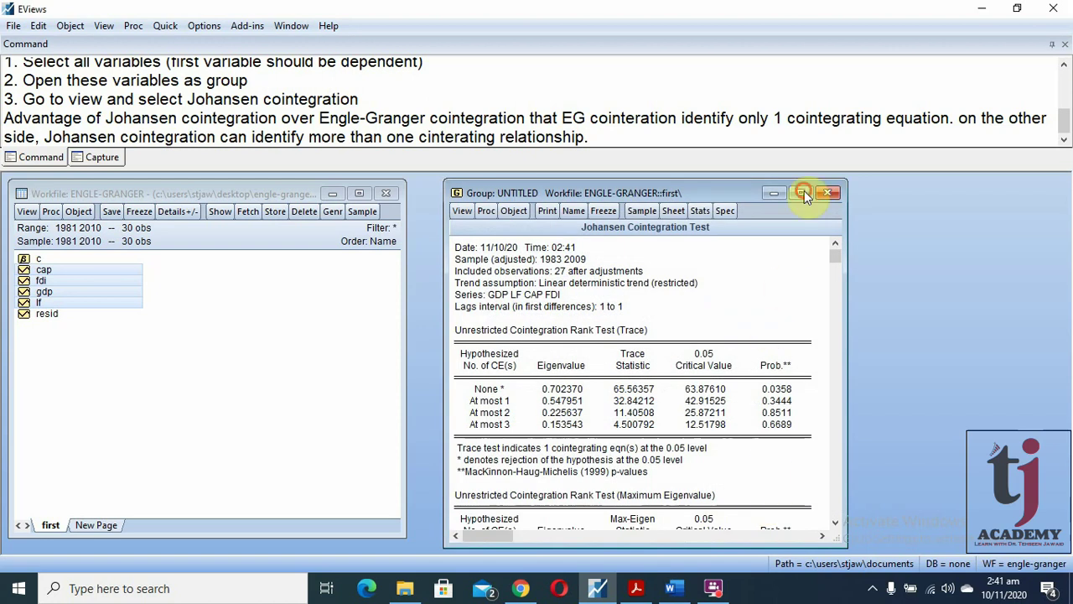
# Step: Enlarge the test output and compare the trace and max-eigen statistics with their 0.05 critical values, highlighting each column
pyautogui.click(803, 192)
pyautogui.scroll(-2, 482, 397)
pyautogui.scroll(2, 479, 396)
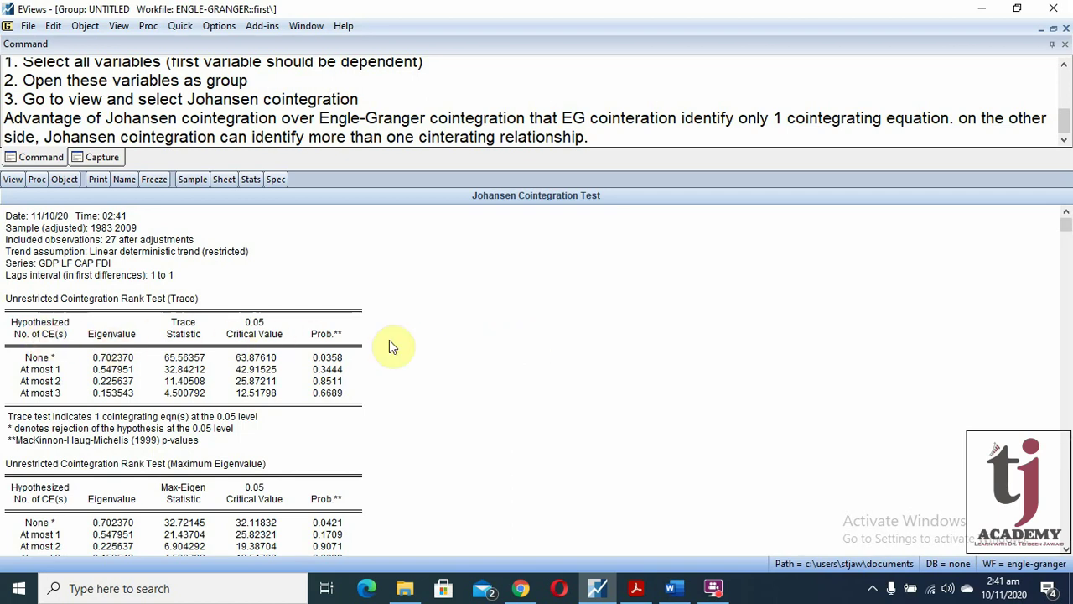
pyautogui.scroll(-2, 461, 348)
pyautogui.scroll(-2, 463, 348)
pyautogui.scroll(-1, 461, 347)
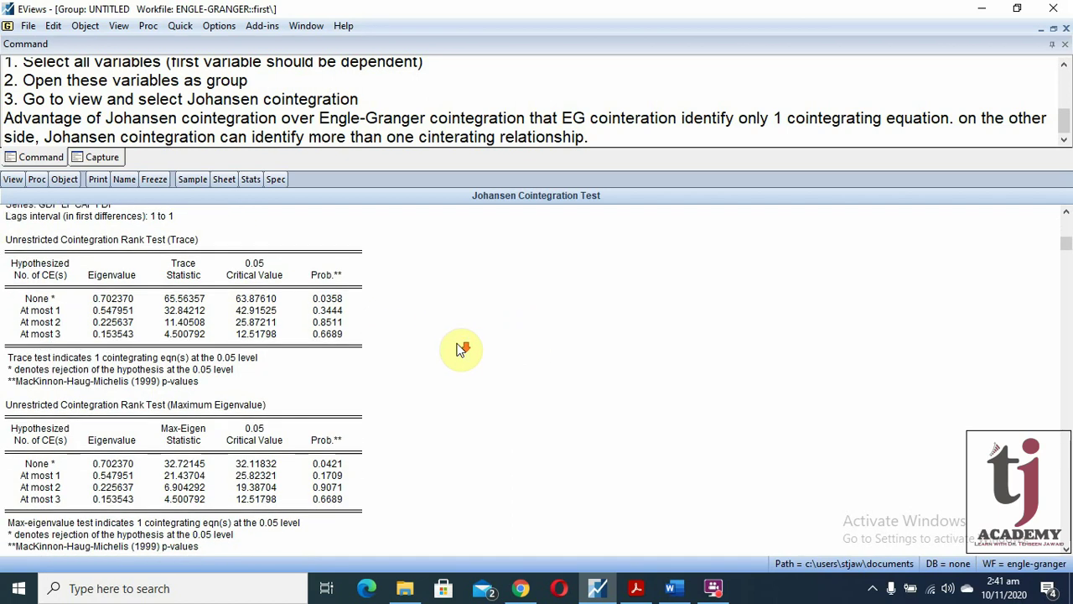
pyautogui.click(172, 239)
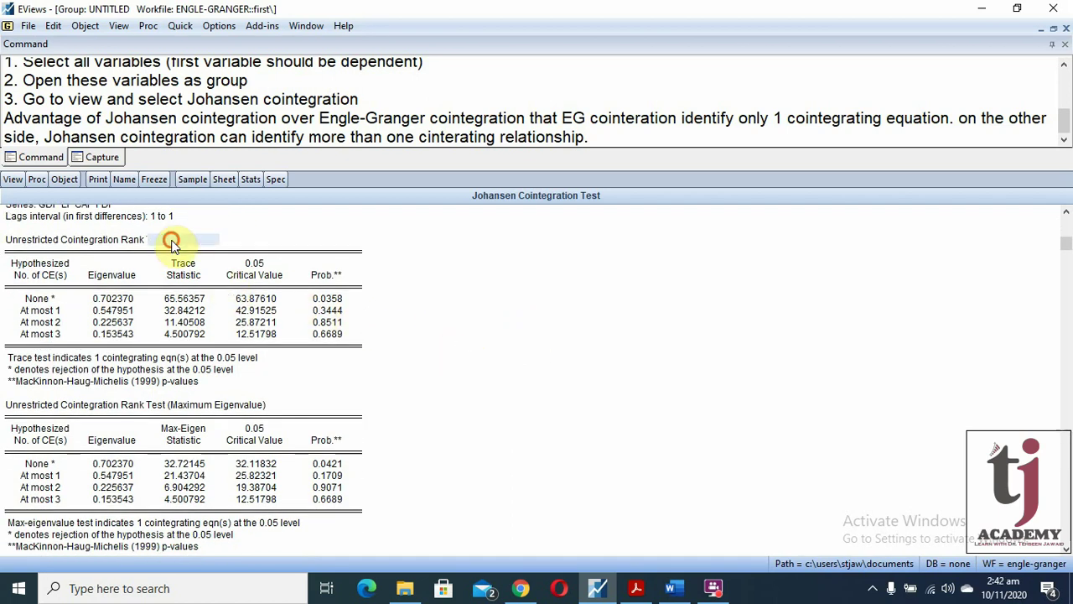
pyautogui.moveTo(171, 412); pyautogui.dragTo(508, 411)
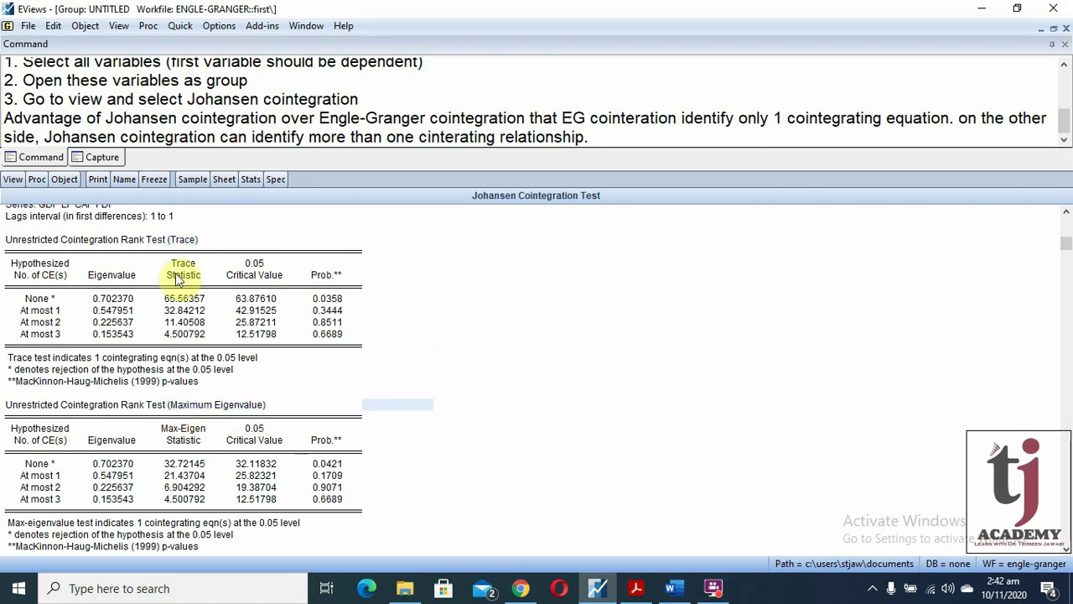
pyautogui.moveTo(182, 264); pyautogui.dragTo(185, 337)
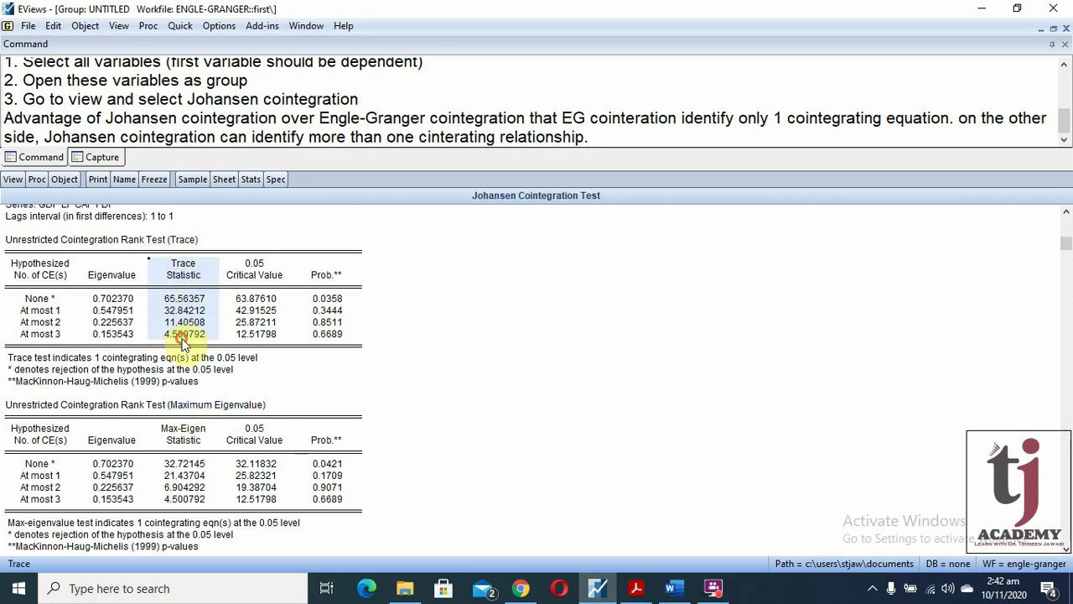
pyautogui.moveTo(260, 267); pyautogui.dragTo(263, 340)
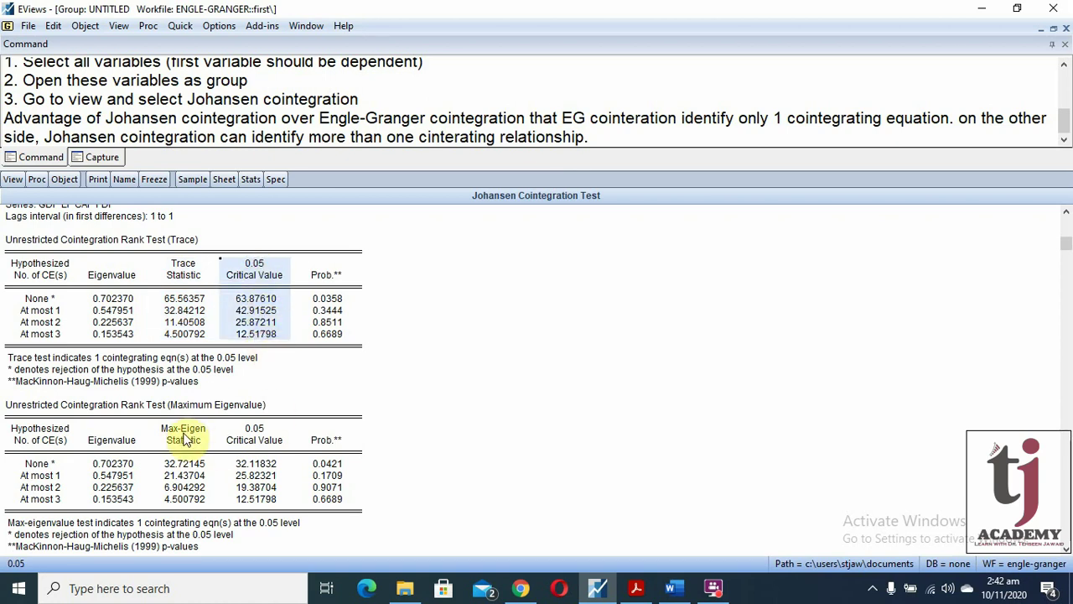
pyautogui.moveTo(184, 432); pyautogui.dragTo(184, 500)
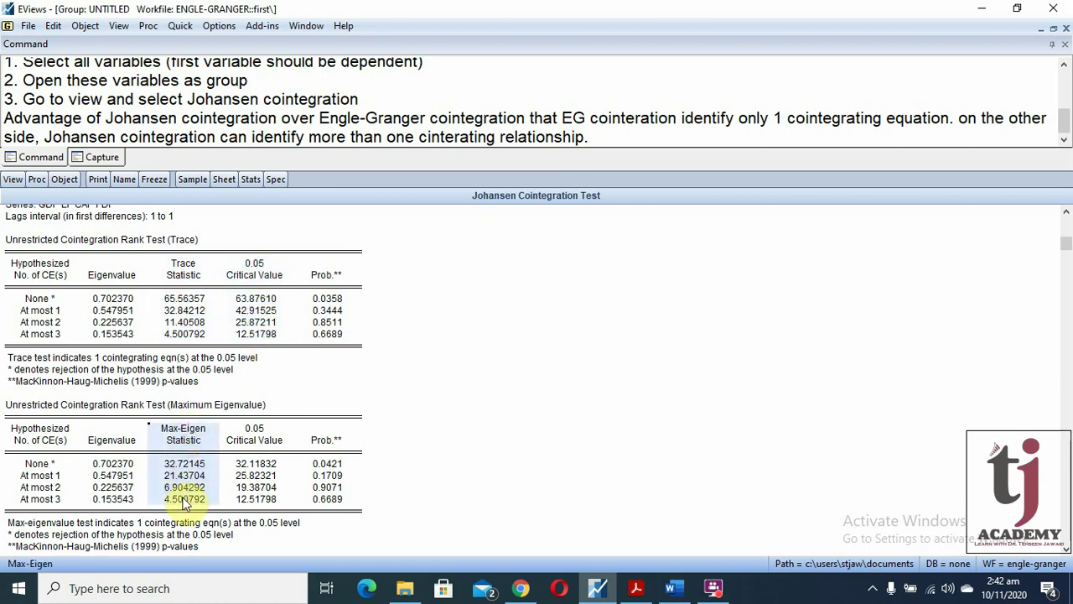
pyautogui.moveTo(255, 434); pyautogui.dragTo(265, 500)
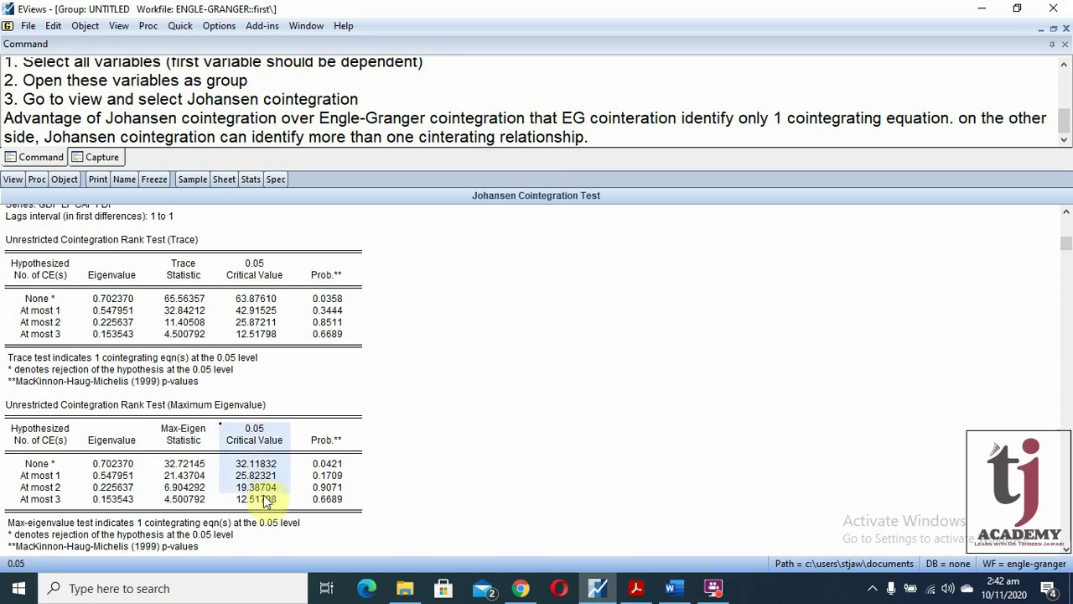
# Step: Examine the None and At most 1 hypotheses in the trace table, then the None row's trace statistic against its 0.05 critical value
pyautogui.click(458, 337)
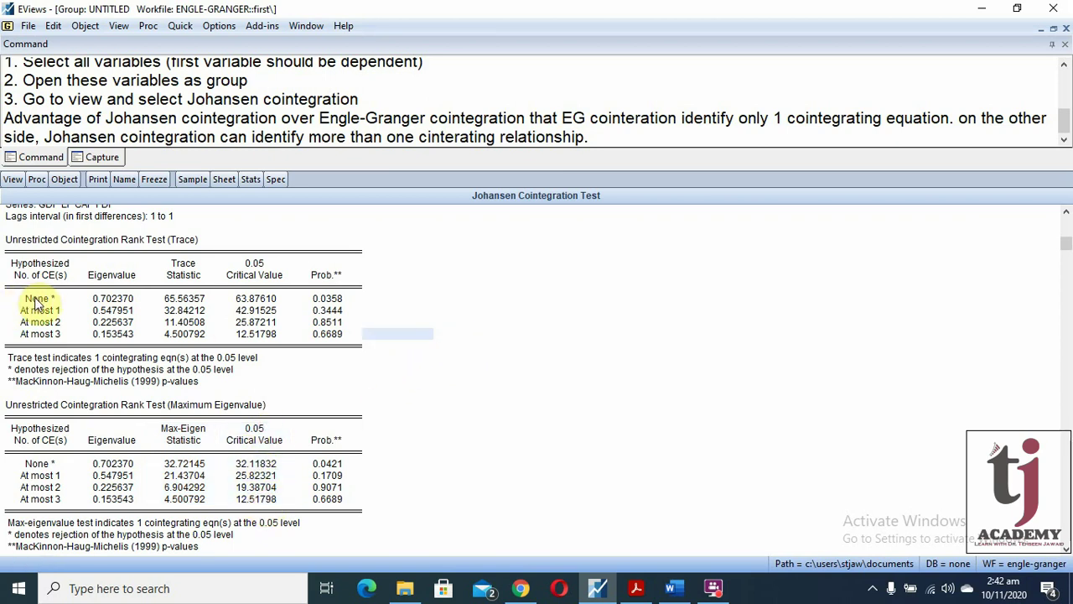
pyautogui.click(36, 300)
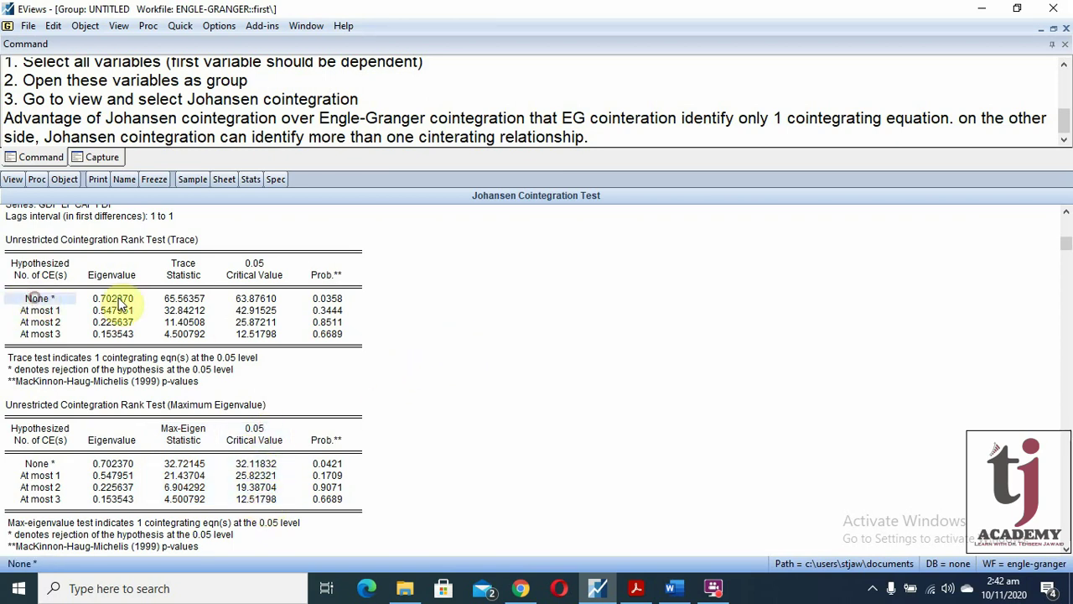
pyautogui.click(53, 310)
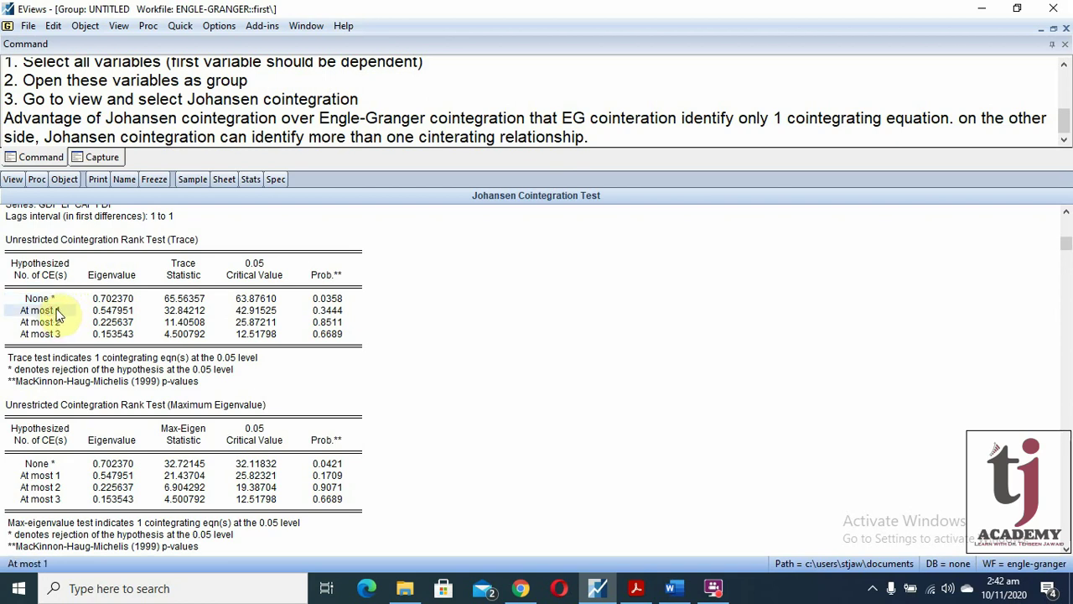
pyautogui.click(52, 300)
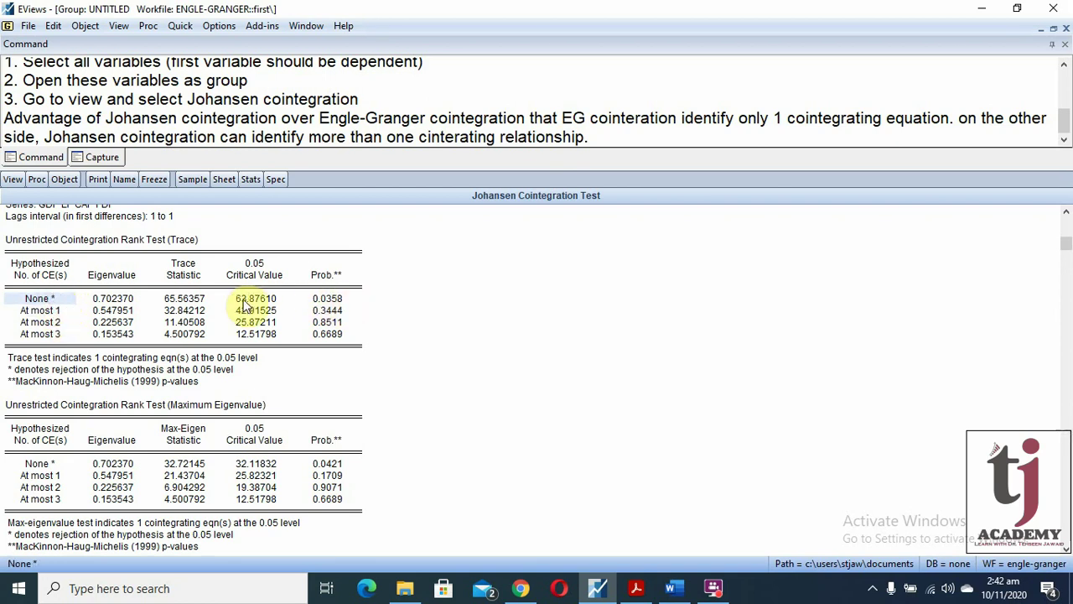
pyautogui.click(186, 304)
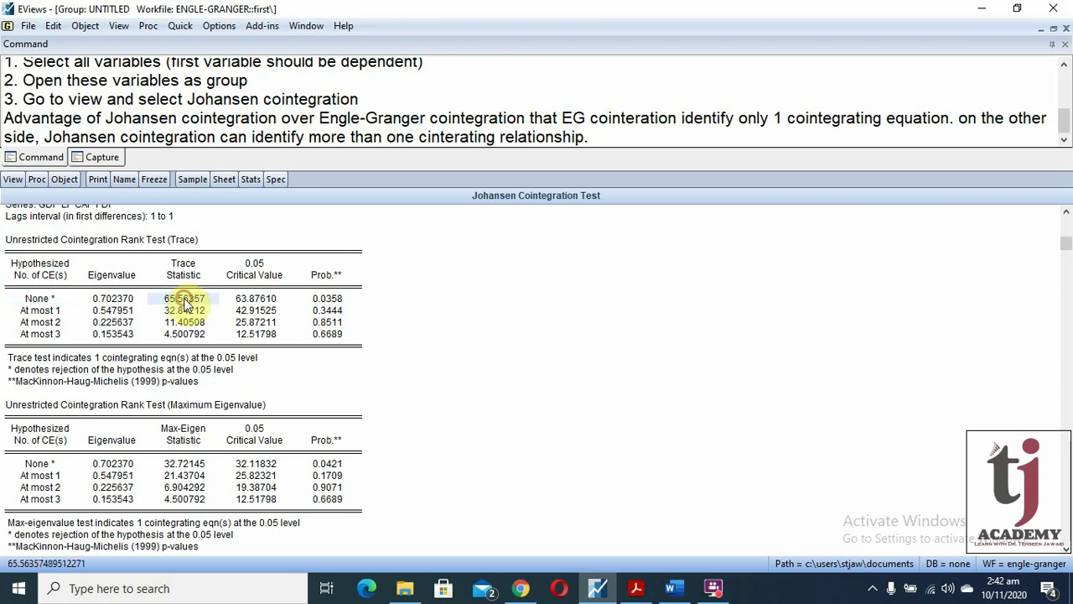
pyautogui.click(257, 303)
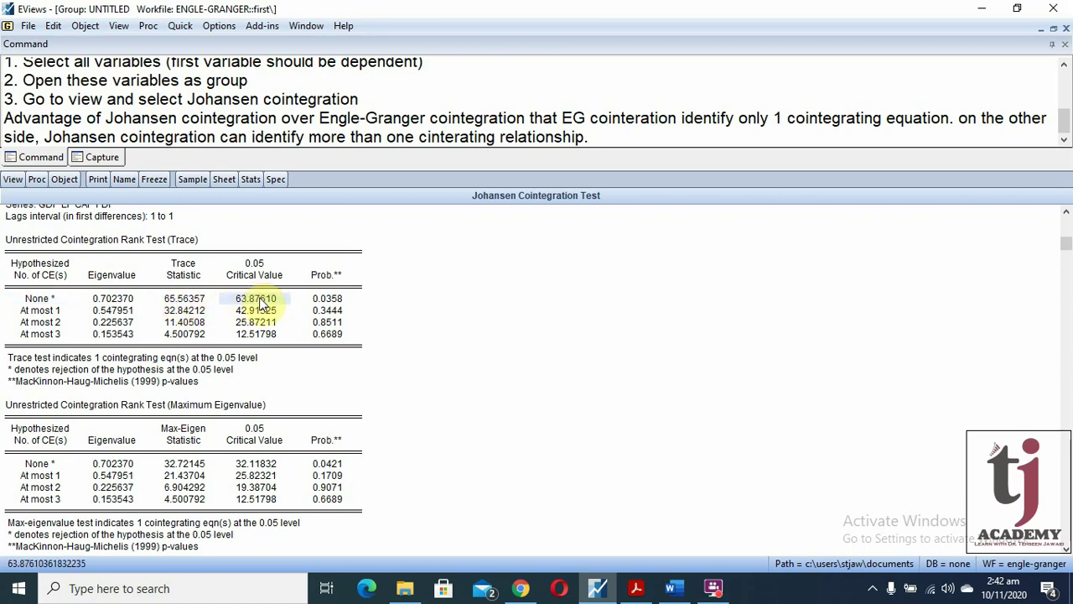
# Step: Review the null hypothesis and the trace value decision rule in the notes above the Johansen test output
pyautogui.scroll(3, 411, 117)
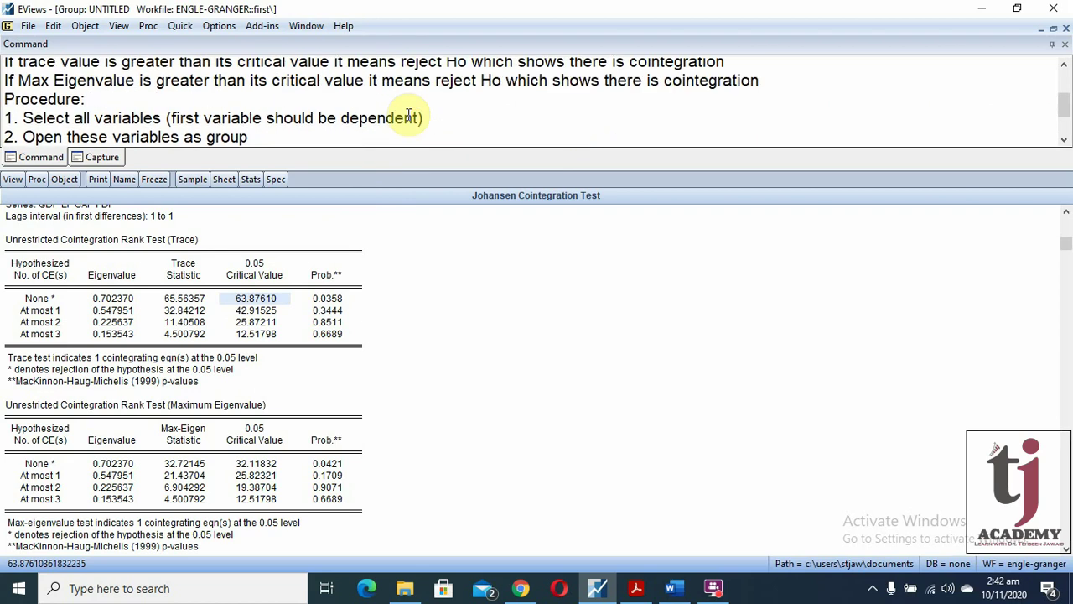
pyautogui.click(1064, 68)
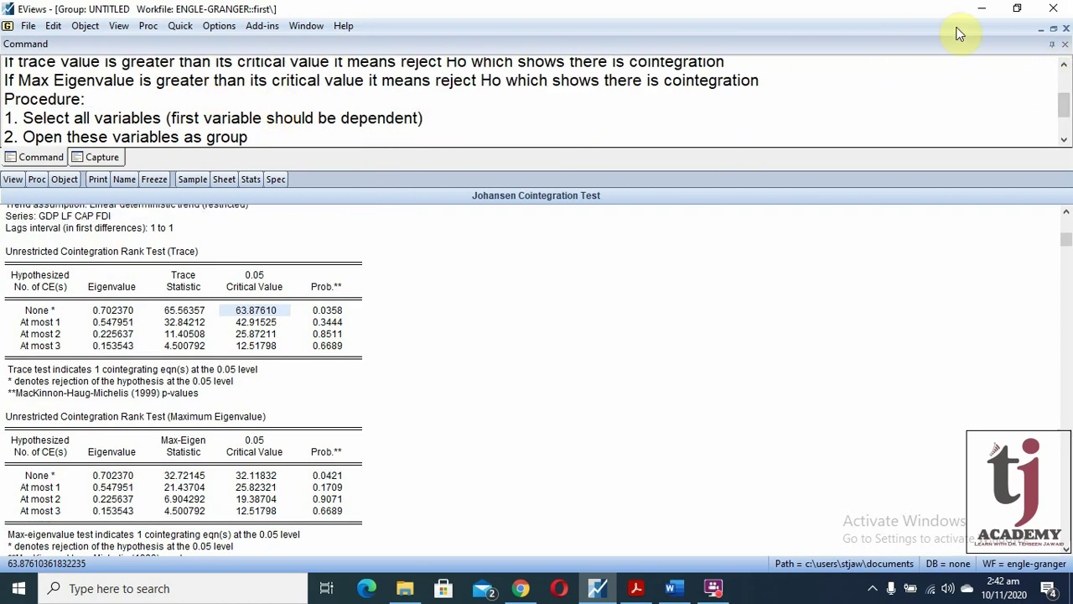
pyautogui.click(1064, 68)
pyautogui.click(1065, 67)
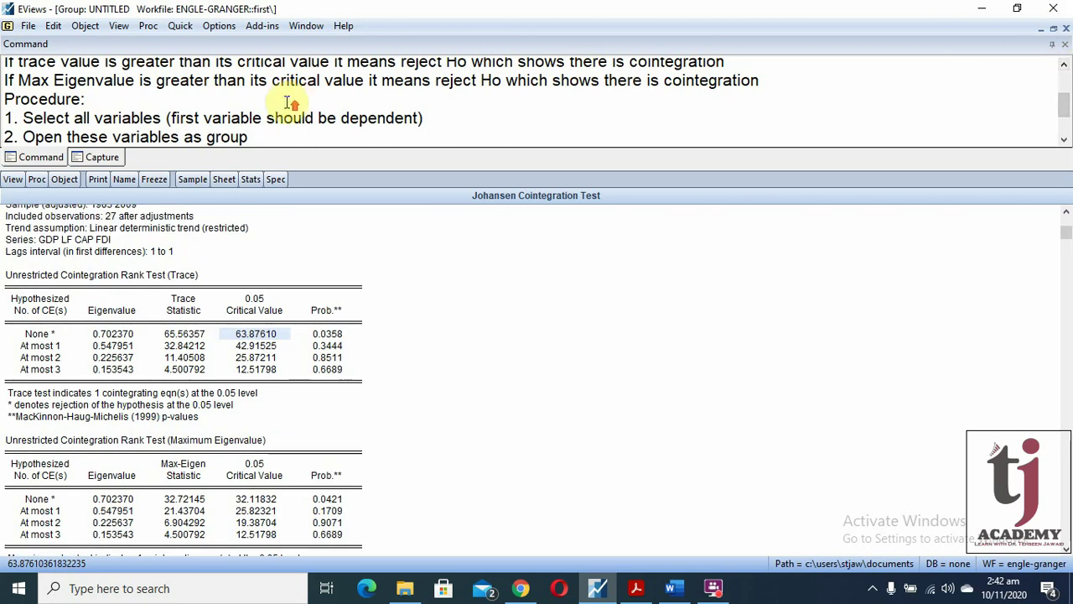
pyautogui.scroll(1, 287, 100)
pyautogui.scroll(-1, 289, 101)
pyautogui.scroll(-1, 287, 100)
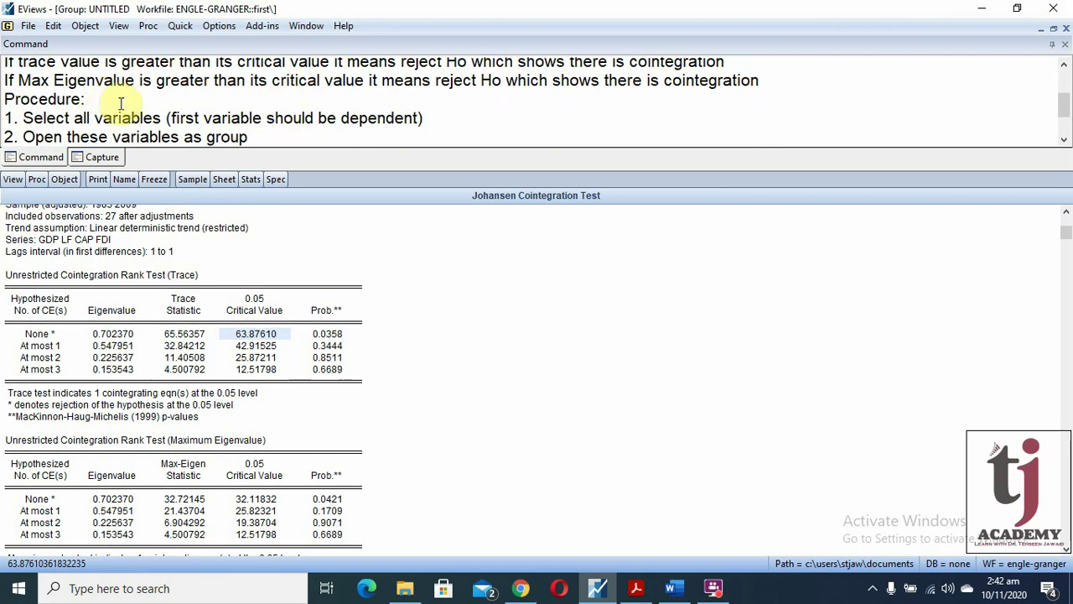
pyautogui.scroll(1, 29, 88)
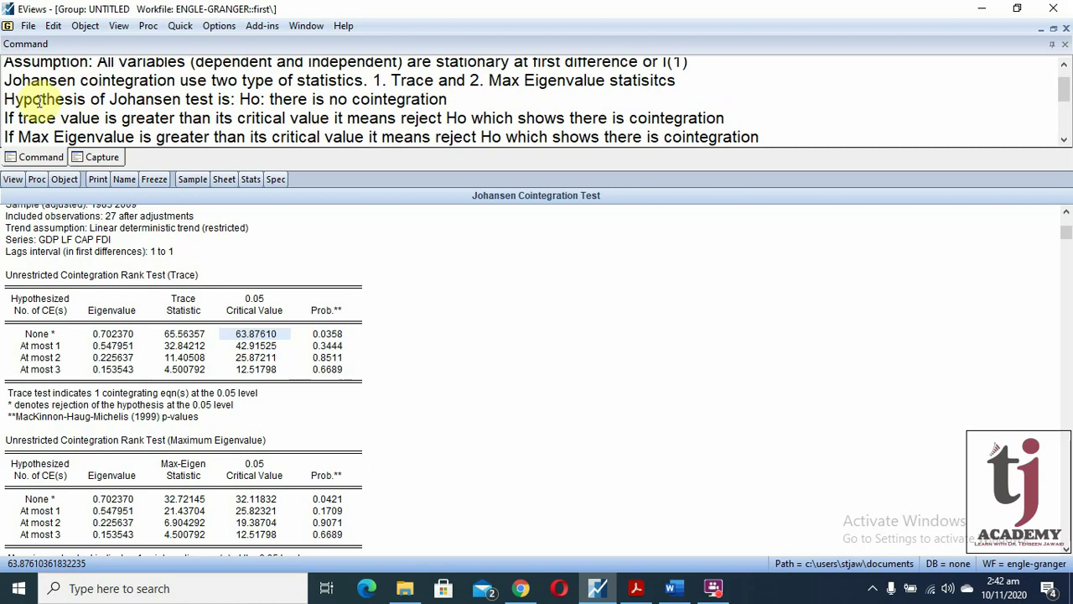
pyautogui.moveTo(13, 117); pyautogui.dragTo(210, 117)
pyautogui.click(211, 118)
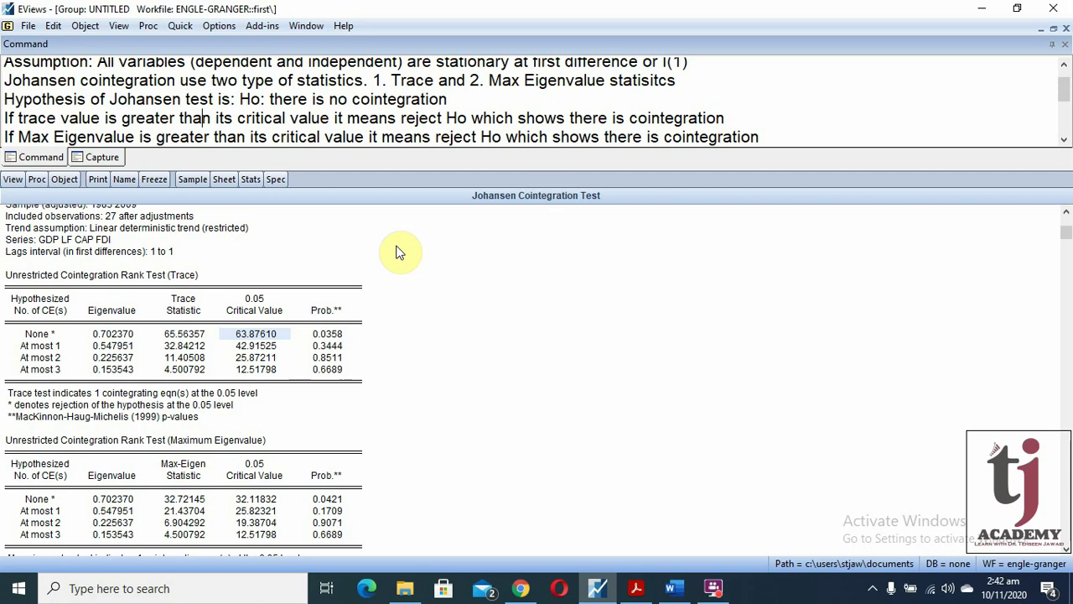
# Step: Compare the trace statistics with critical values for None and At most 1, and check the None row's probability and the trace test conclusion
pyautogui.click(183, 338)
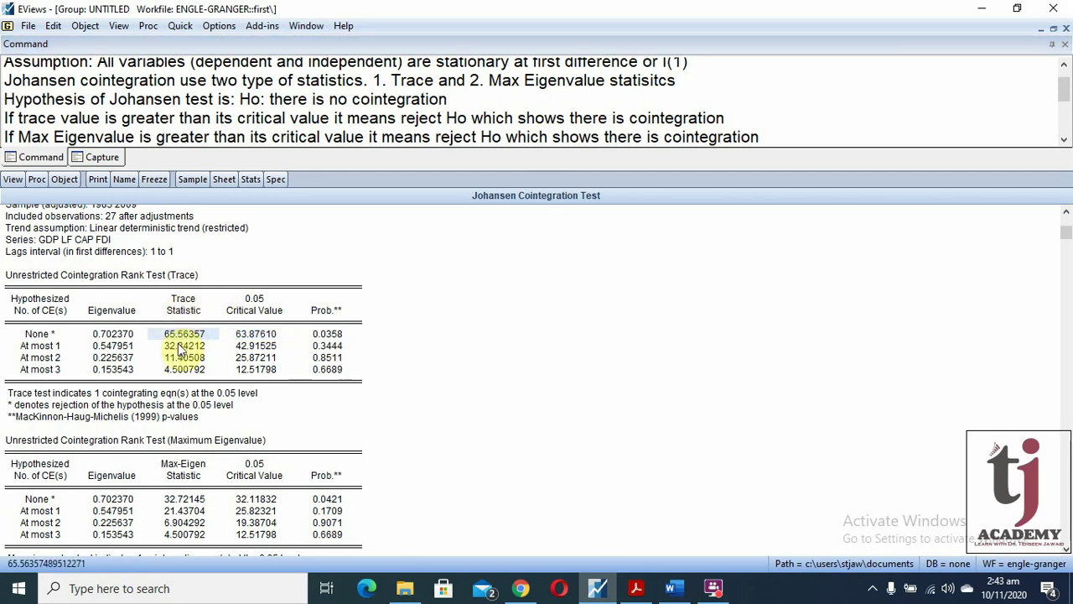
pyautogui.click(258, 335)
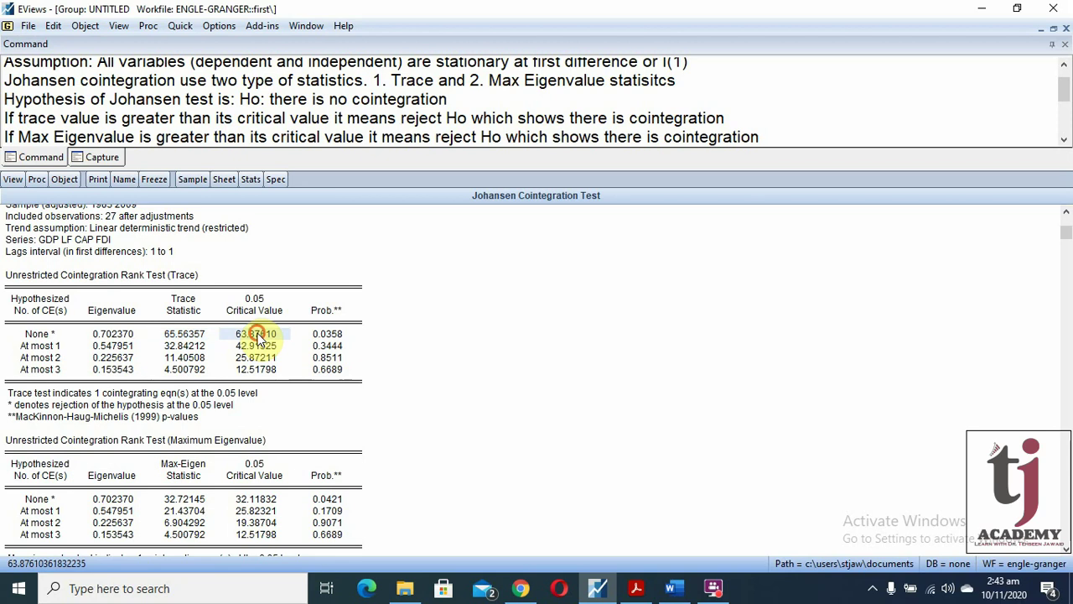
pyautogui.click(184, 336)
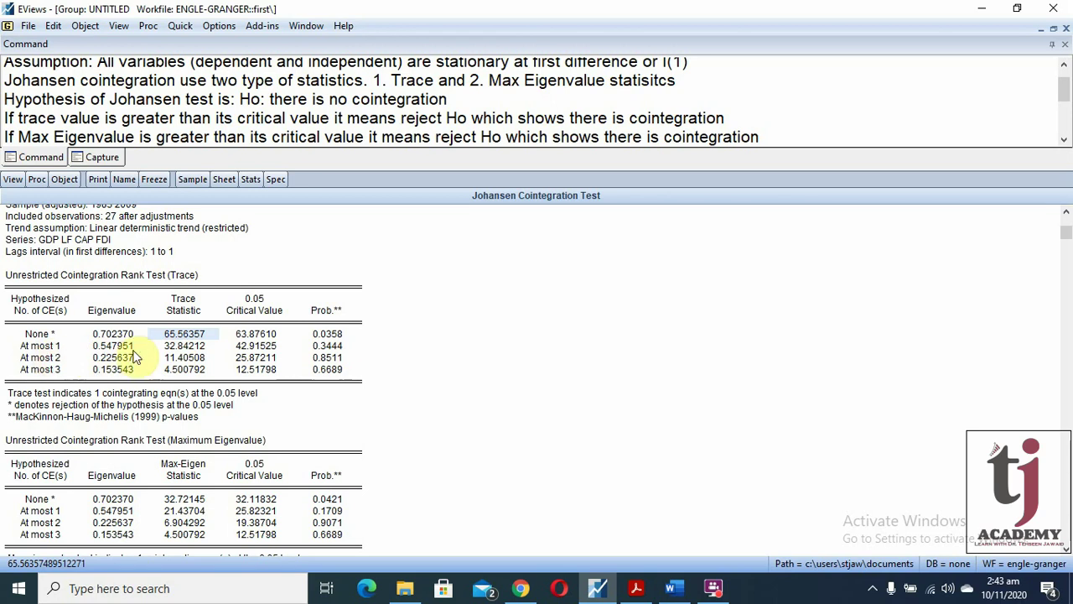
pyautogui.click(188, 348)
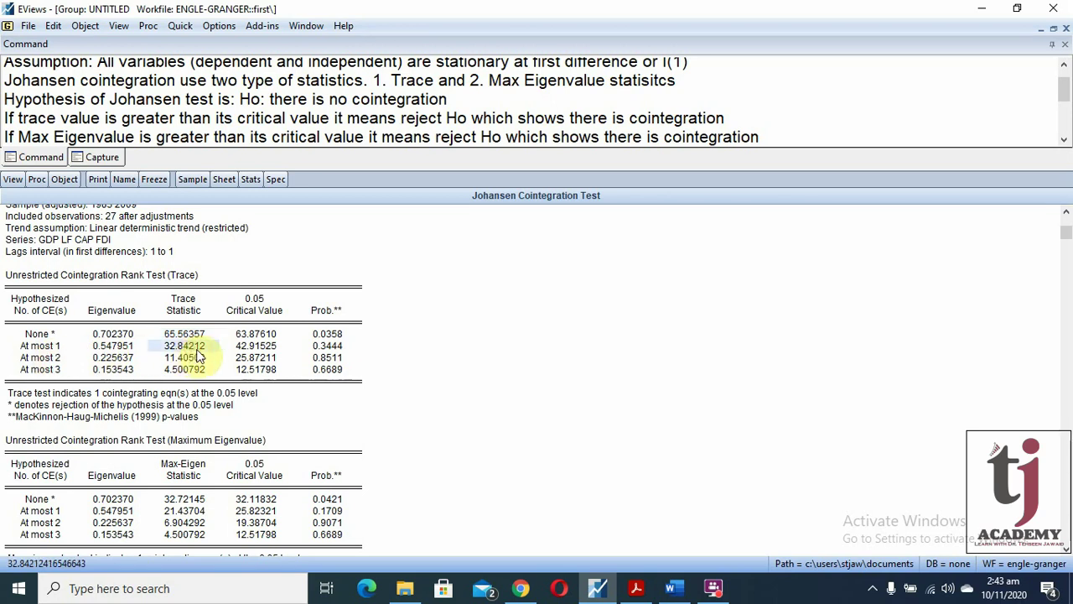
pyautogui.click(257, 351)
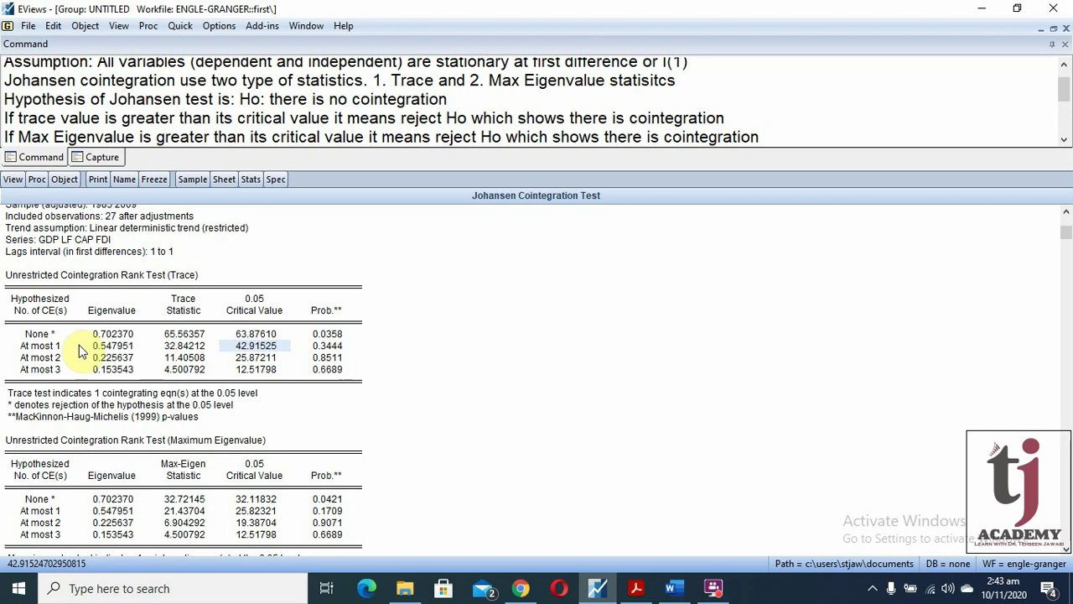
pyautogui.click(40, 334)
pyautogui.moveTo(71, 339); pyautogui.dragTo(335, 340)
pyautogui.click(331, 337)
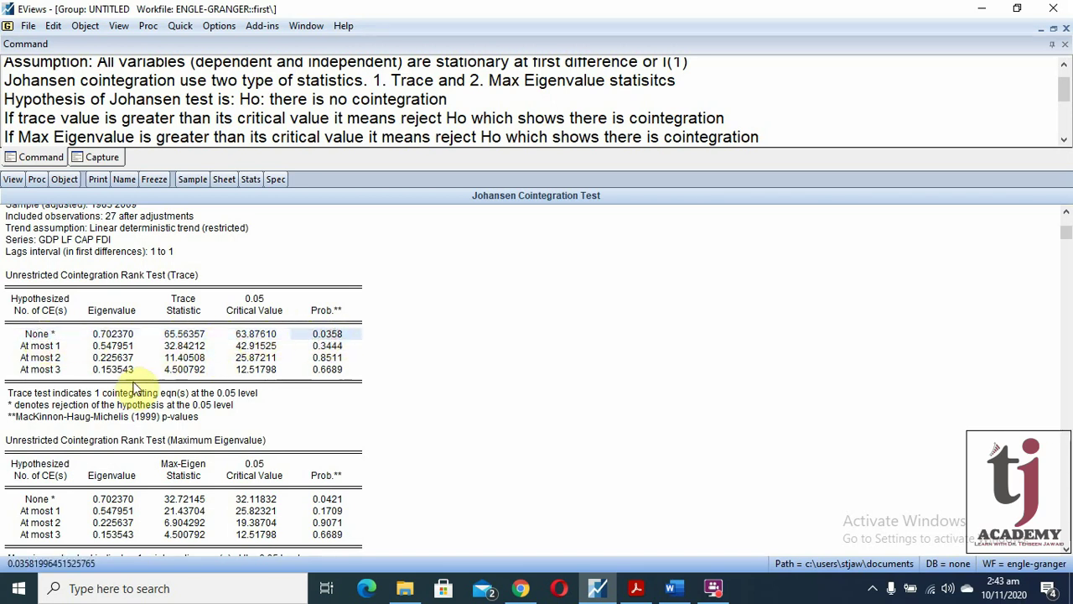
pyautogui.moveTo(124, 400); pyautogui.dragTo(210, 391)
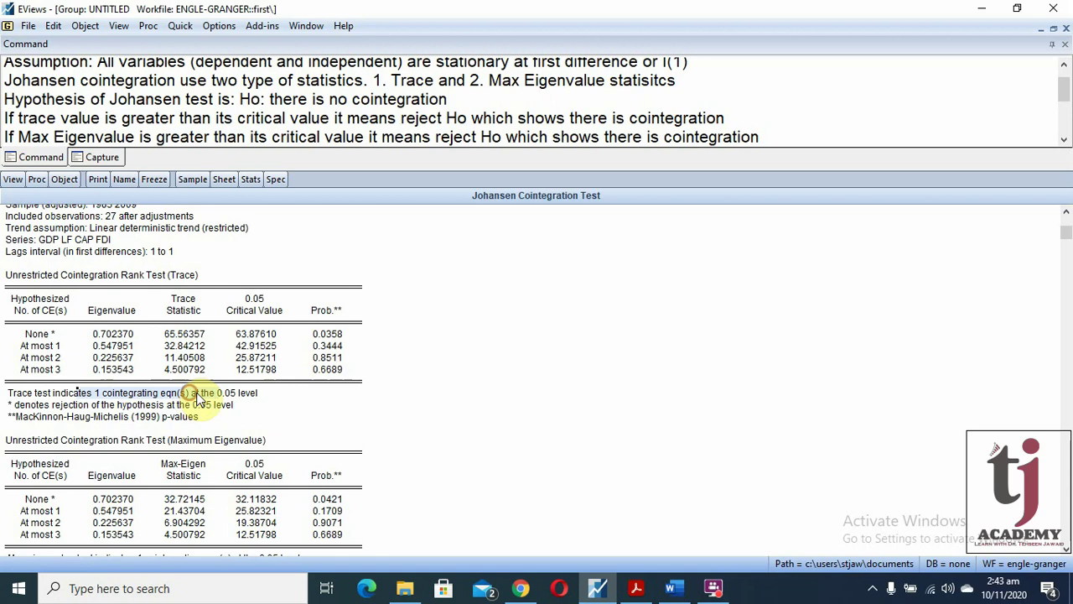
# Step: Compare the max-eigen statistics with their 0.05 critical values for the None and At most 1 hypotheses in the Maximum Eigenvalue table
pyautogui.scroll(-1, 428, 389)
pyautogui.scroll(-1, 428, 390)
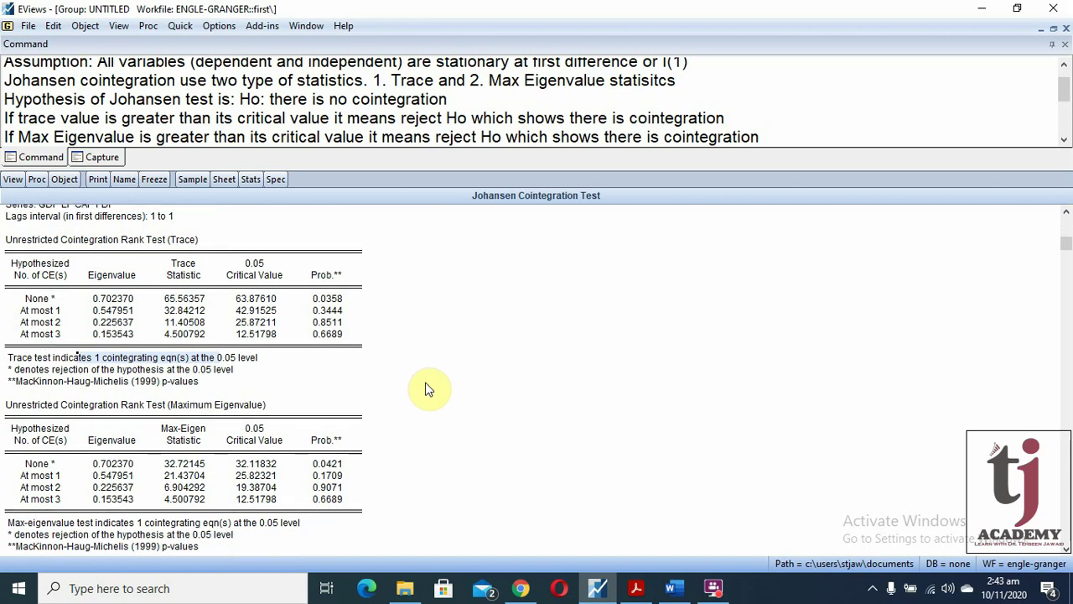
pyautogui.click(188, 424)
pyautogui.moveTo(189, 424); pyautogui.dragTo(187, 419)
pyautogui.scroll(-1, 411, 416)
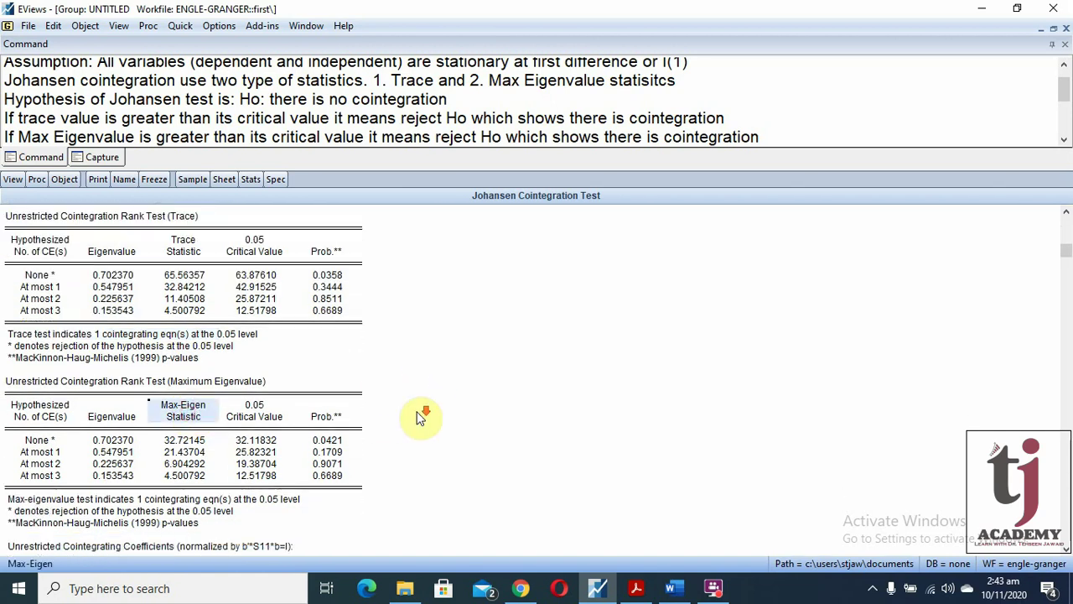
pyautogui.click(186, 441)
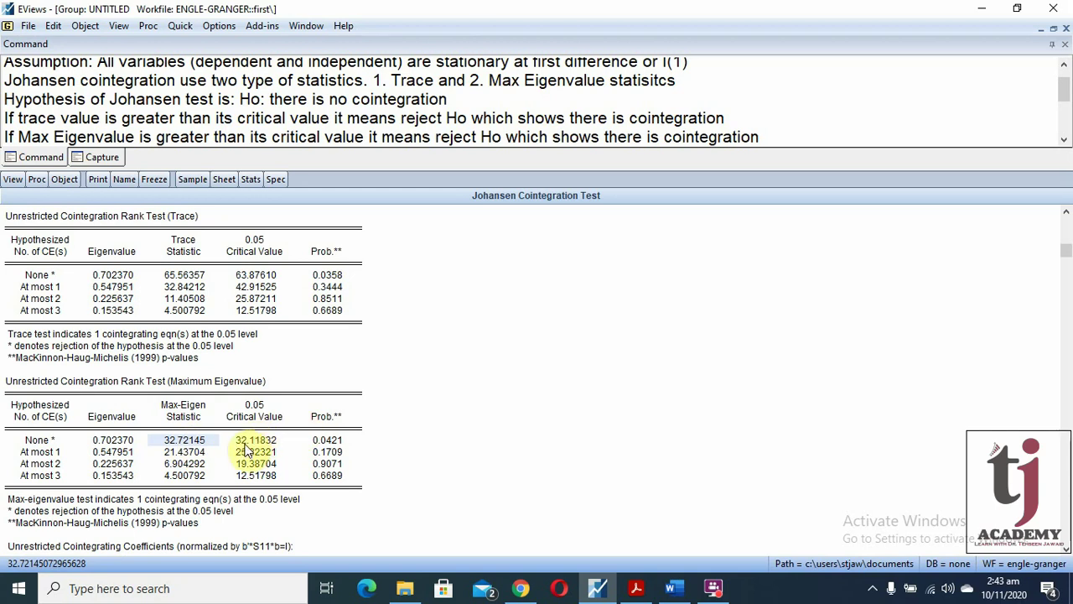
pyautogui.click(249, 443)
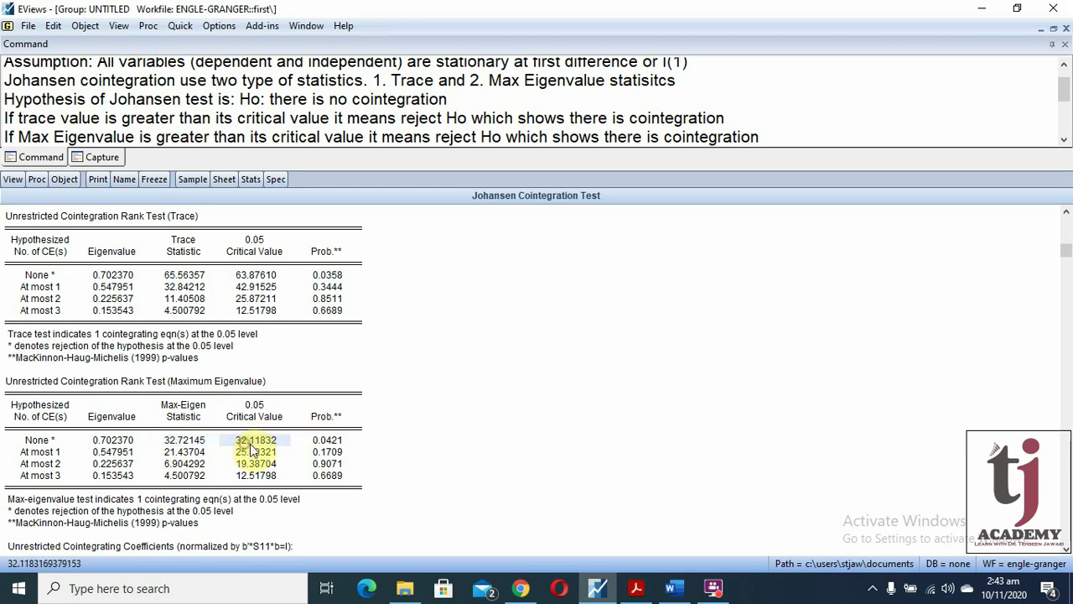
pyautogui.click(49, 445)
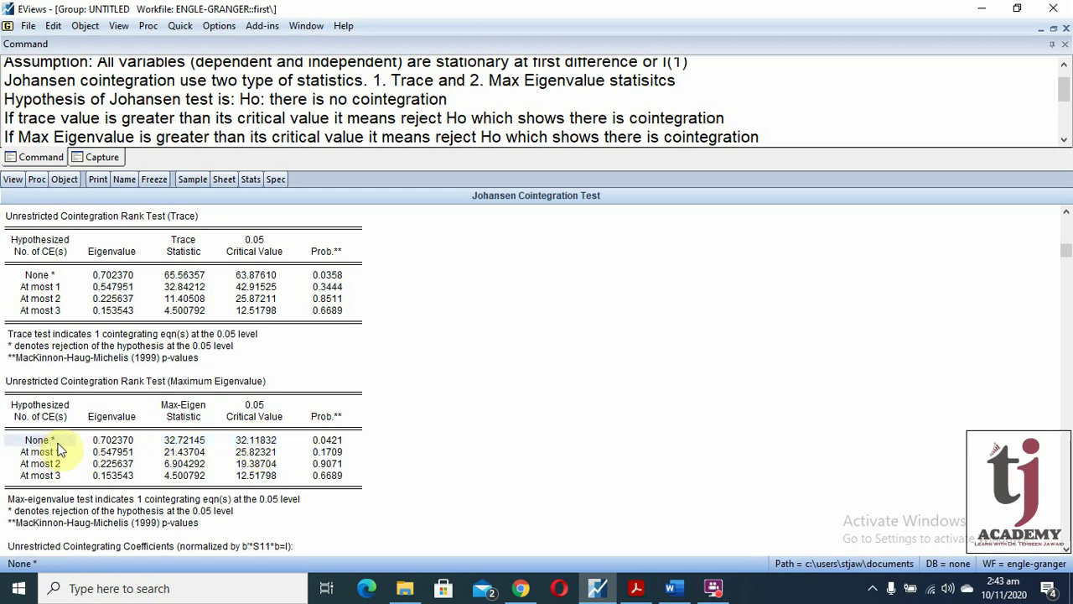
pyautogui.click(179, 444)
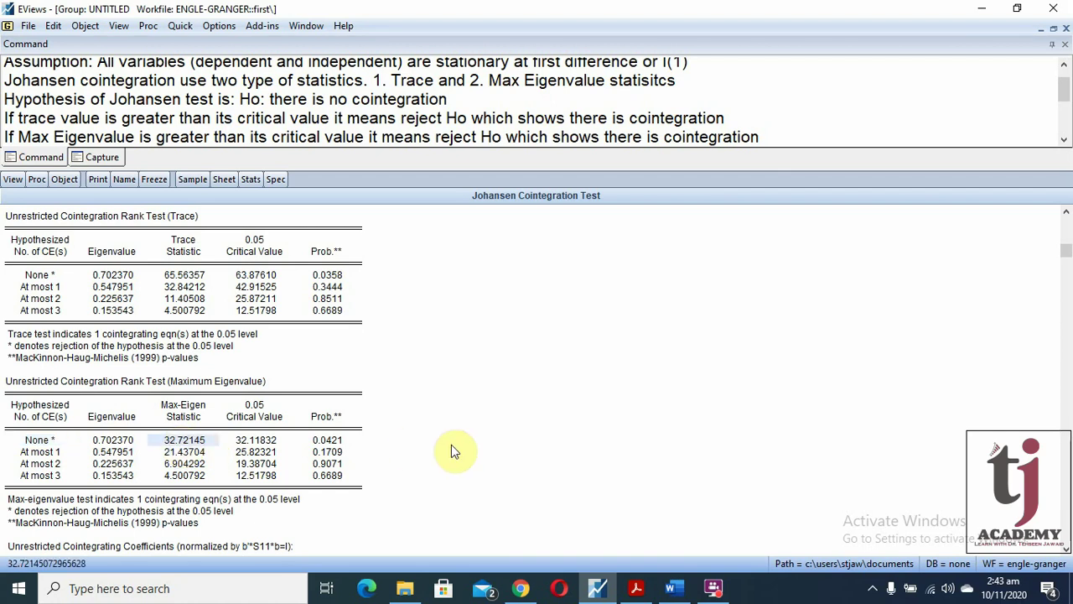
pyautogui.click(185, 452)
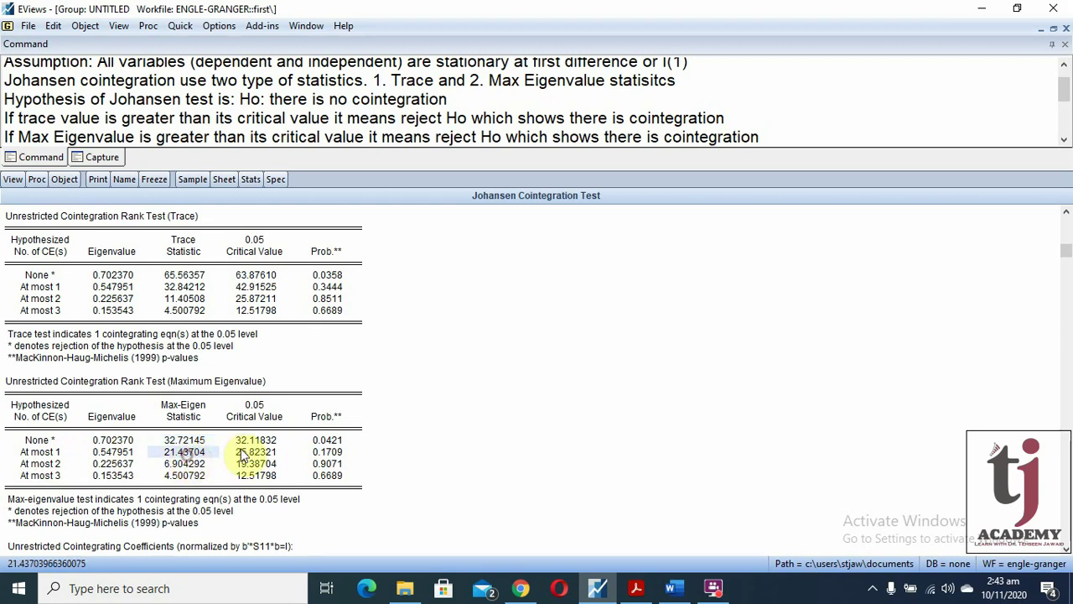
pyautogui.click(256, 453)
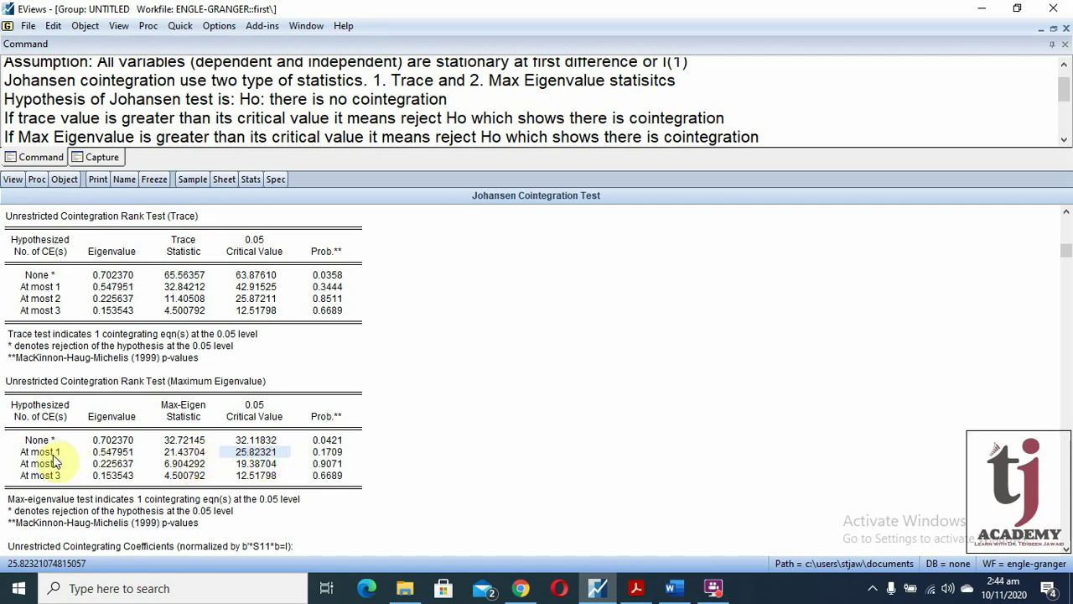
# Step: Check the probabilities of the Maximum Eigenvalue rows and highlight the conclusion lines beneath the trace and max-eigenvalue tables
pyautogui.moveTo(42, 452); pyautogui.dragTo(309, 461)
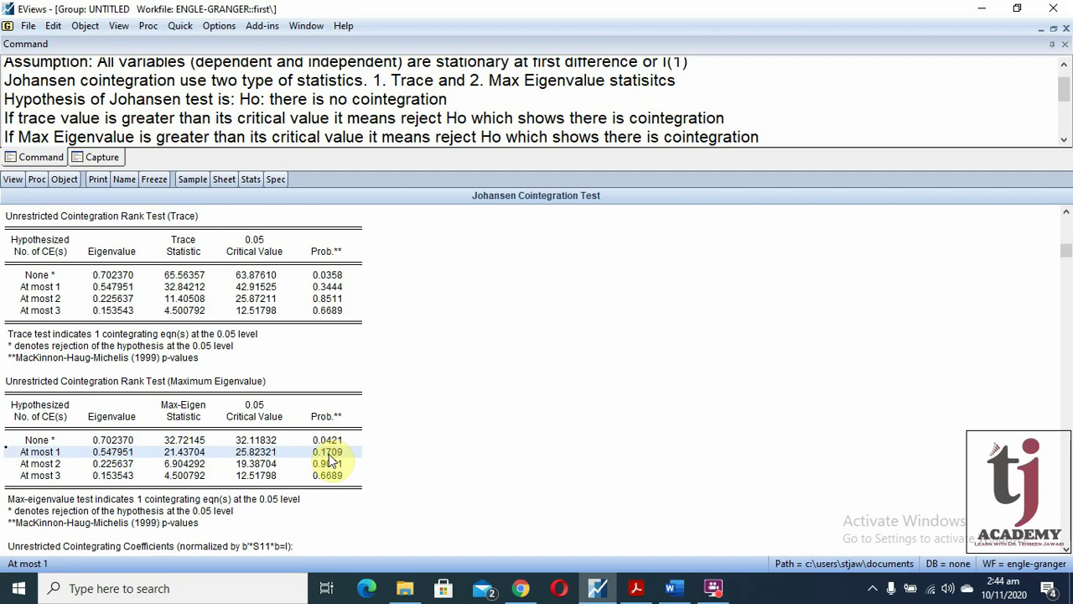
pyautogui.moveTo(43, 441); pyautogui.dragTo(336, 443)
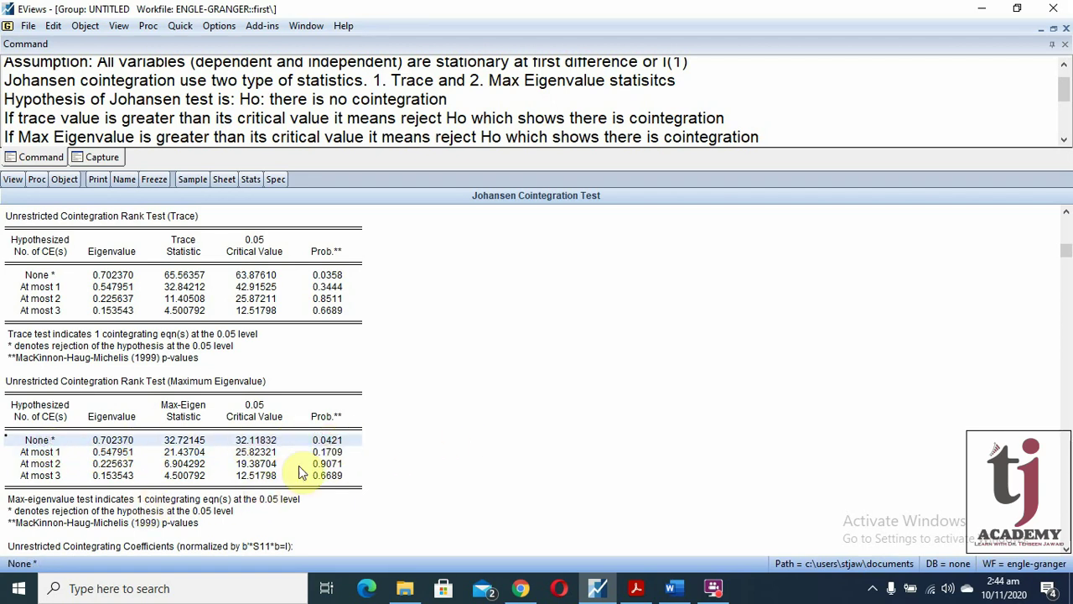
pyautogui.click(326, 452)
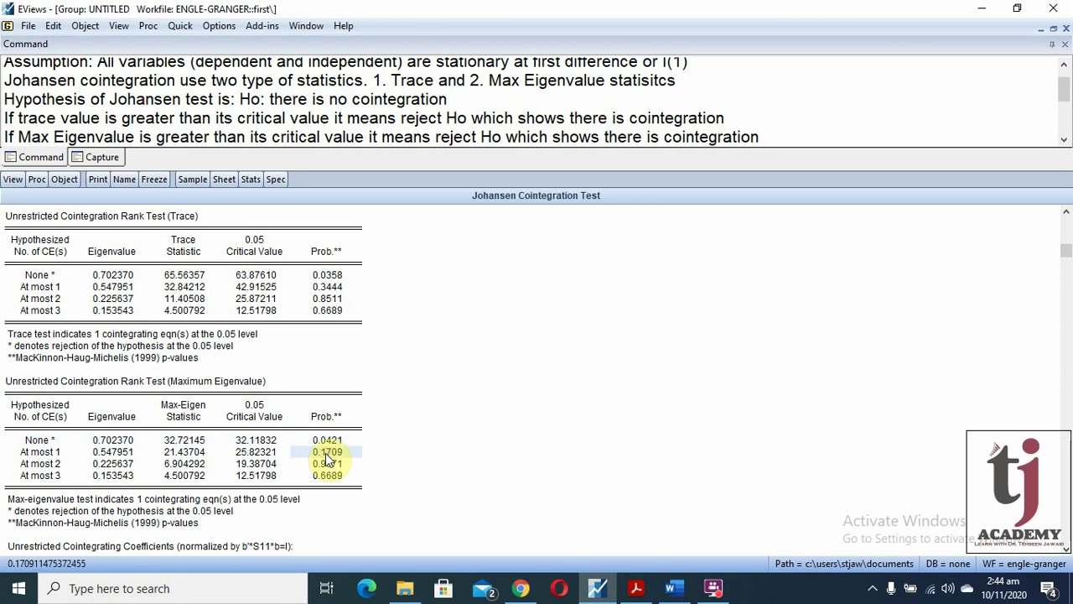
pyautogui.click(328, 464)
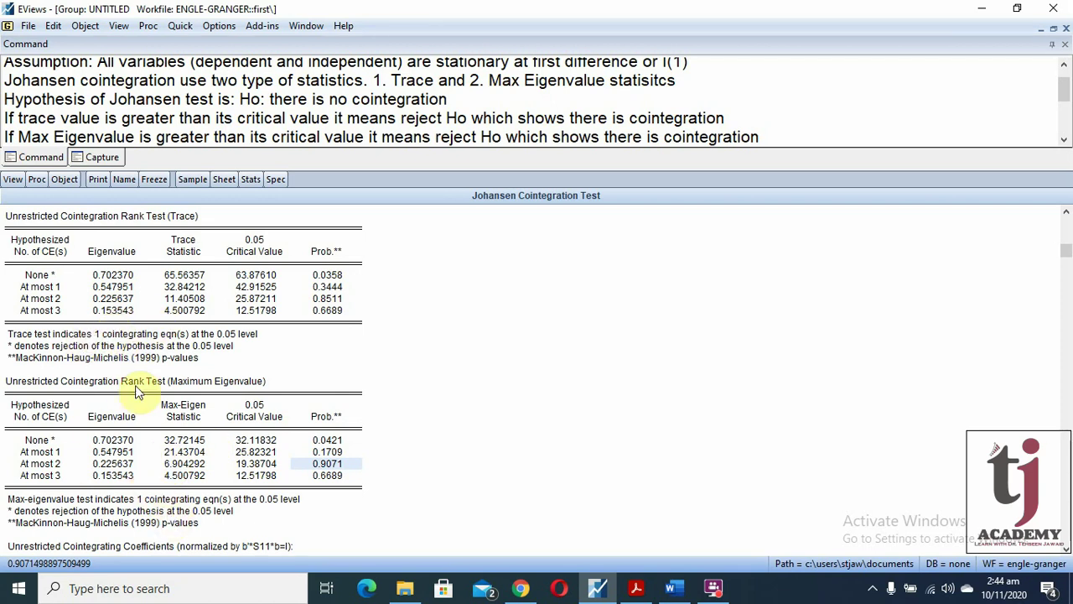
pyautogui.moveTo(48, 338); pyautogui.dragTo(259, 334)
pyautogui.moveTo(28, 503); pyautogui.dragTo(295, 501)
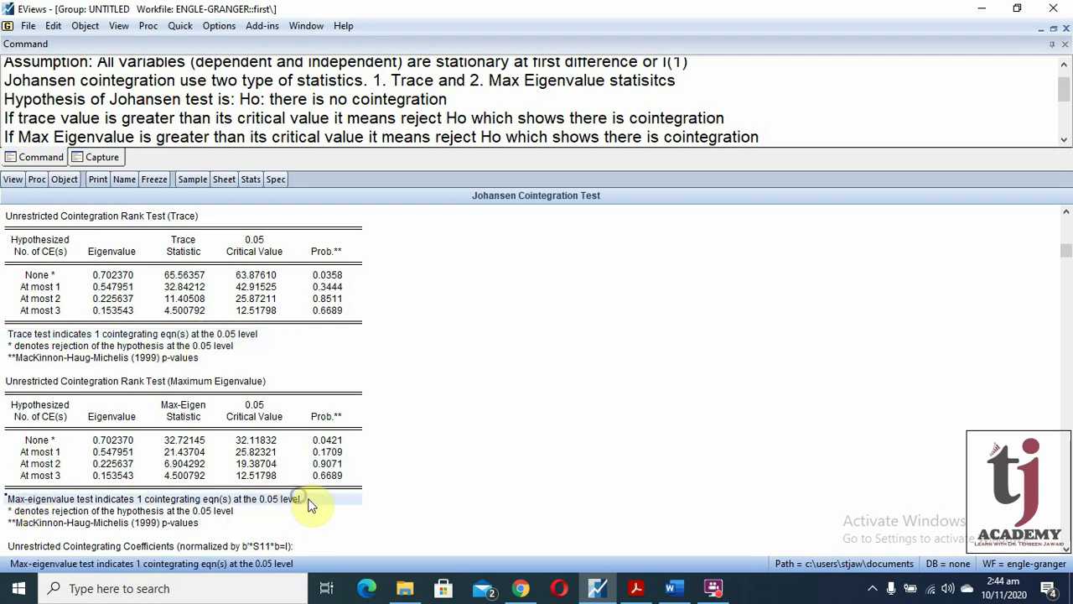
# Step: Add a new last line to the notes: "Trace and Eigenvalues show different results. in that case trace is more appropriate."
pyautogui.scroll(-3, 796, 118)
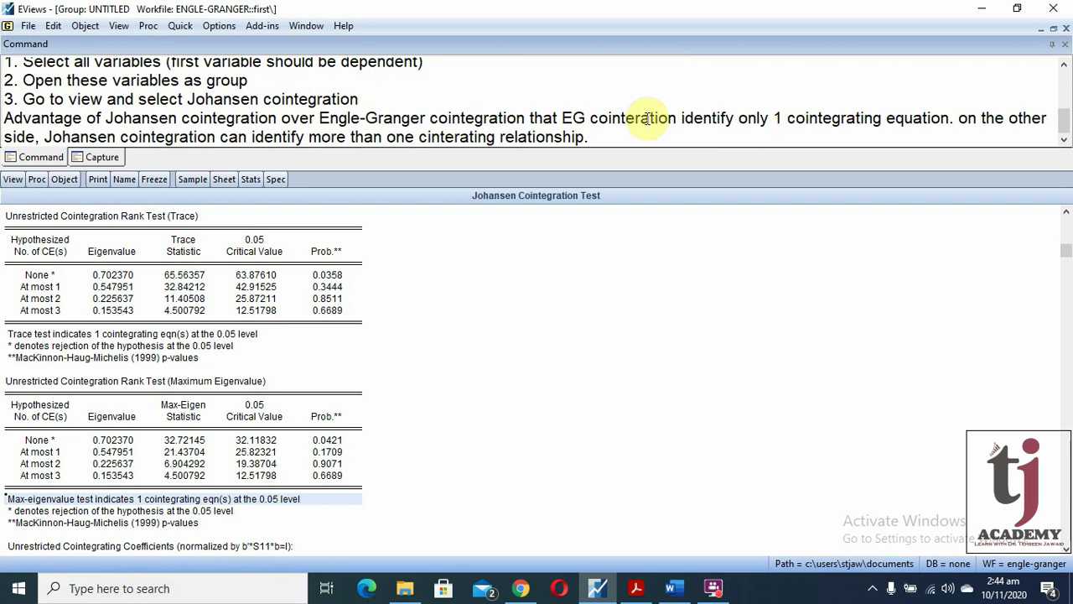
pyautogui.click(597, 134)
pyautogui.press('Return')
pyautogui.write('Tra')
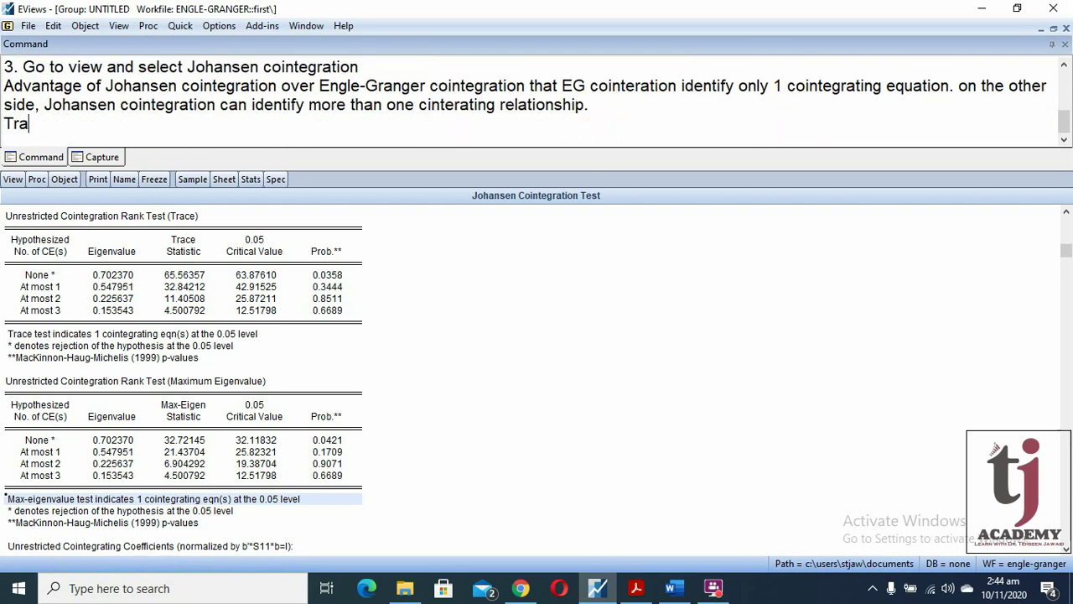
pyautogui.write('ce and Eigen')
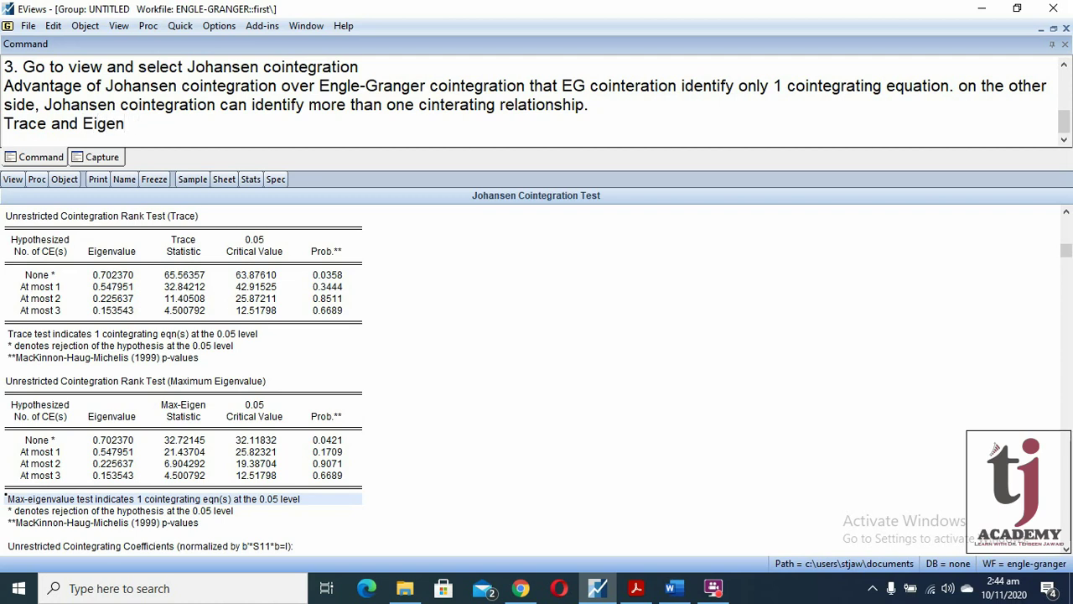
pyautogui.write('values show')
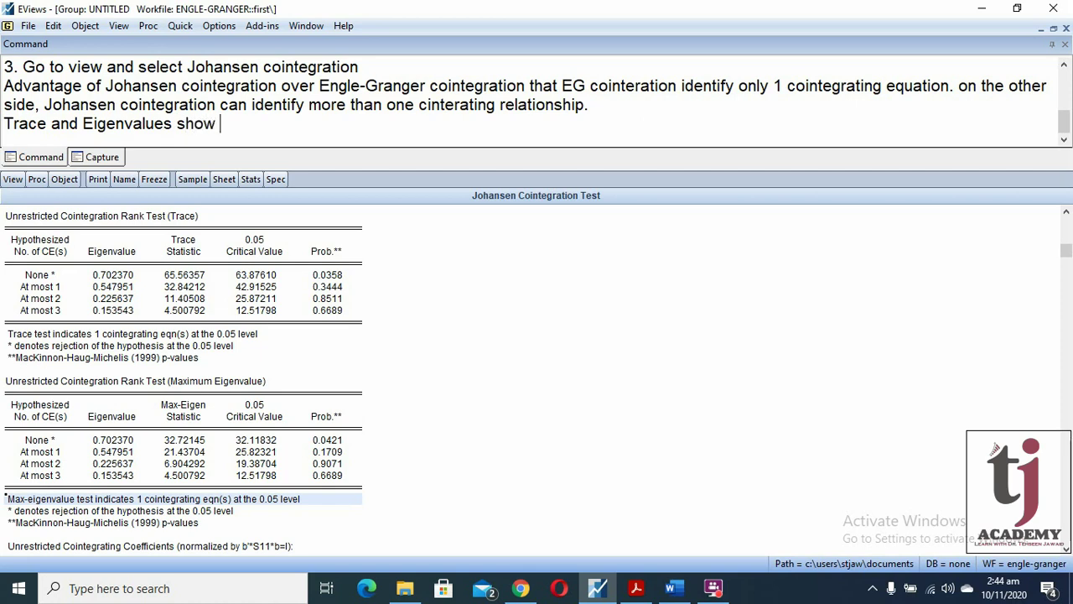
pyautogui.write(' different r')
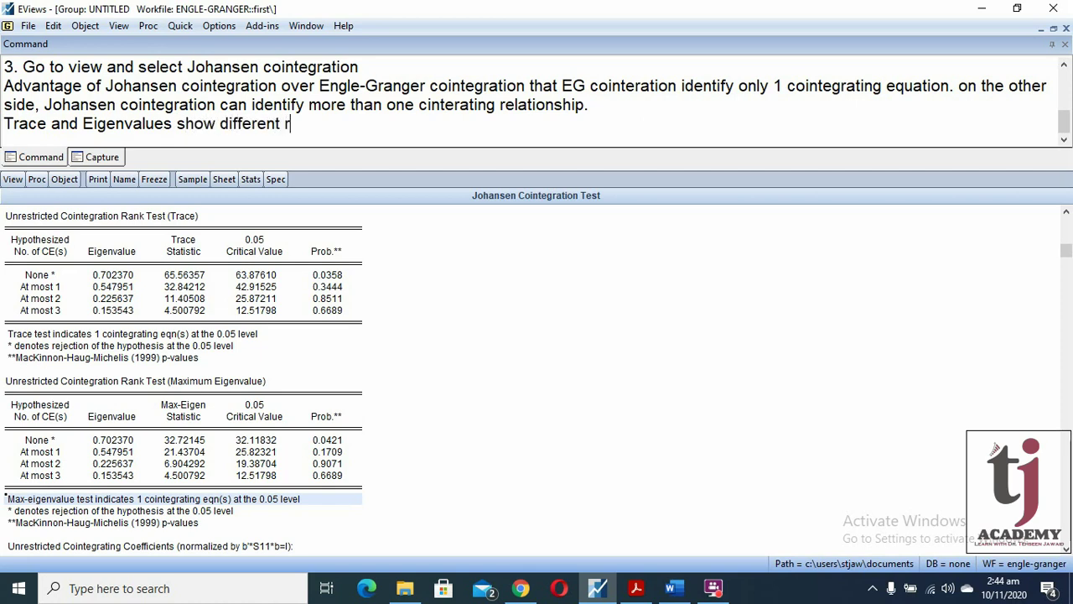
pyautogui.write('esults. in th')
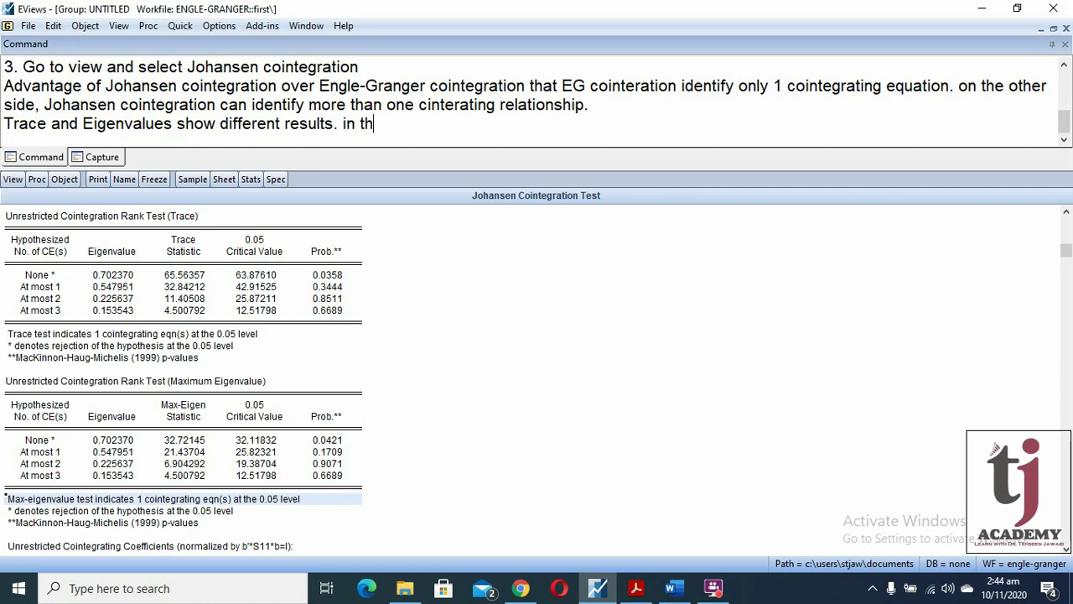
pyautogui.write('at case trace')
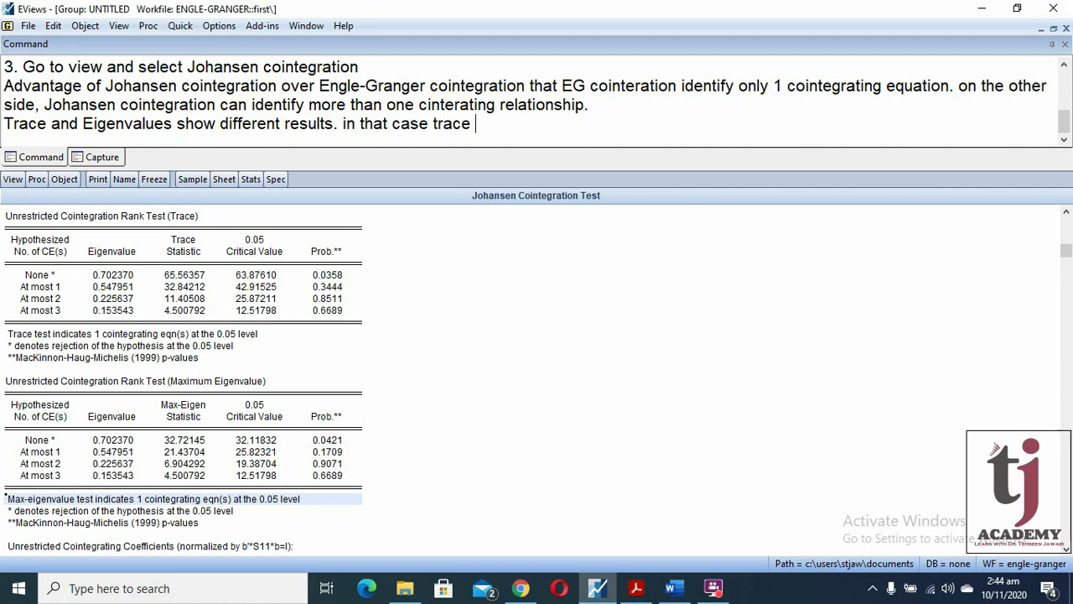
pyautogui.write(' is more ap')
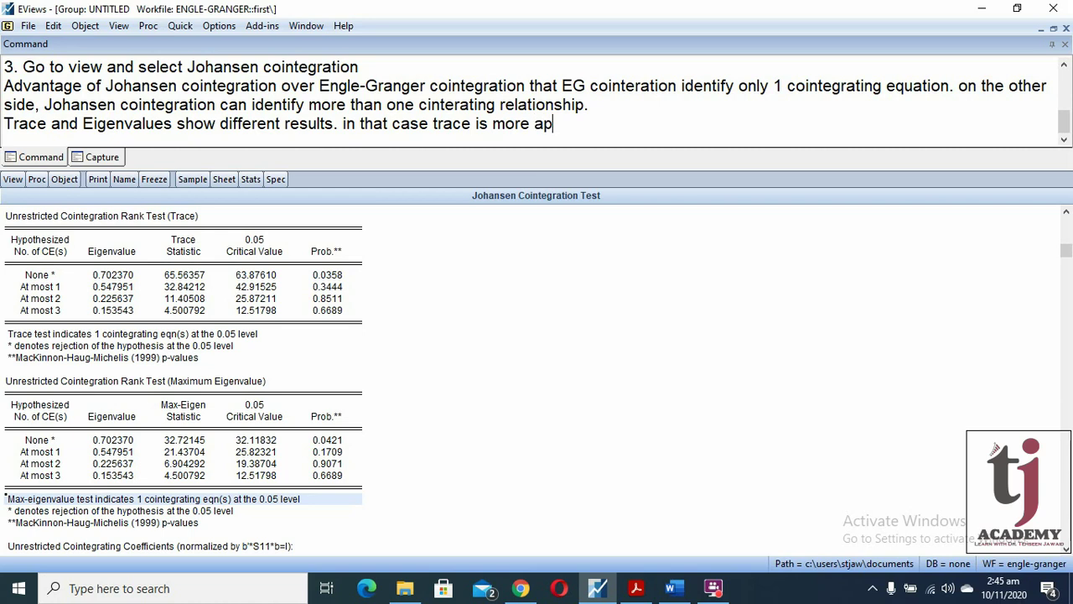
pyautogui.write('ropi')
pyautogui.write('ia')
pyautogui.write('te.')
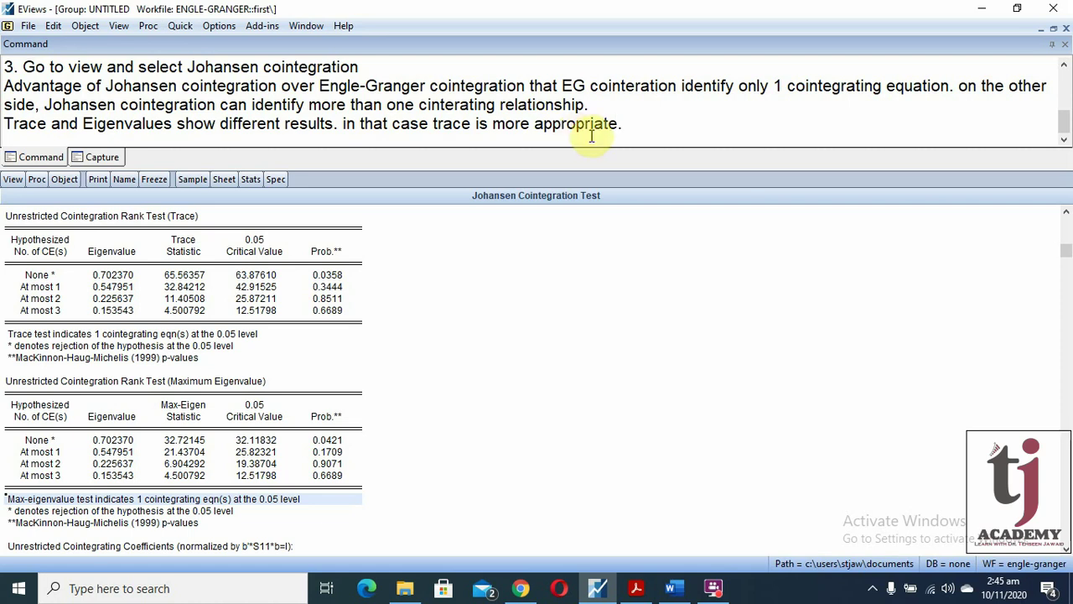
# Step: Examine the normalized cointegrating coefficients section for one cointegrating equation, identifying its heading and the GDP, LF and FDI variables
pyautogui.scroll(1, 467, 347)
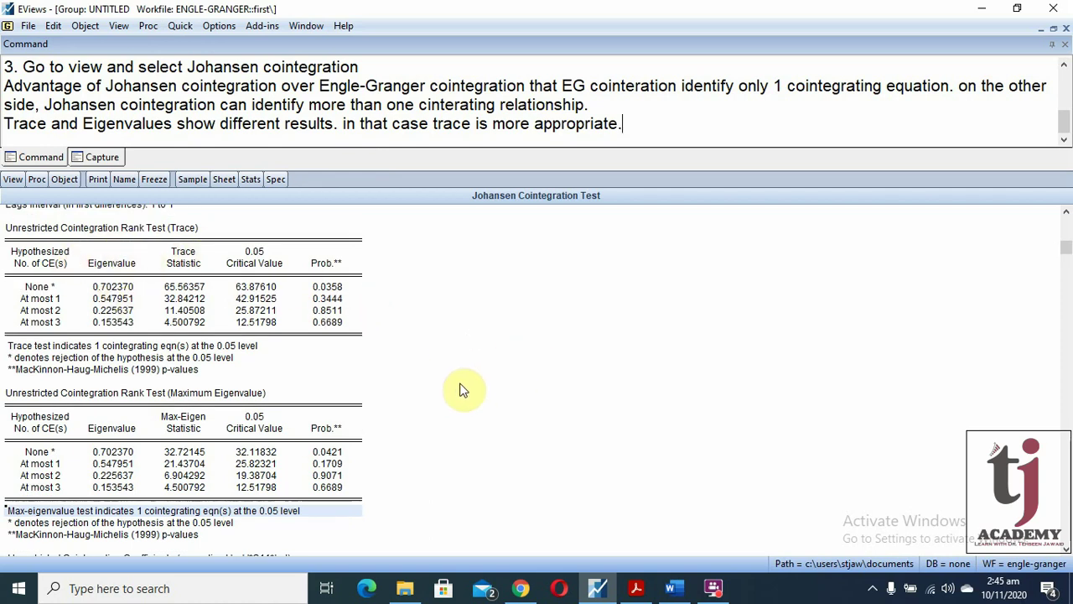
pyautogui.scroll(-6, 436, 358)
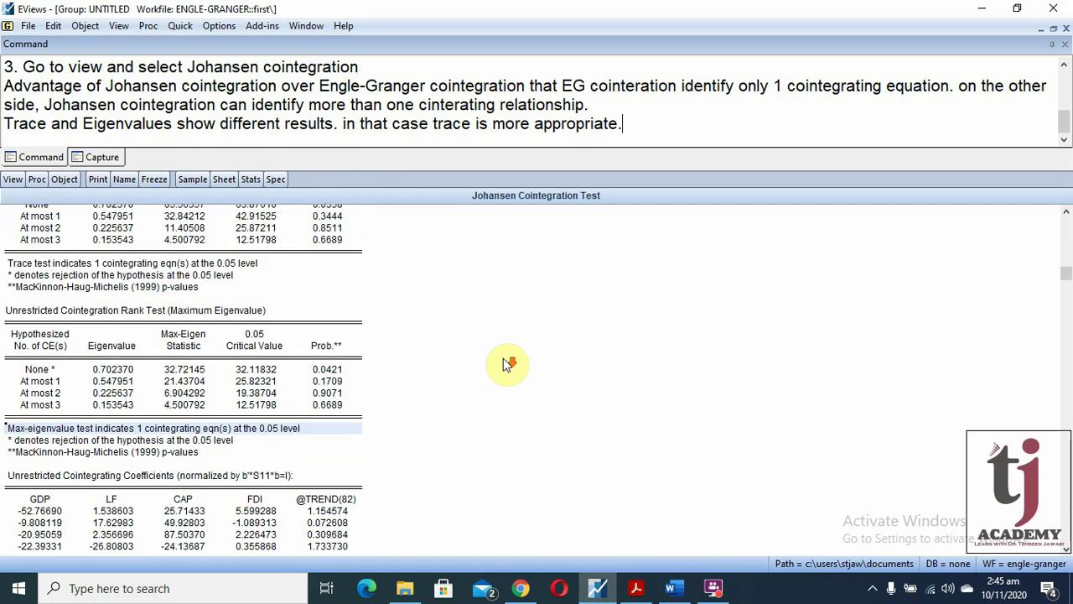
pyautogui.scroll(-6, 504, 363)
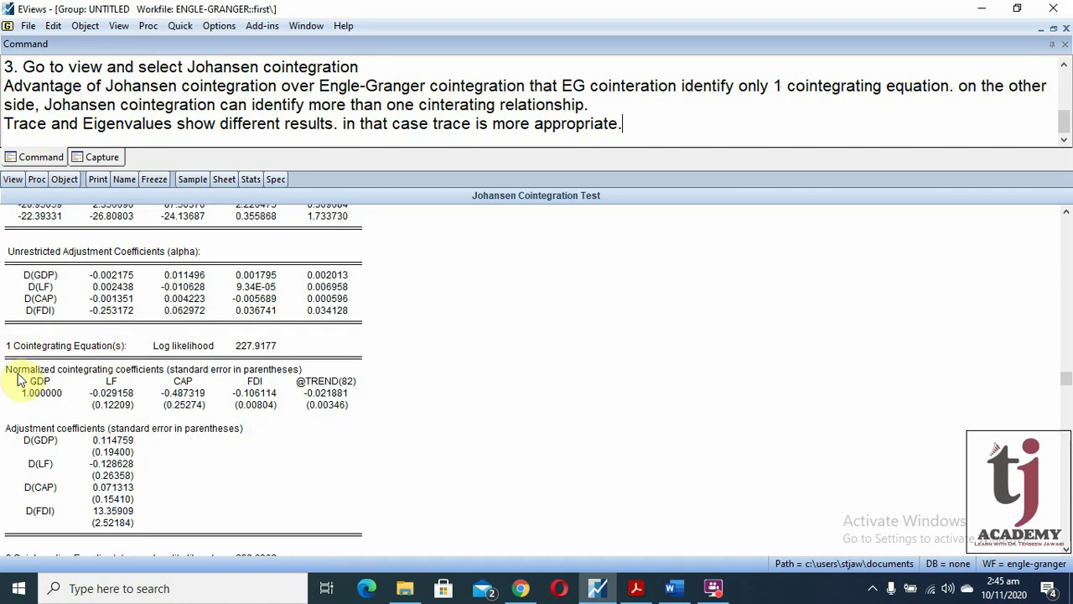
pyautogui.moveTo(23, 376); pyautogui.dragTo(317, 370)
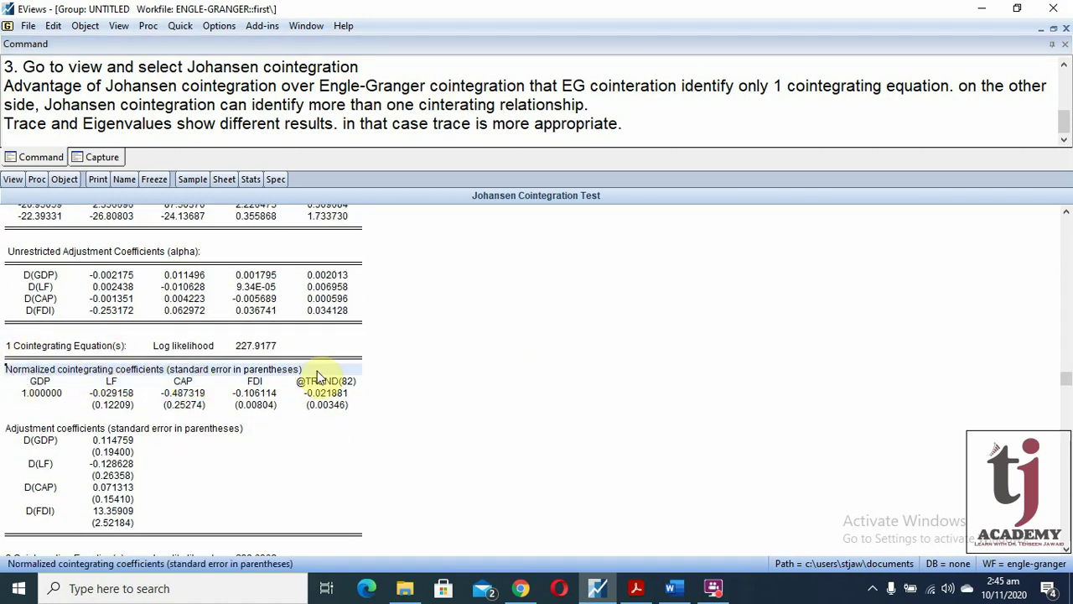
pyautogui.click(34, 395)
pyautogui.click(44, 382)
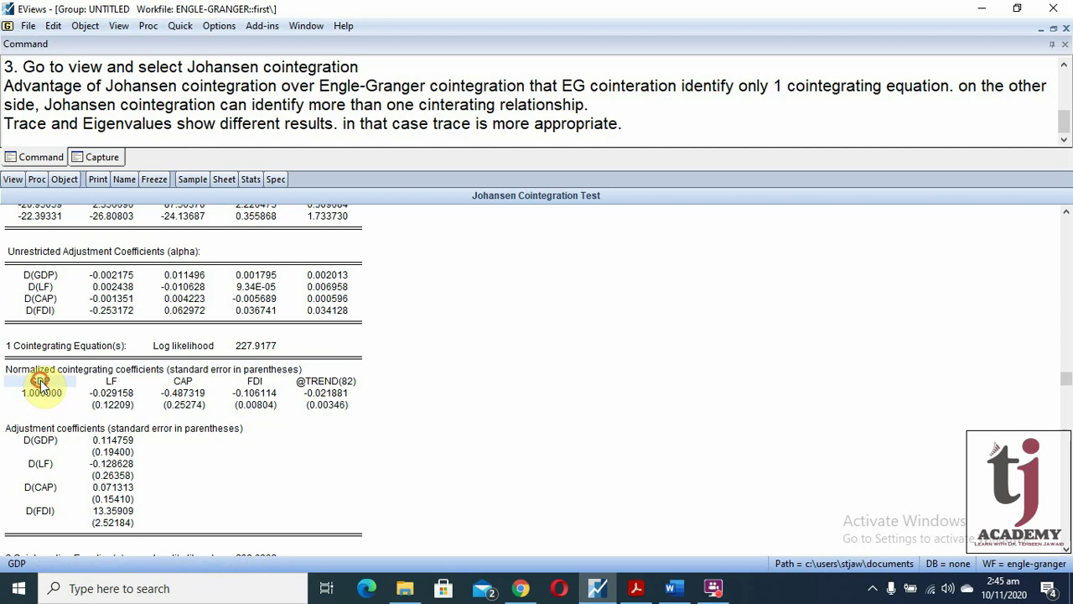
pyautogui.click(109, 384)
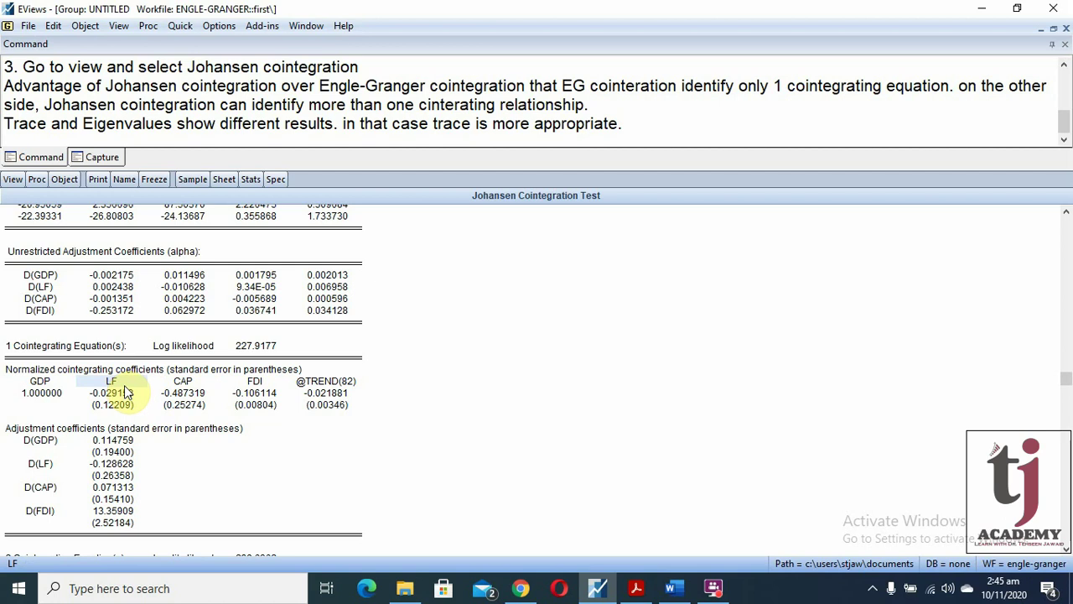
pyautogui.click(254, 382)
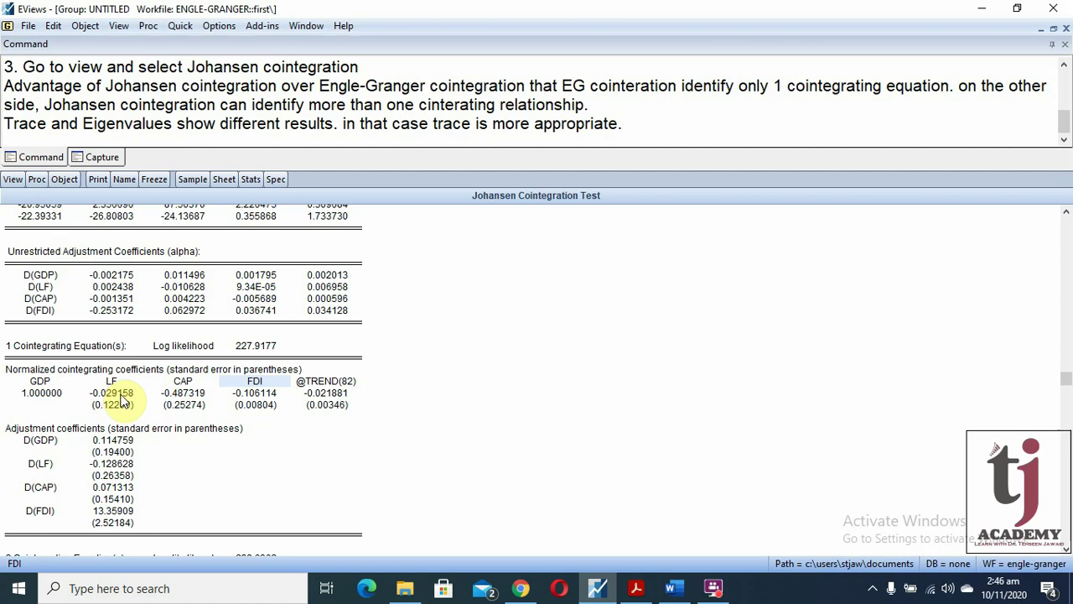
# Step: Inspect the normalized coefficients of LF and FDI and the standard errors of CAP and LF
pyautogui.click(120, 395)
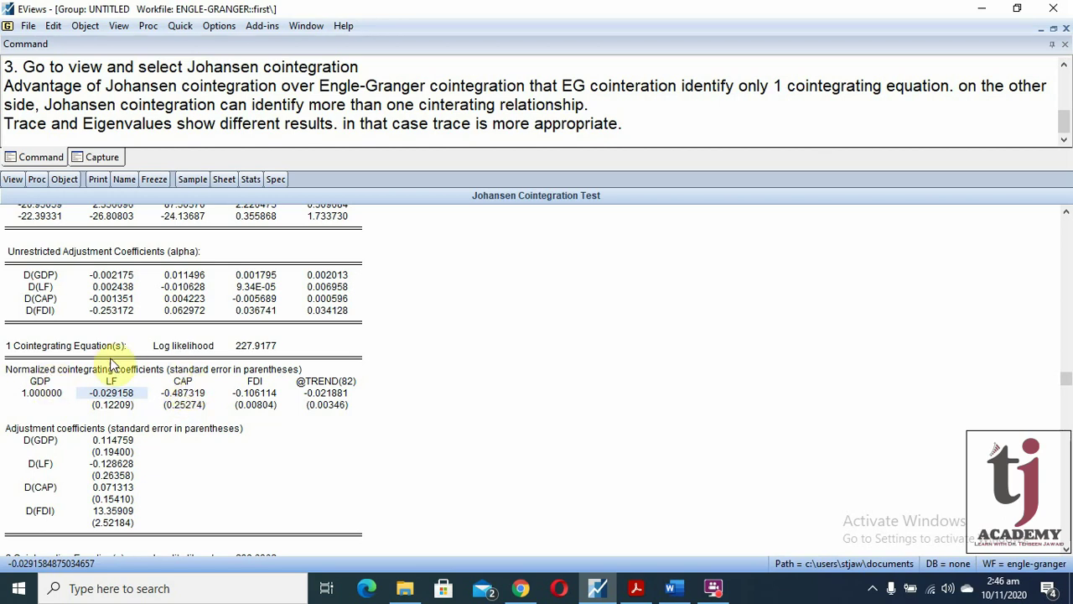
pyautogui.click(254, 392)
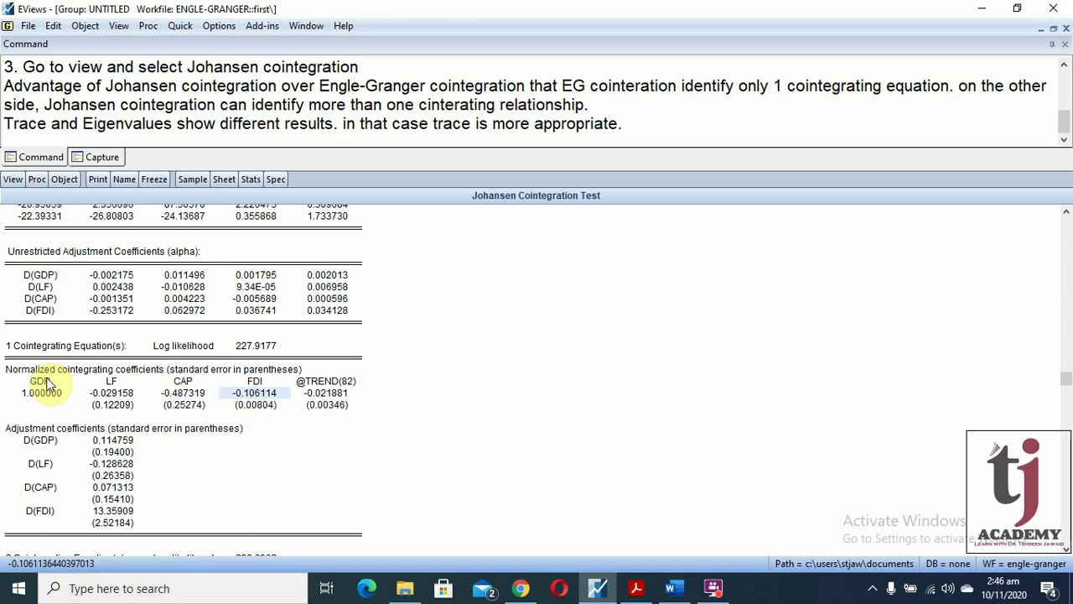
pyautogui.click(171, 404)
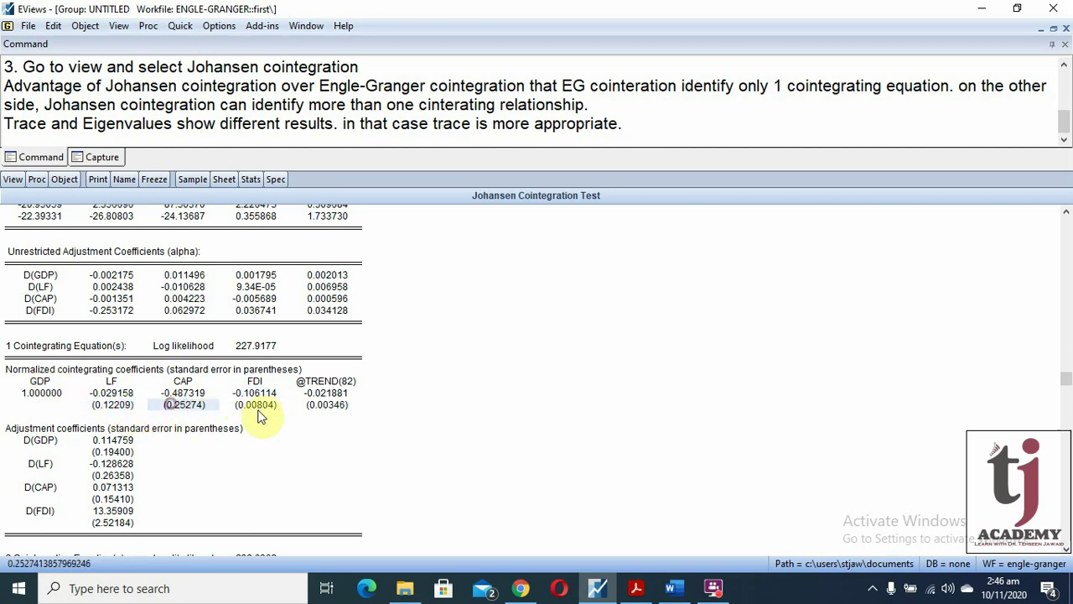
pyautogui.click(123, 393)
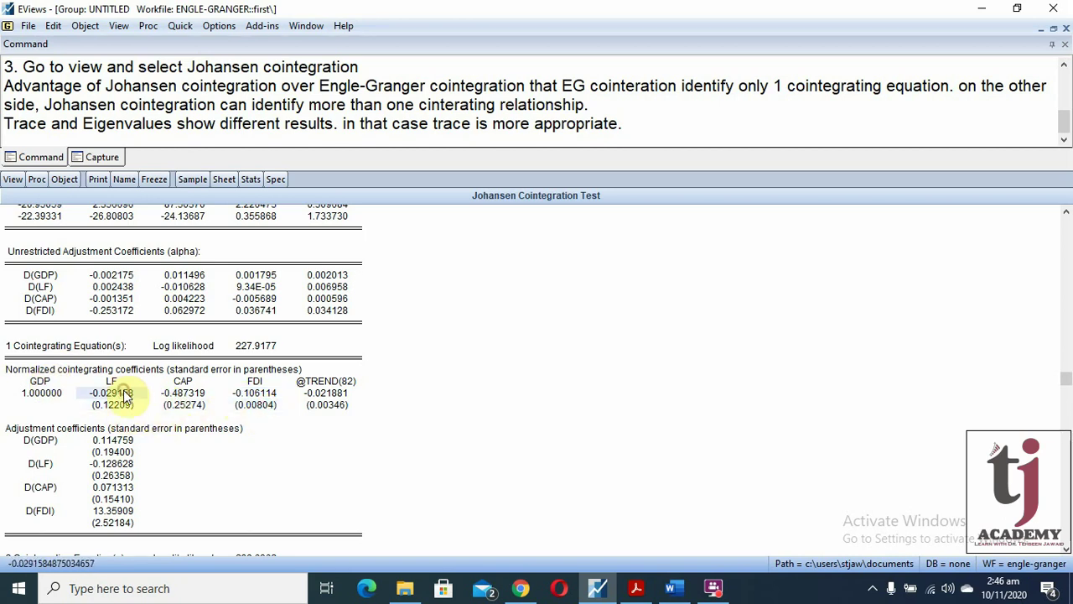
pyautogui.click(119, 406)
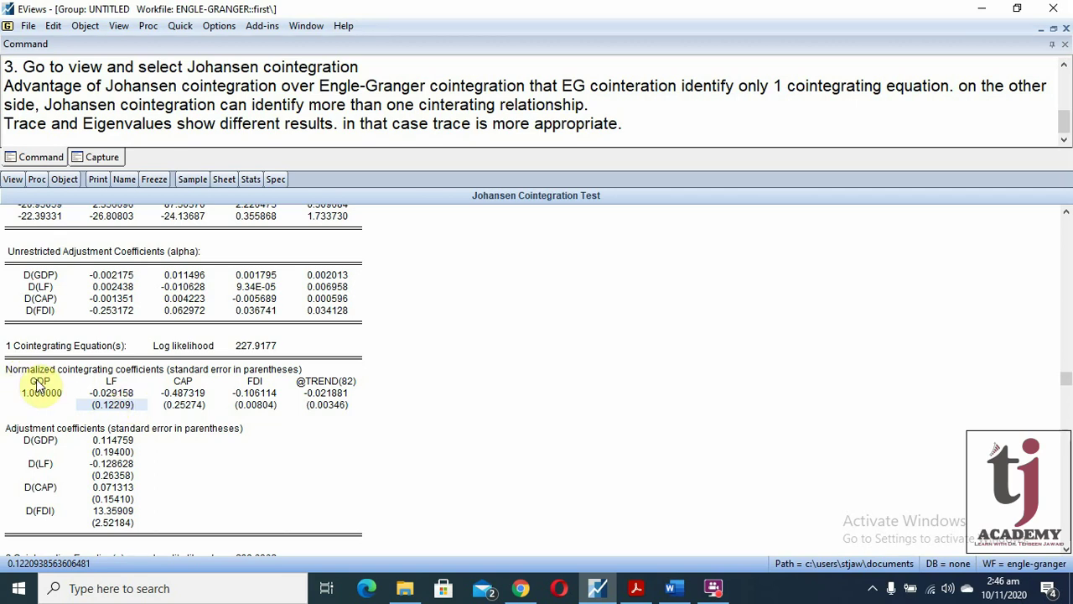
# Step: Highlight the normalized coefficients and standard errors from GDP through FDI, and return to the beginning of the Johansen test output
pyautogui.moveTo(38, 387); pyautogui.dragTo(273, 409)
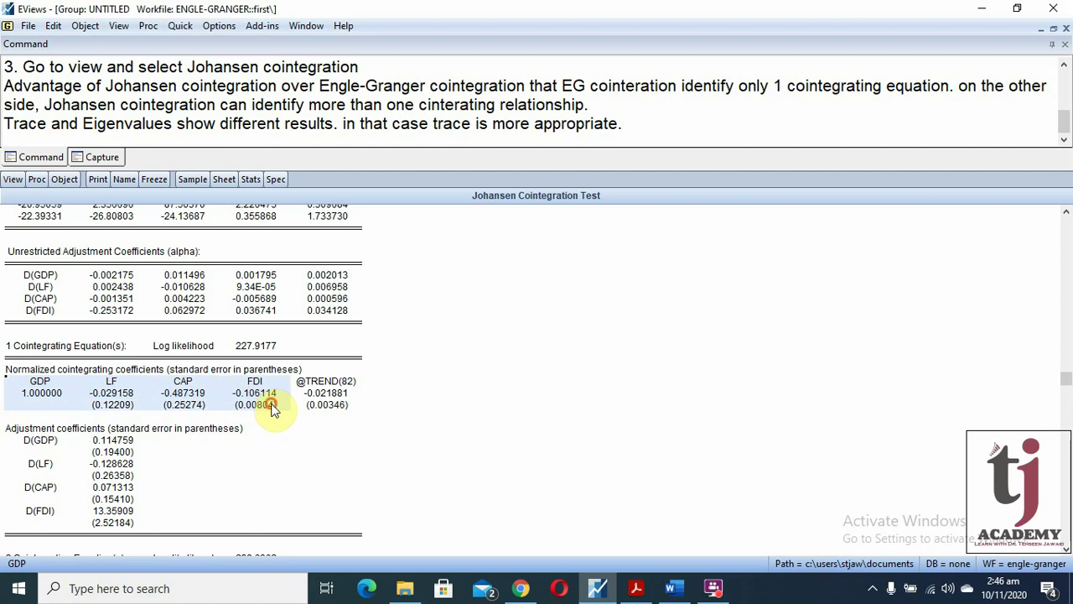
pyautogui.scroll(5, 377, 401)
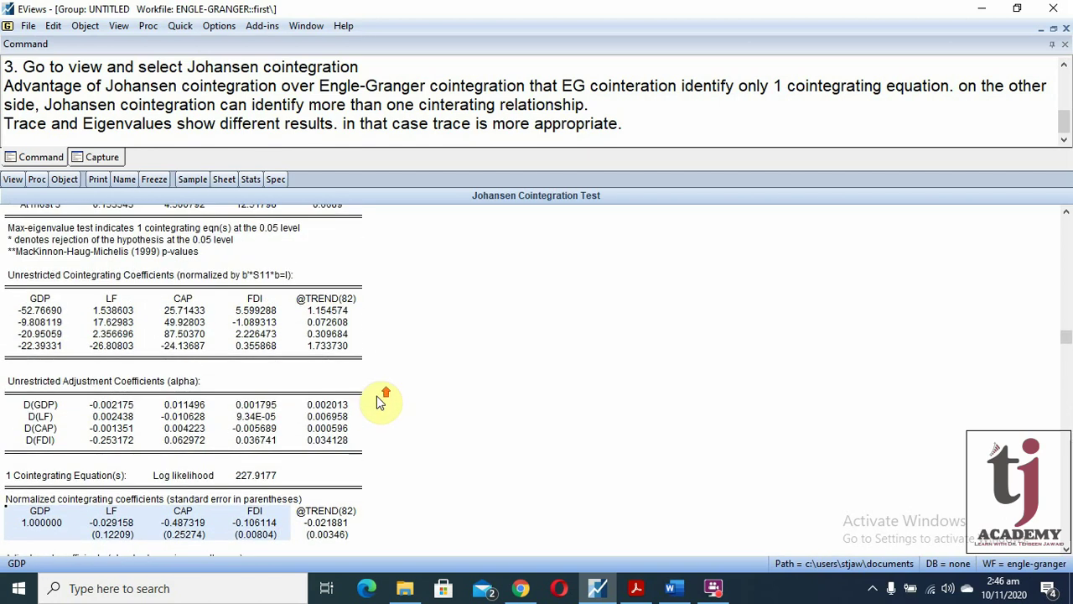
pyautogui.scroll(8, 376, 400)
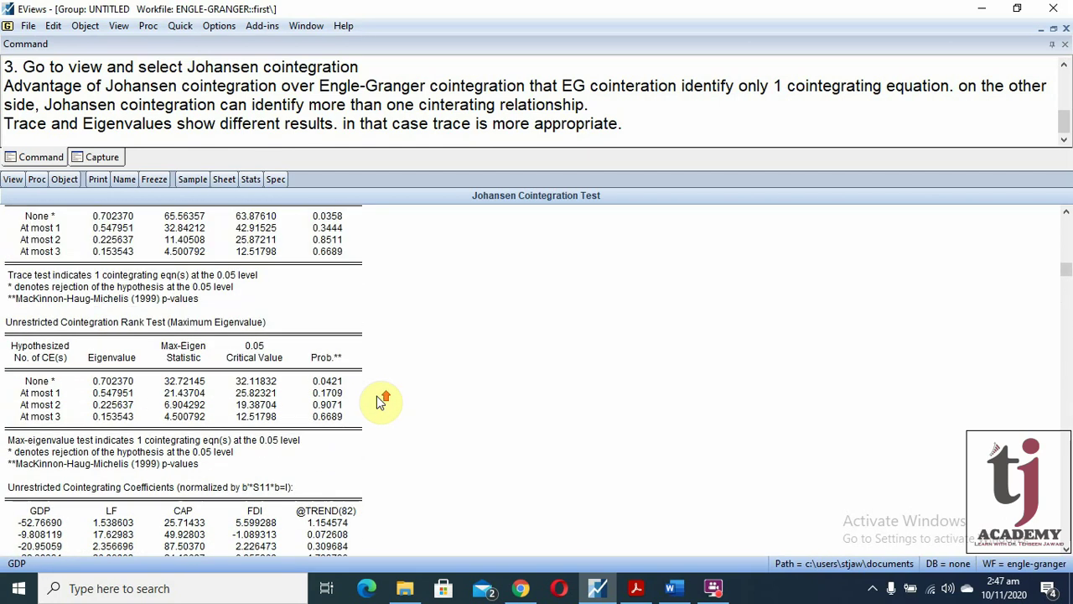
pyautogui.scroll(5, 376, 400)
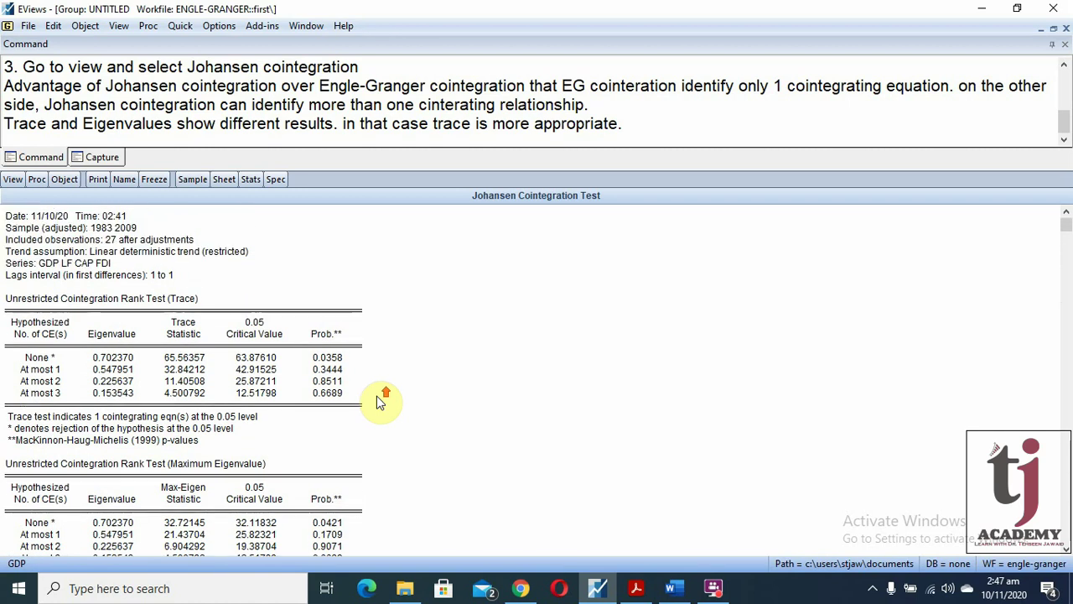